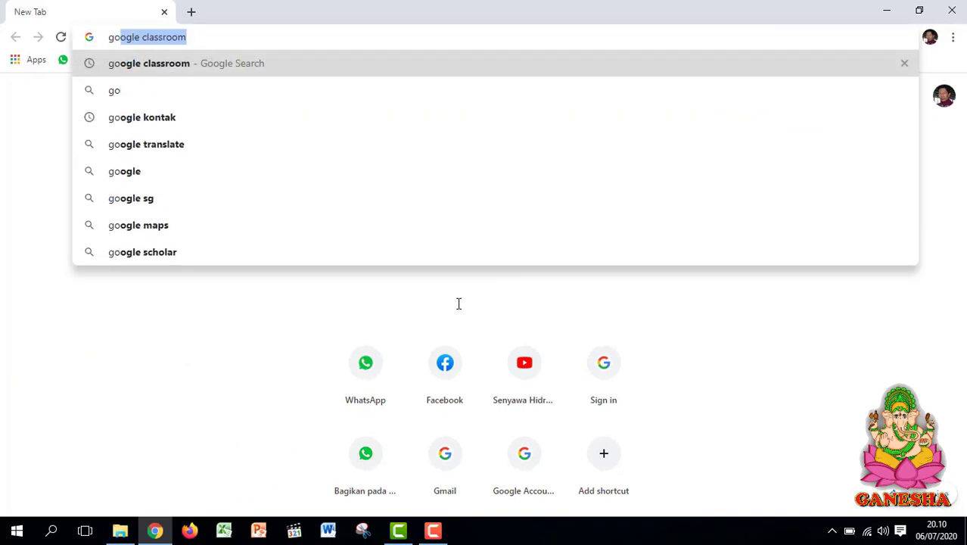
- Search the web for "google classroom login" and open the Google Classroom sign-in result
type("classro")
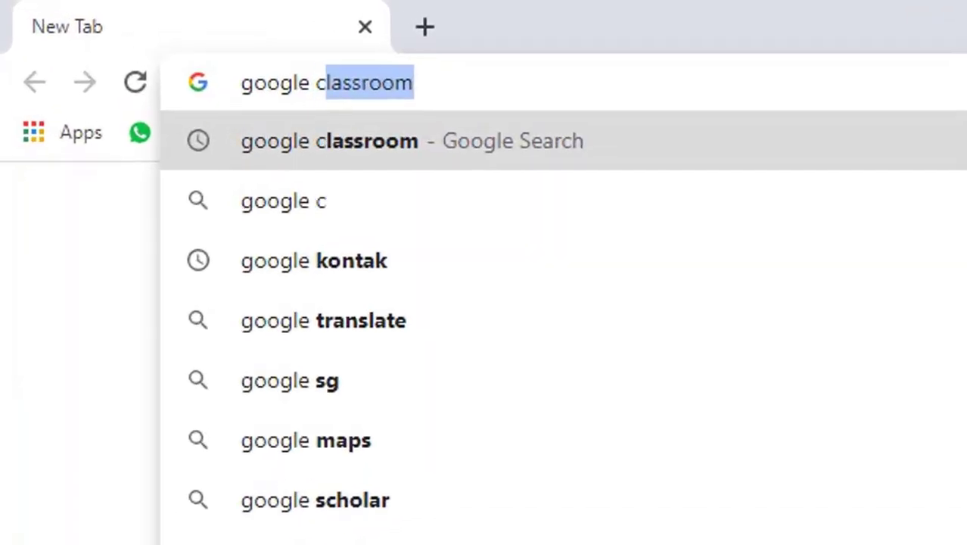
type("o")
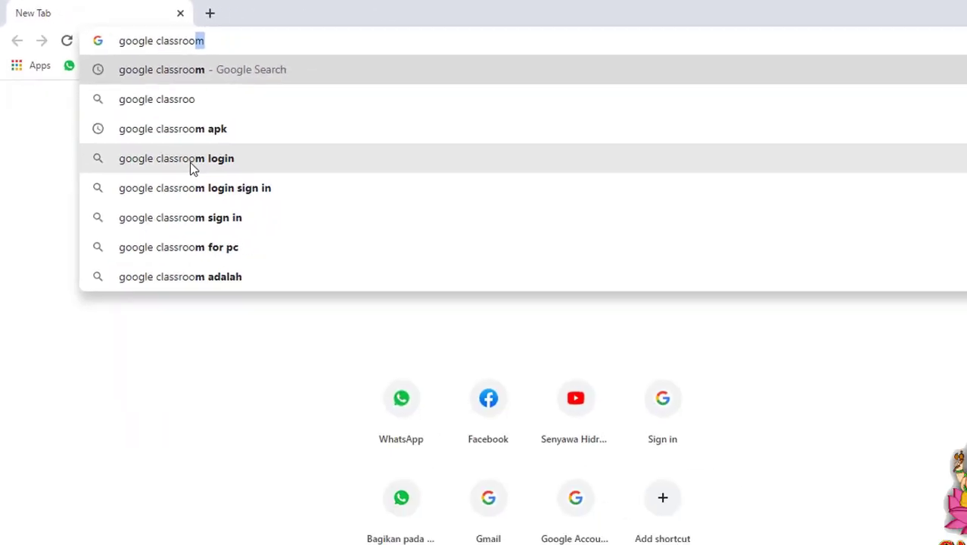
left_click(190, 162)
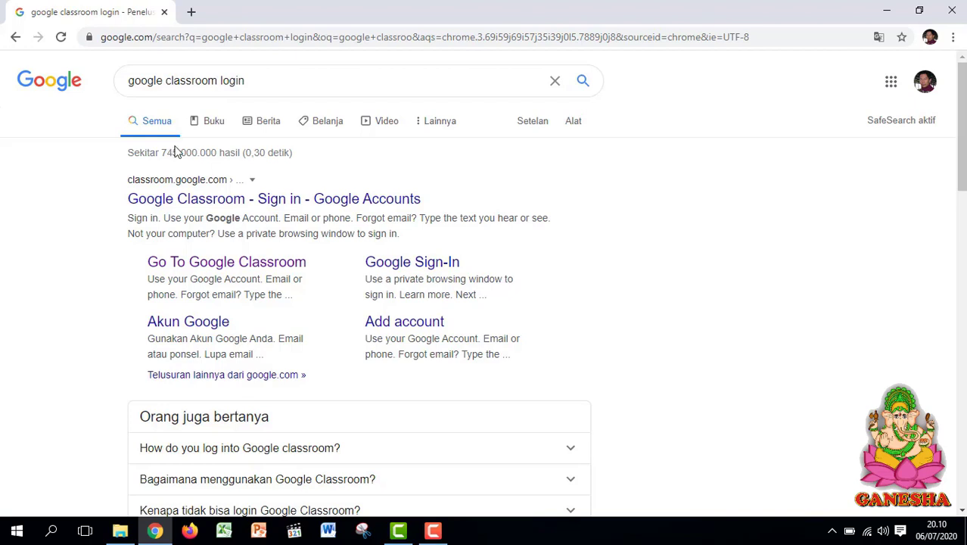
left_click(179, 205)
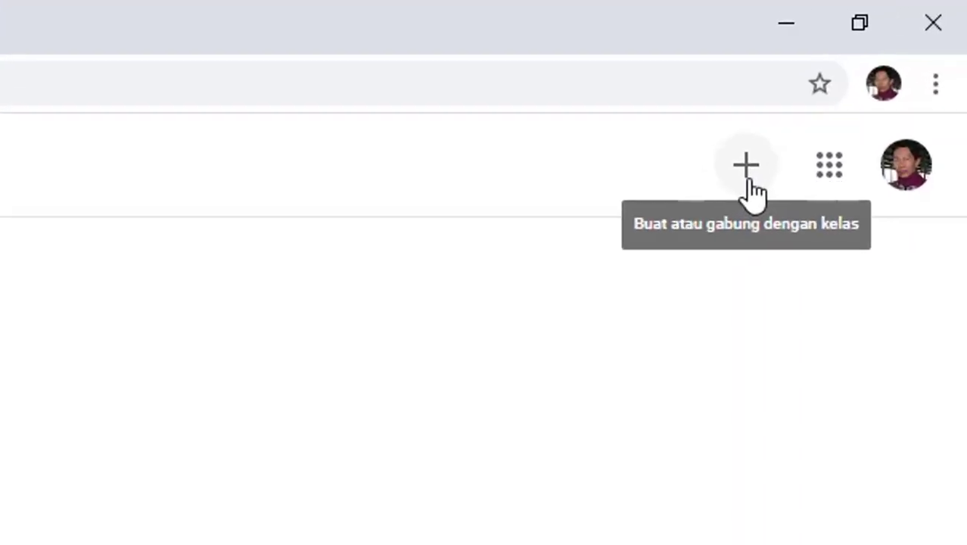
- Start creating a new class and accept the notice about not using Classroom at a school with students
left_click(733, 195)
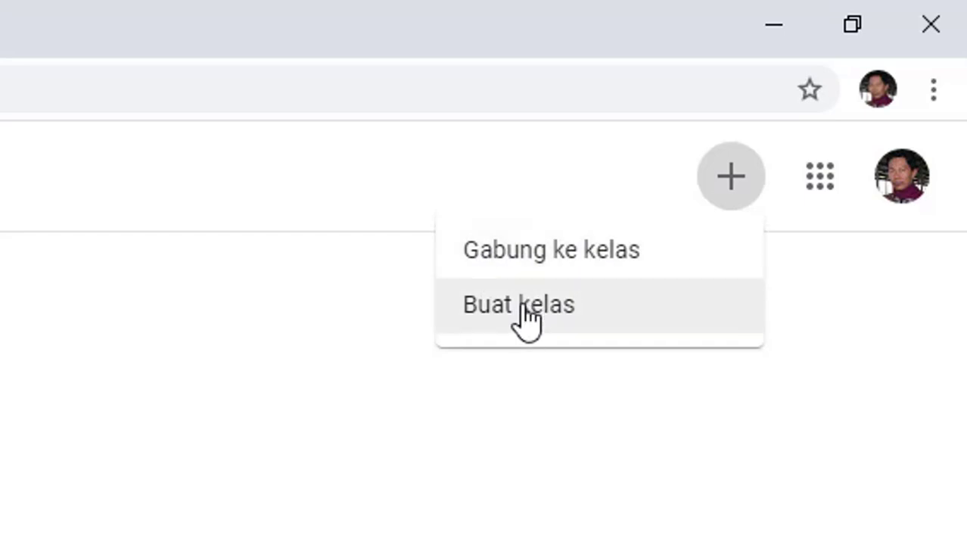
left_click(584, 315)
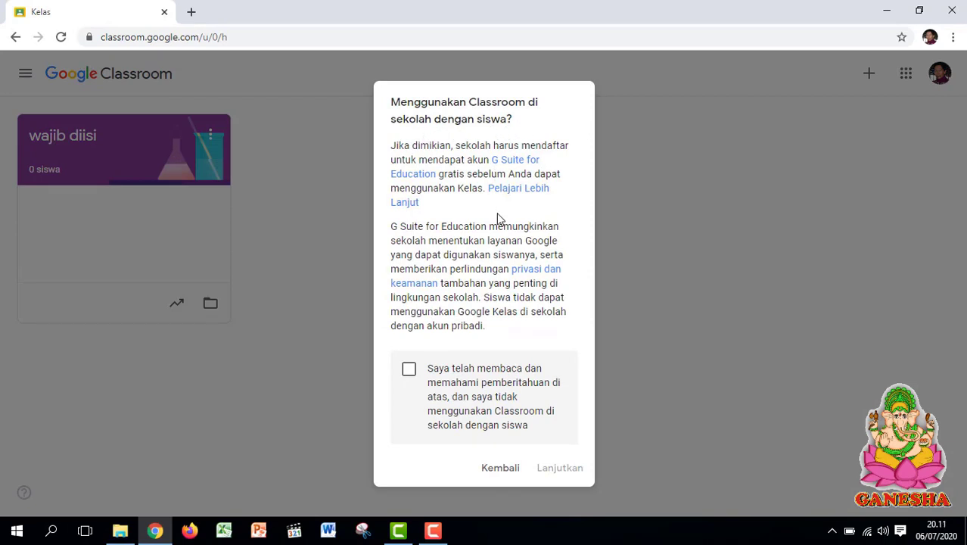
left_click(409, 370)
left_click(572, 470)
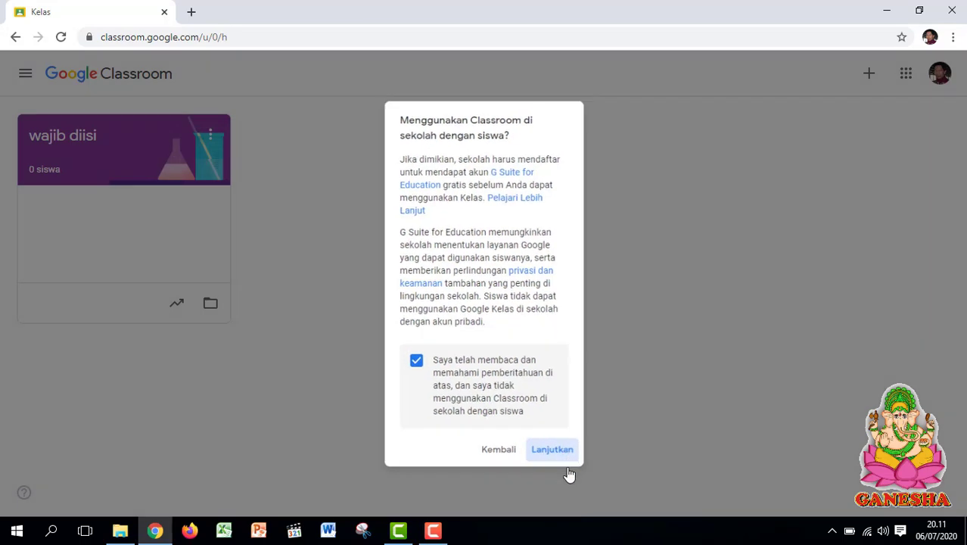
- Create the class with the name KIMIA, section XI MIPA-1 and subject Kimia, leaving the room empty
left_click(387, 210)
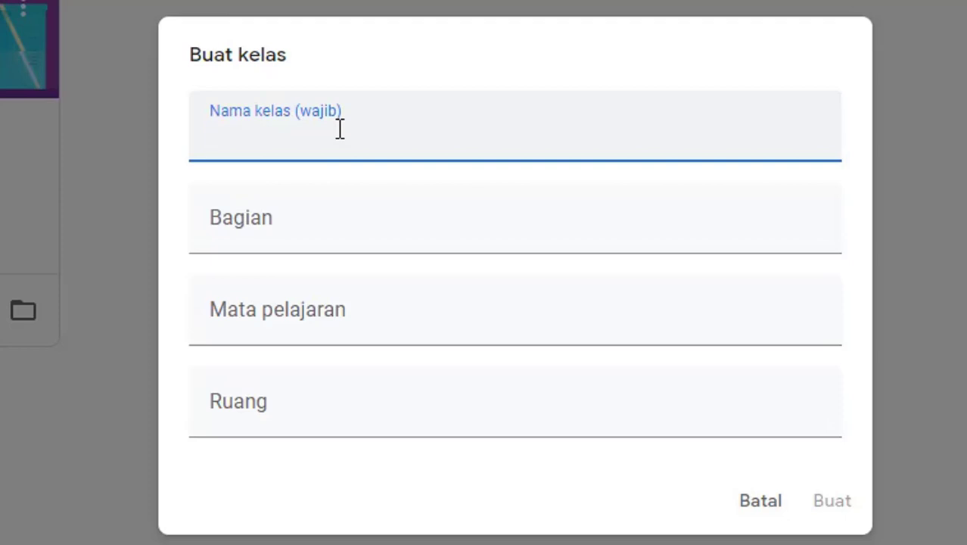
type("KIMIA")
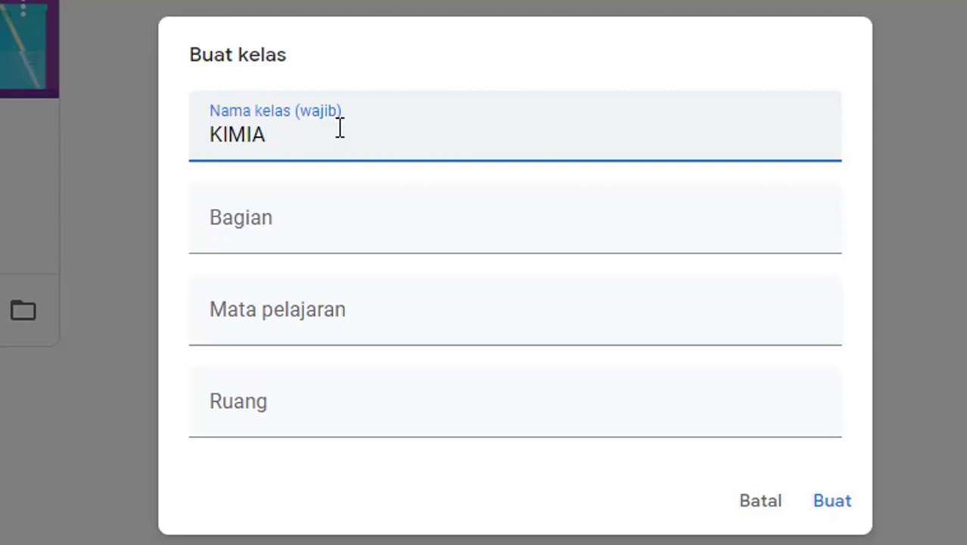
left_click(331, 230)
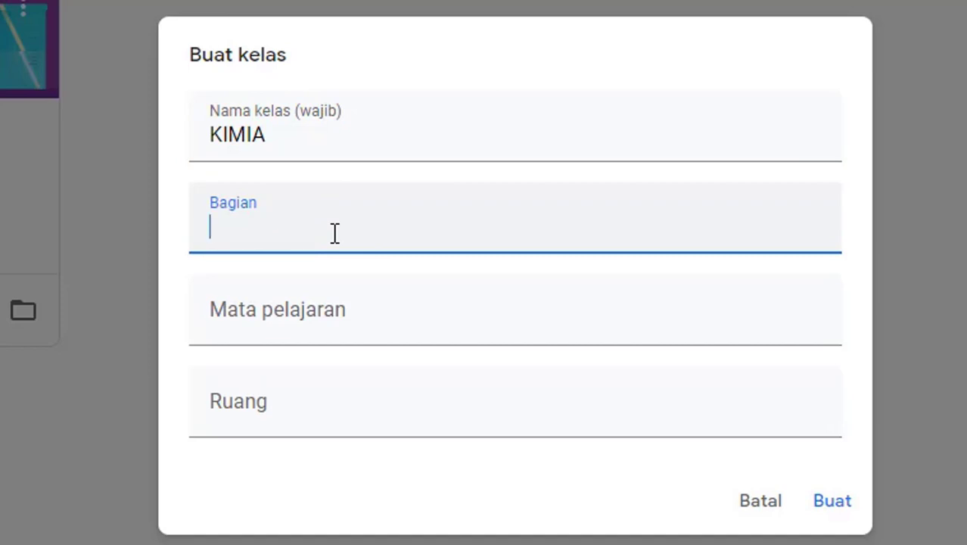
type("XI MIPA-1")
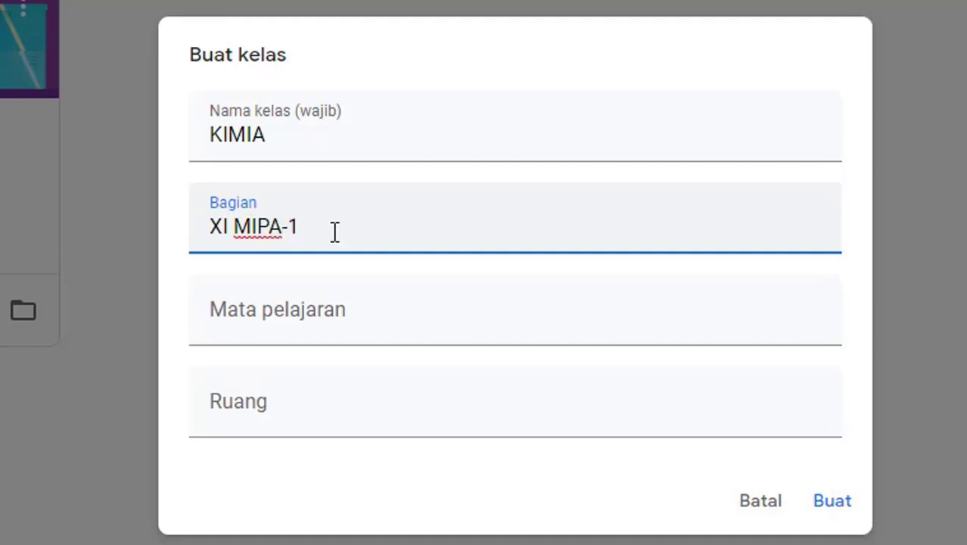
left_click(334, 316)
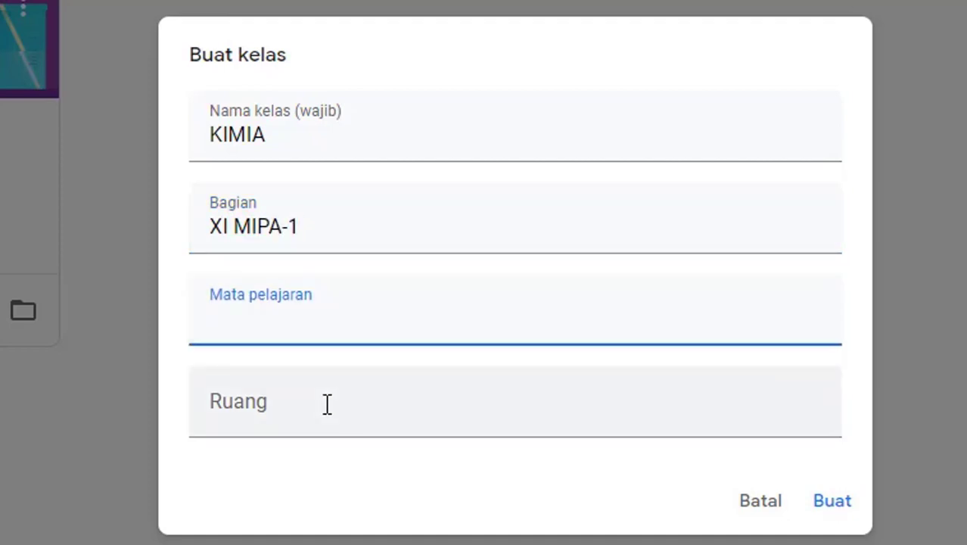
left_click(327, 404)
left_click(346, 315)
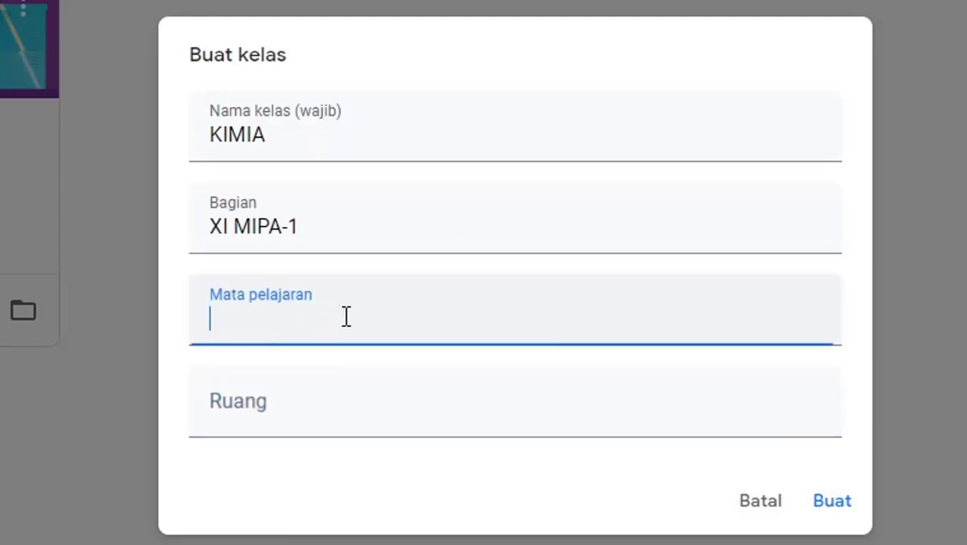
type("Kimia")
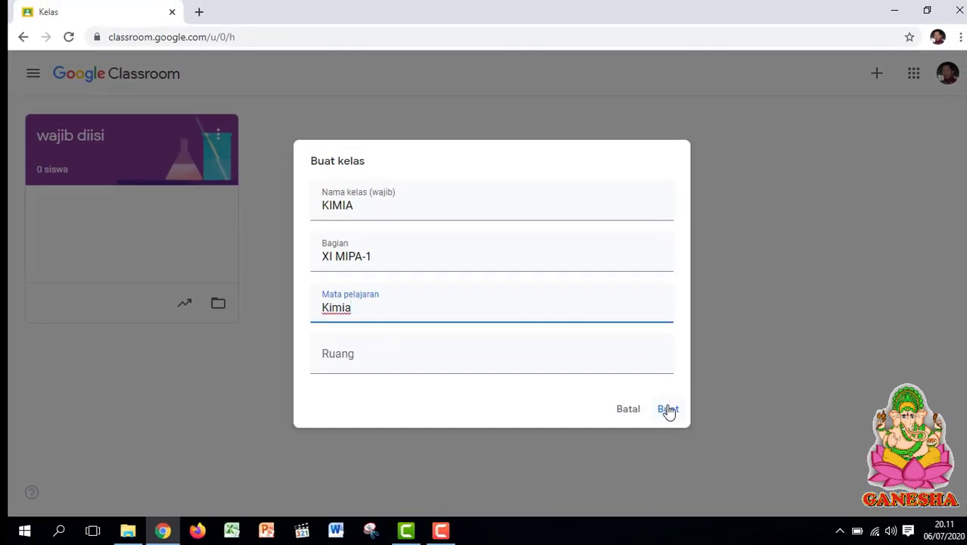
left_click(669, 410)
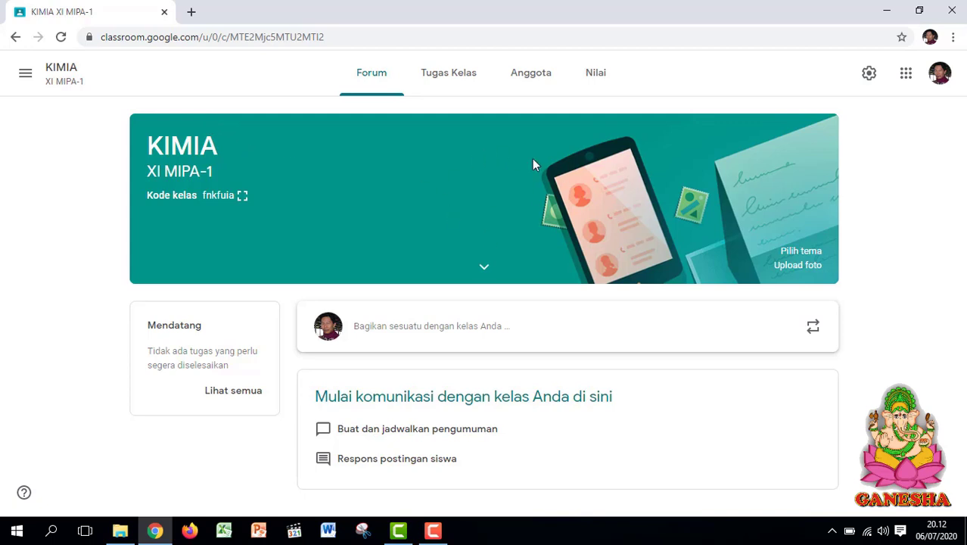
- Change the class theme to the purple chemistry glassware image from the Math & Science gallery
left_click(803, 252)
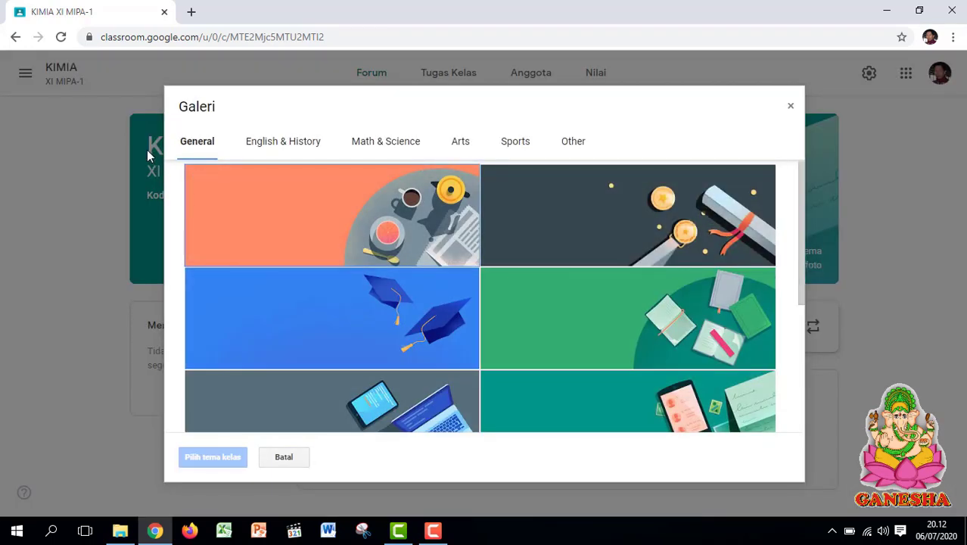
left_click(388, 150)
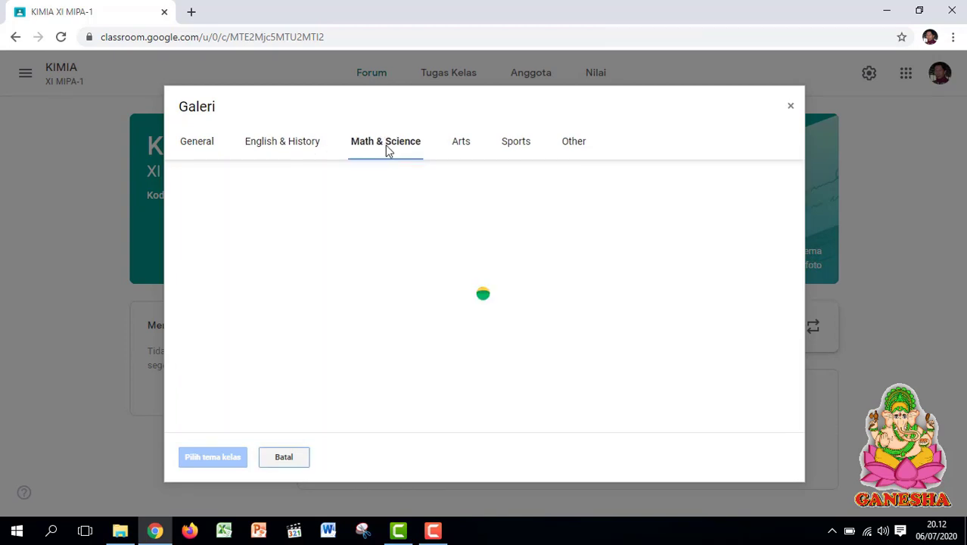
scroll(479, 248, "down", 1)
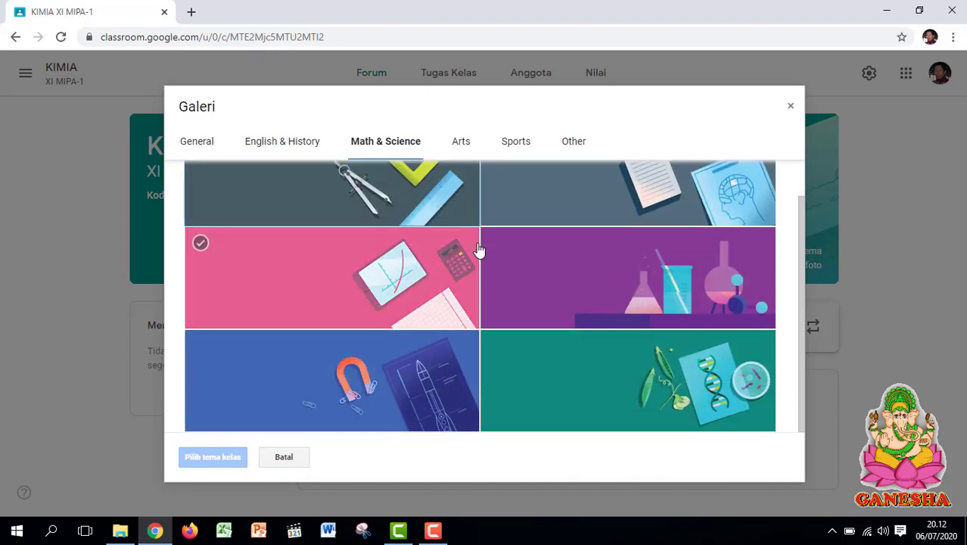
scroll(479, 250, "up", 1)
scroll(479, 249, "down", 1)
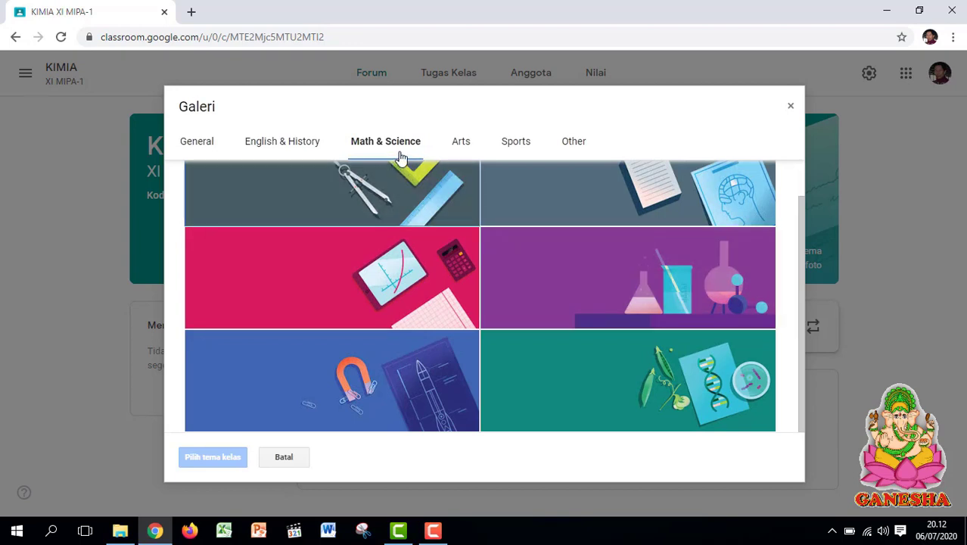
scroll(457, 272, "up", 1)
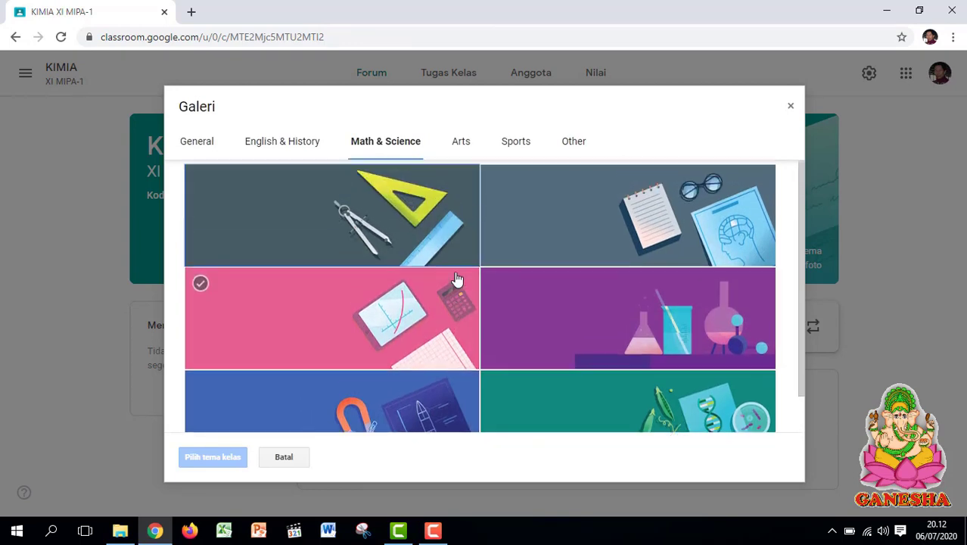
scroll(458, 272, "down", 1)
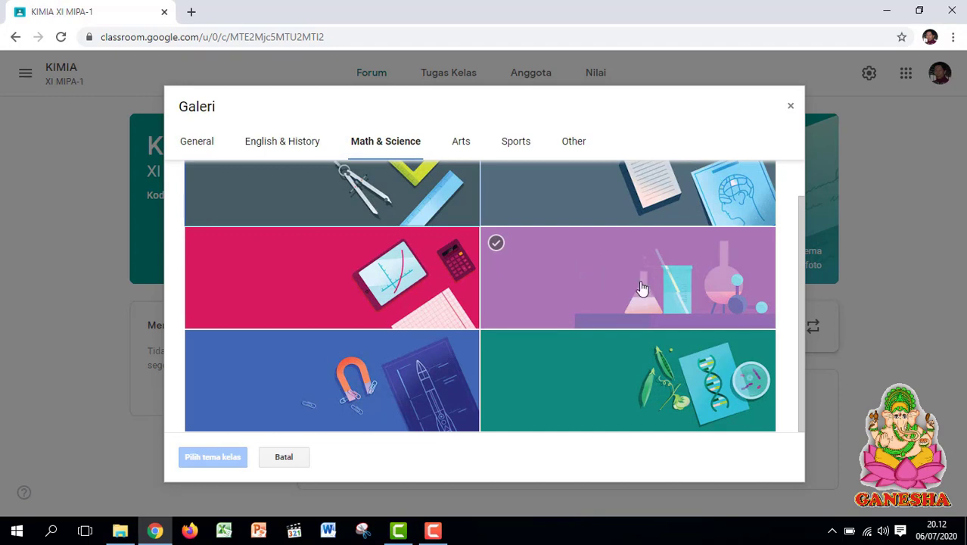
left_click(621, 287)
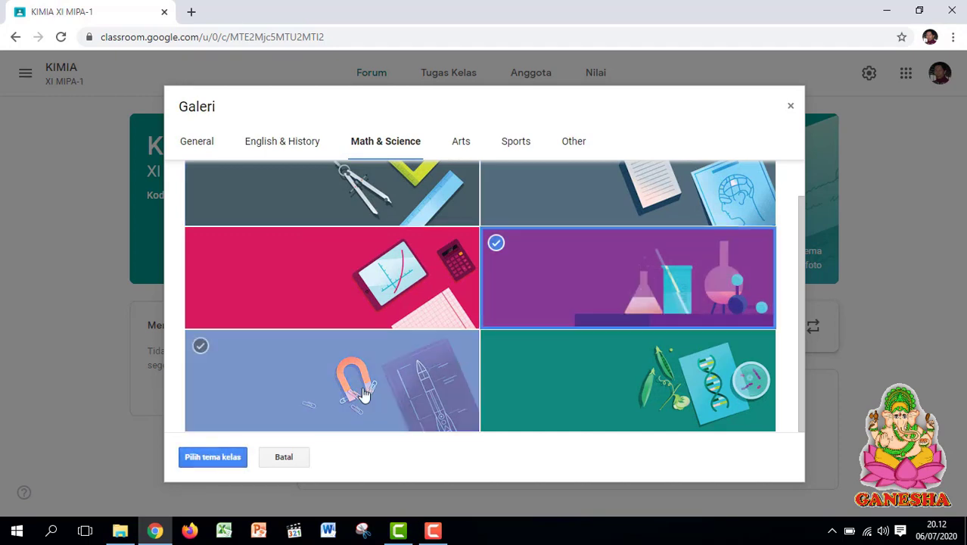
left_click(219, 460)
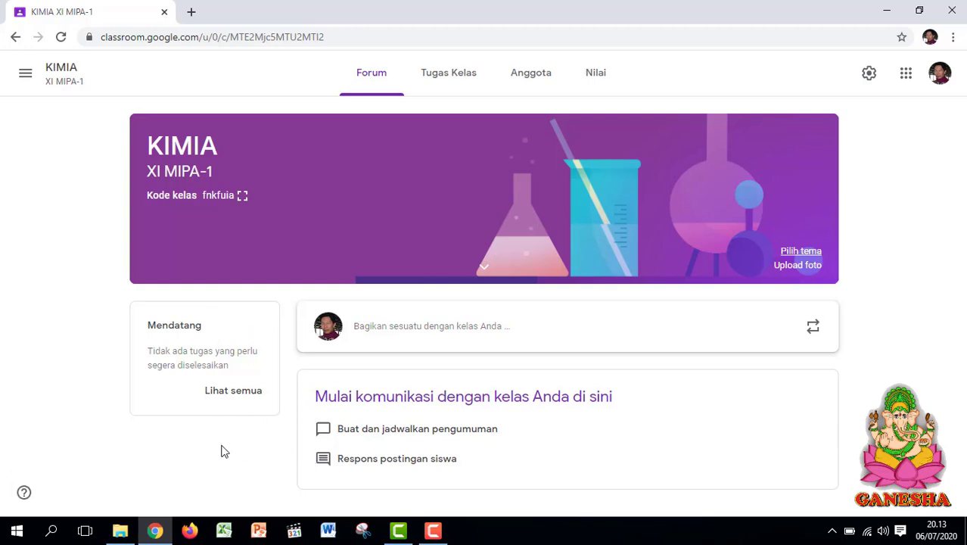
- Add a topic named "Bahan Ajar" to the KIMIA class's classwork
left_click(446, 81)
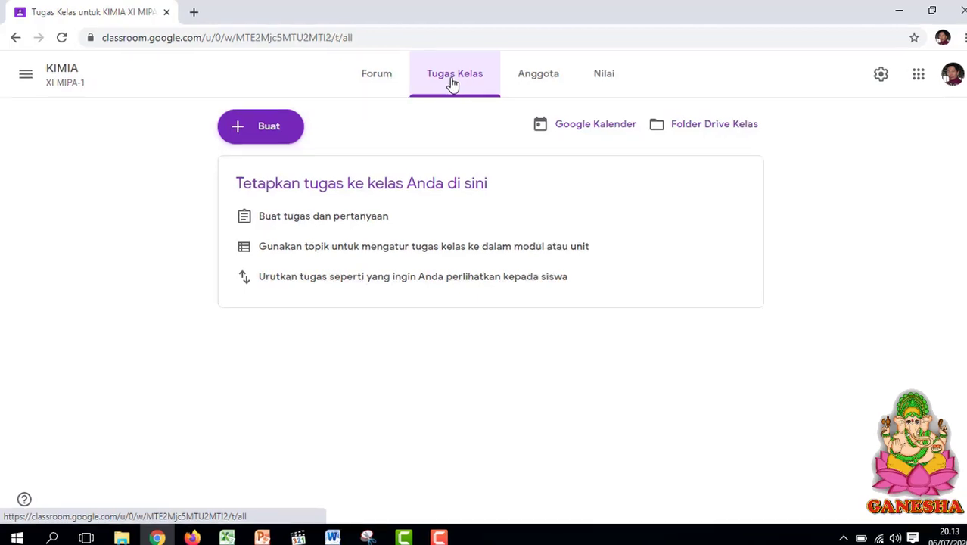
left_click(258, 130)
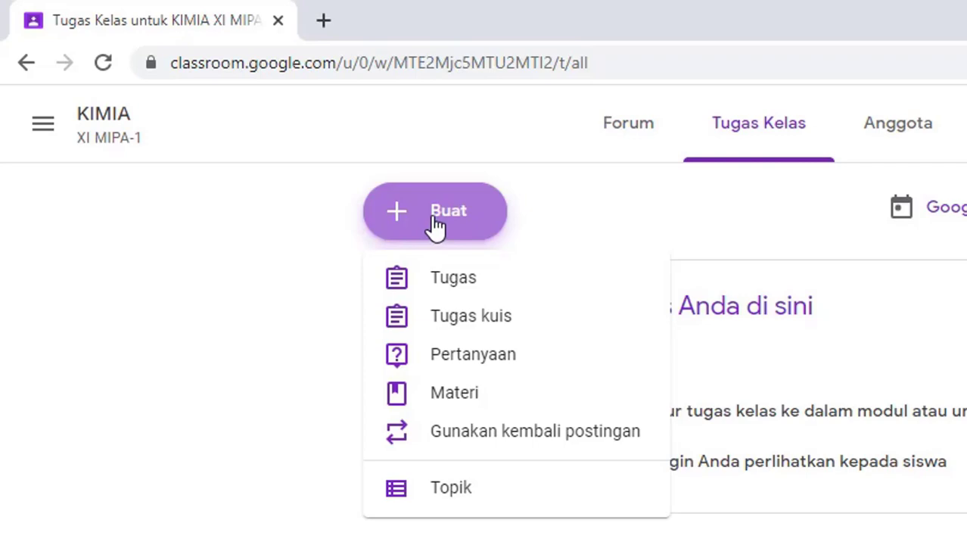
left_click(461, 501)
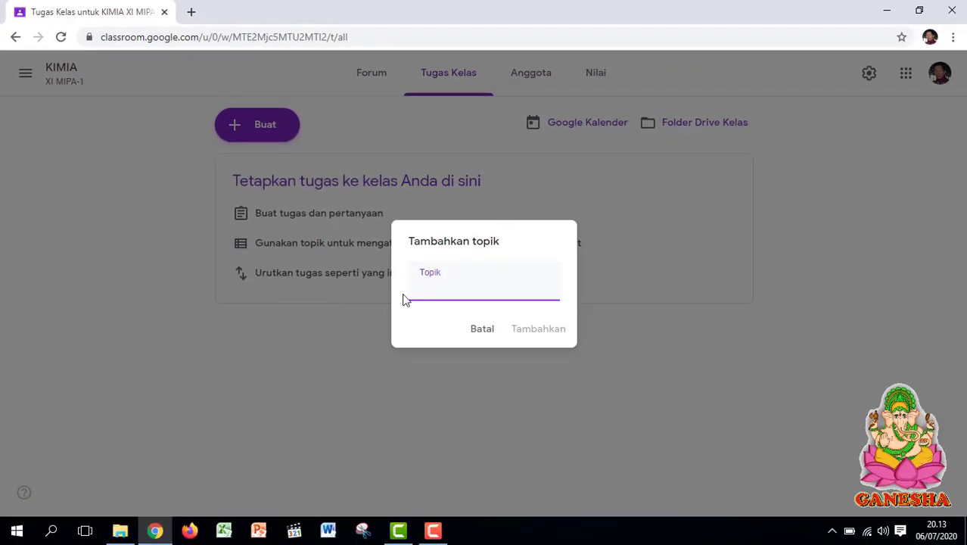
type("Bahan Ajar")
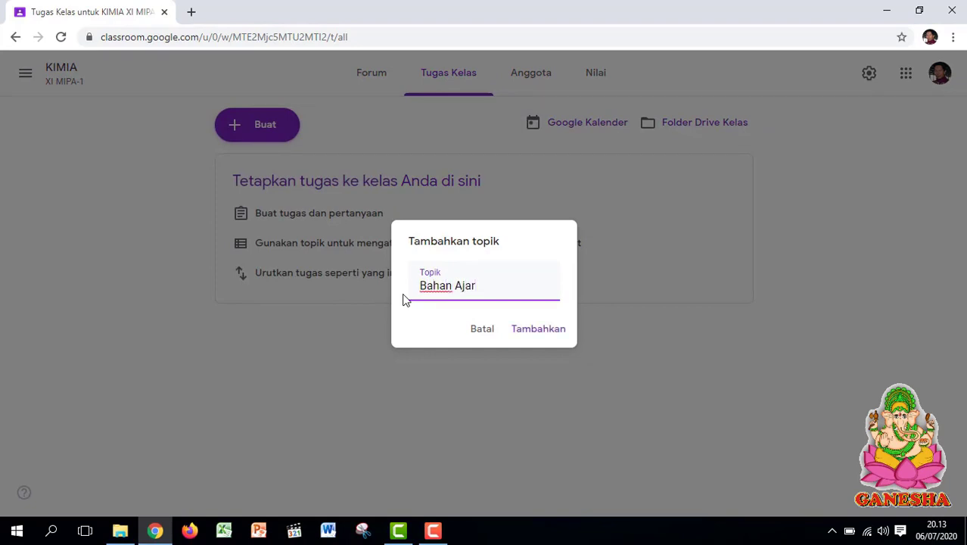
left_click(553, 330)
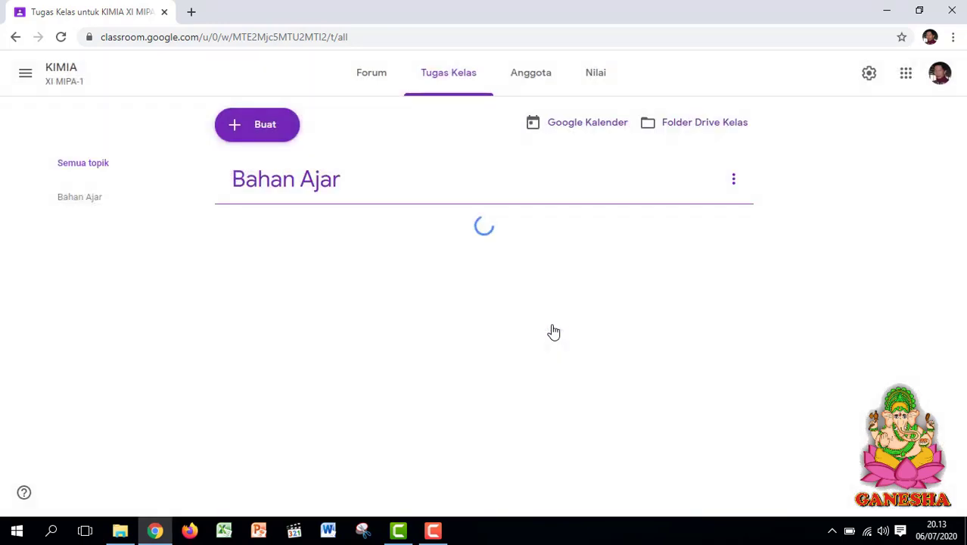
- Add a second classwork topic named "Penugasan"
left_click(253, 132)
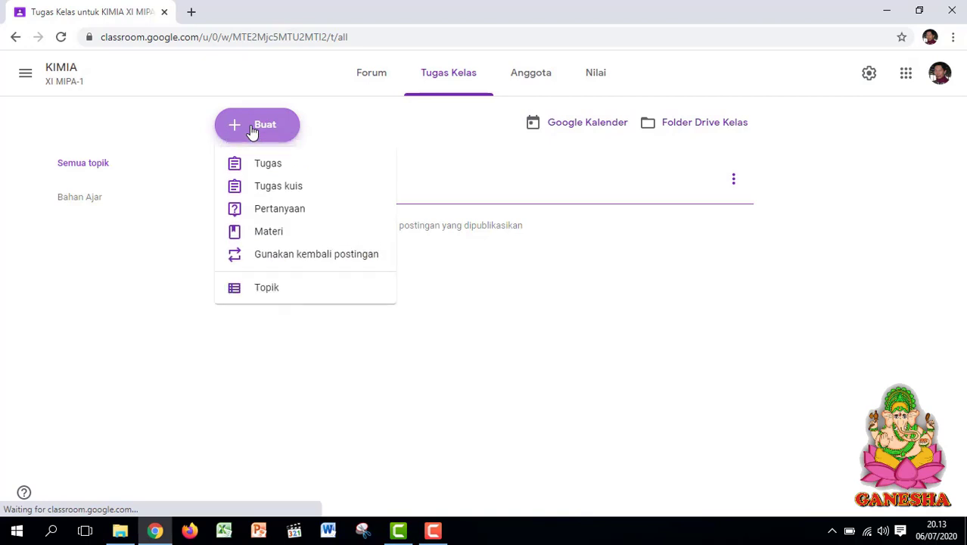
left_click(274, 294)
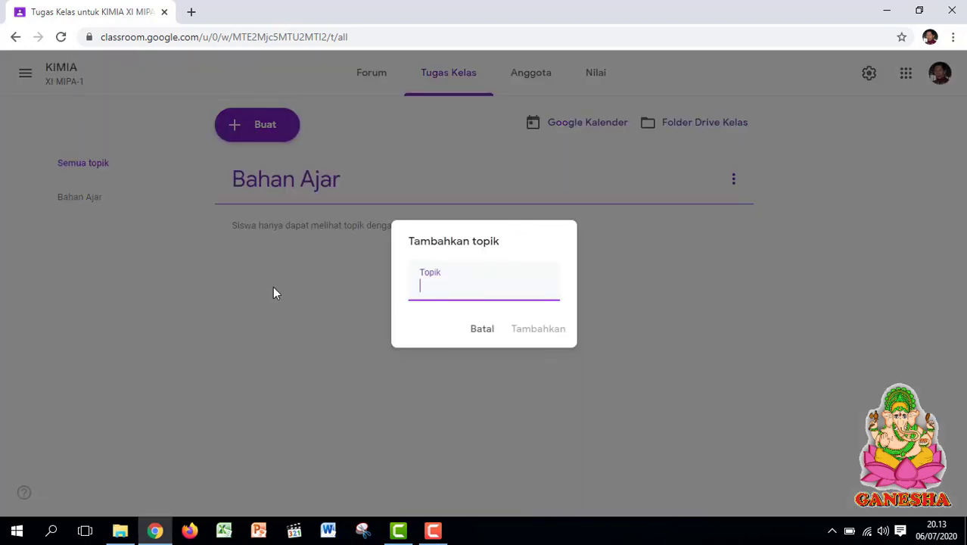
type("Penugasan")
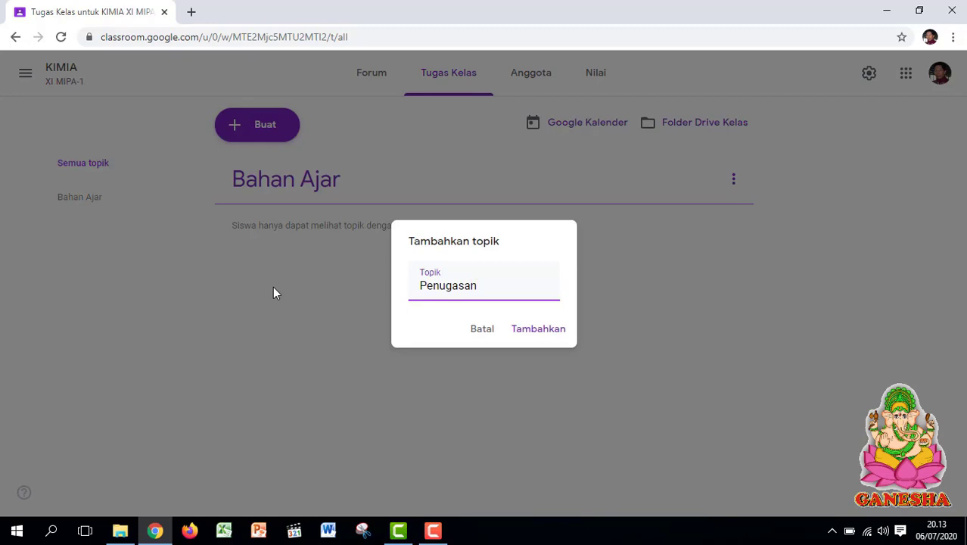
left_click(526, 332)
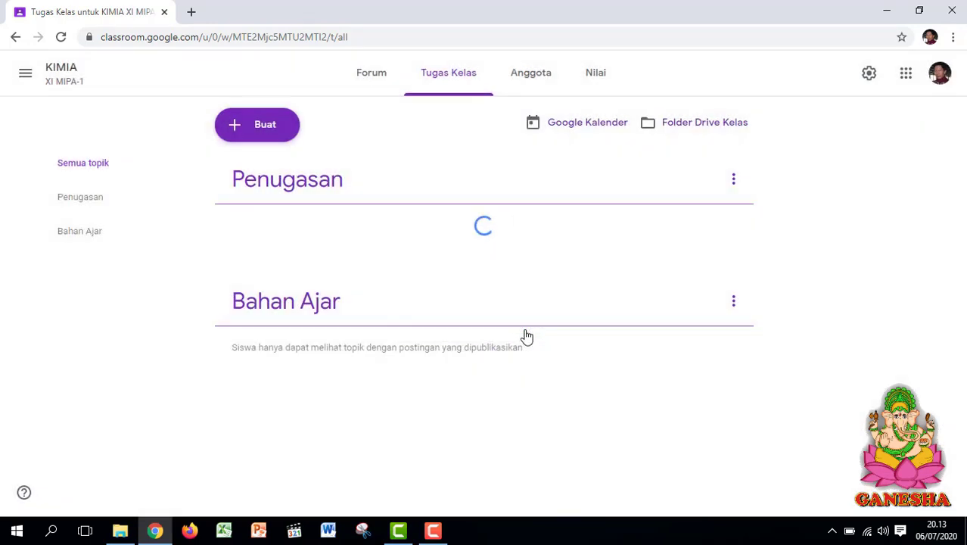
- Add a third classwork topic named "Ujian / Ulangan"
left_click(261, 131)
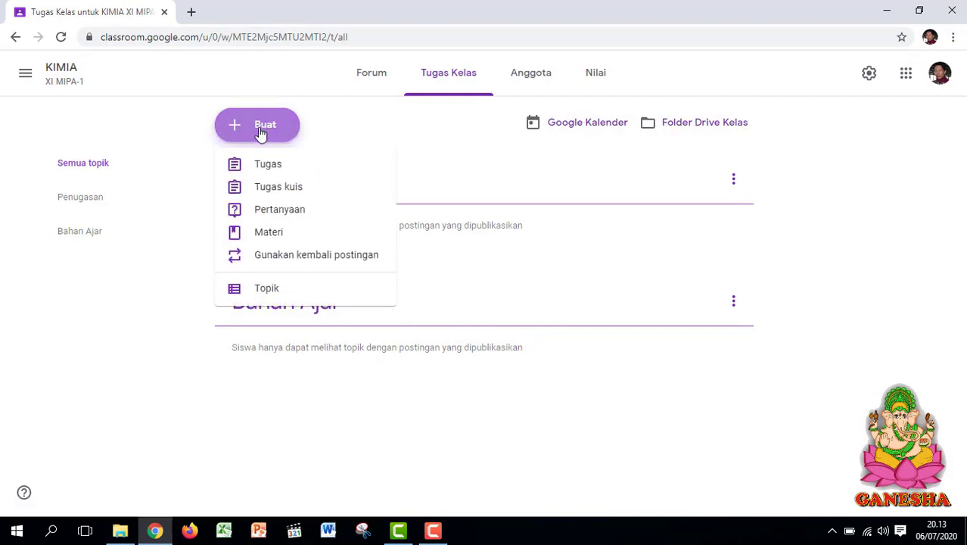
left_click(277, 289)
type("Uj")
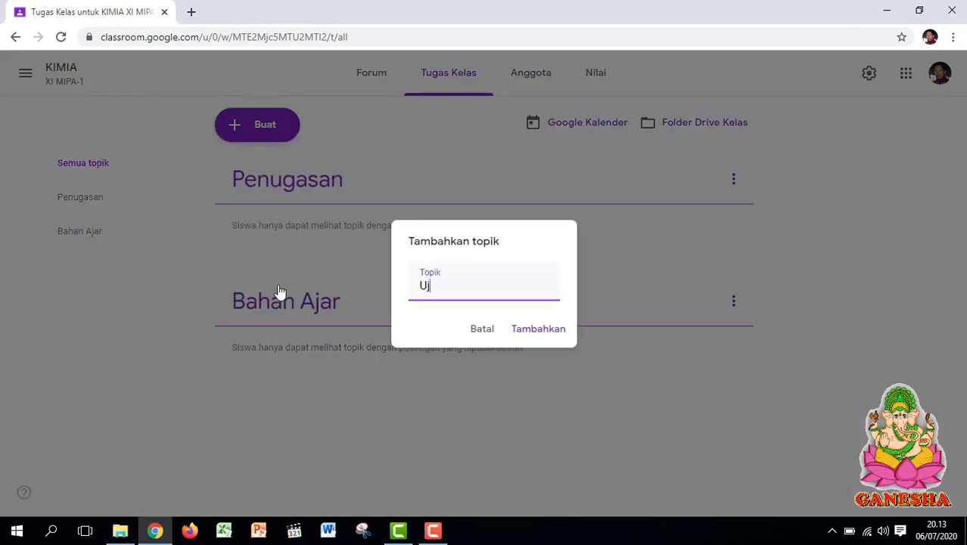
type("ian / Ulangan")
left_click(538, 332)
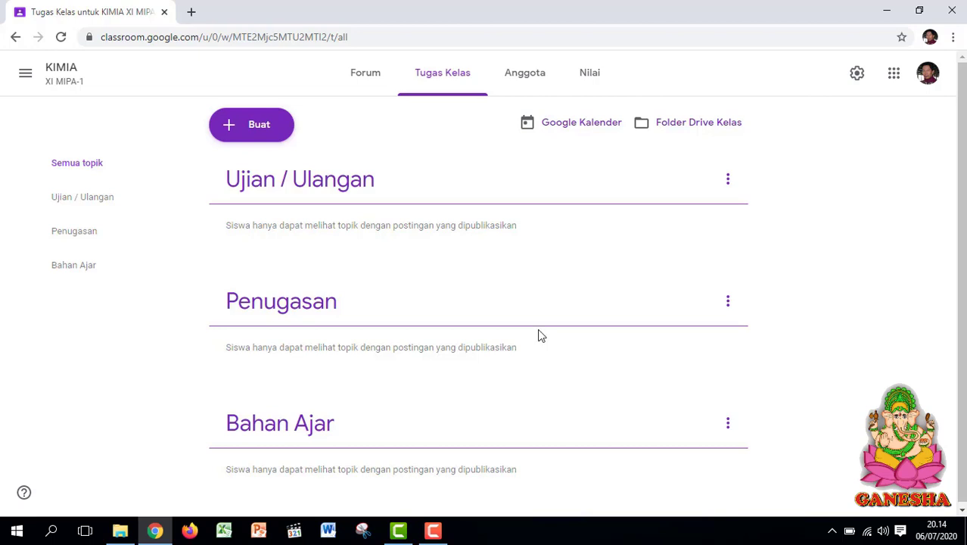
- Create a new material post in the classwork with the title "Senyawa Hidrokarbon"
left_click(260, 130)
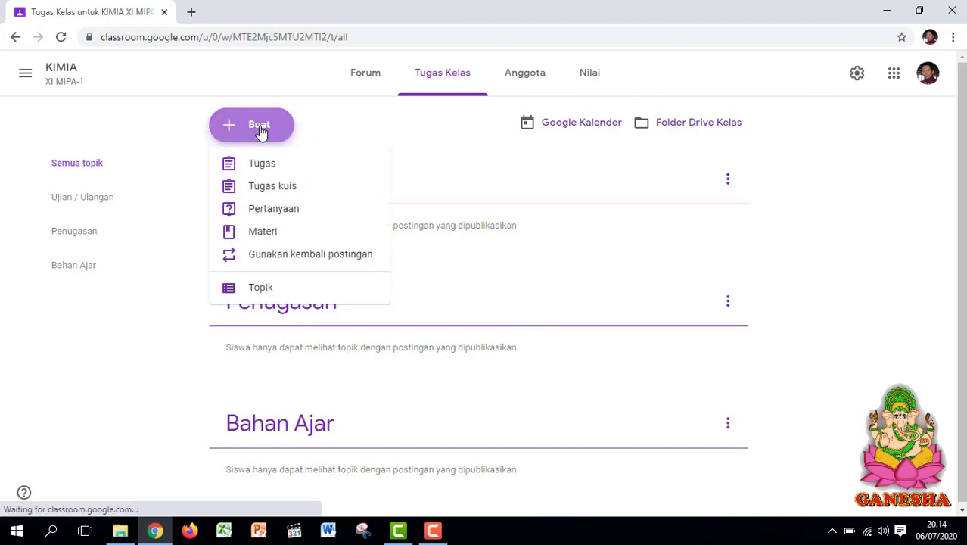
left_click(261, 235)
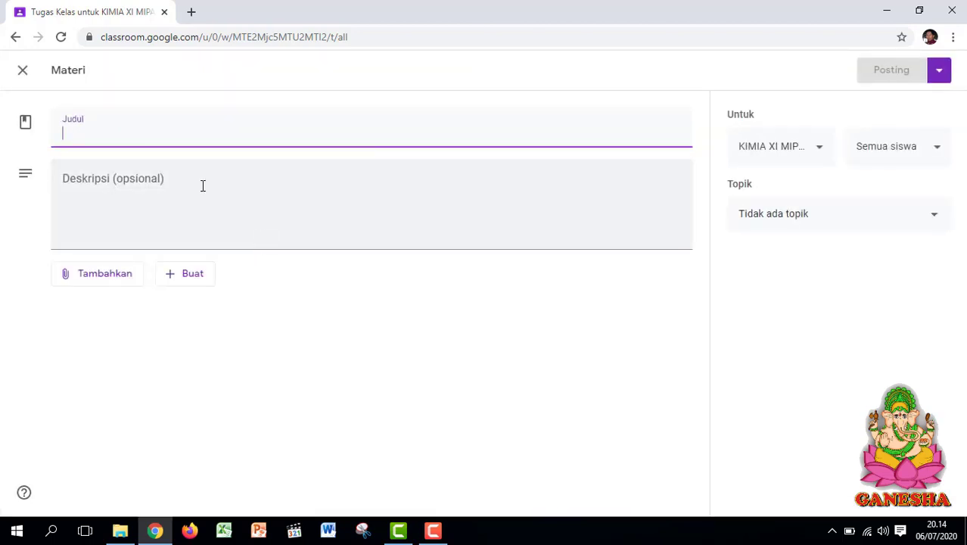
type("Senyawa ")
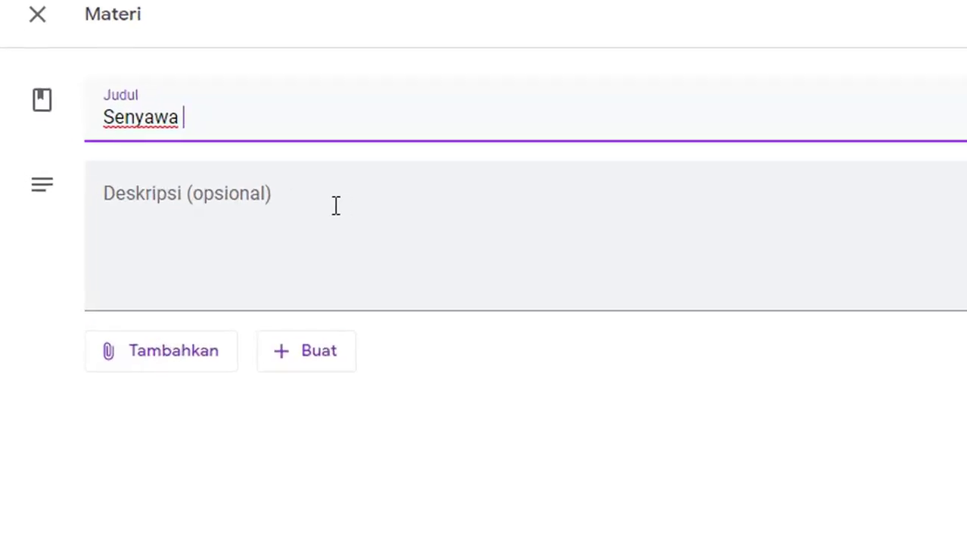
type("Hidrokar")
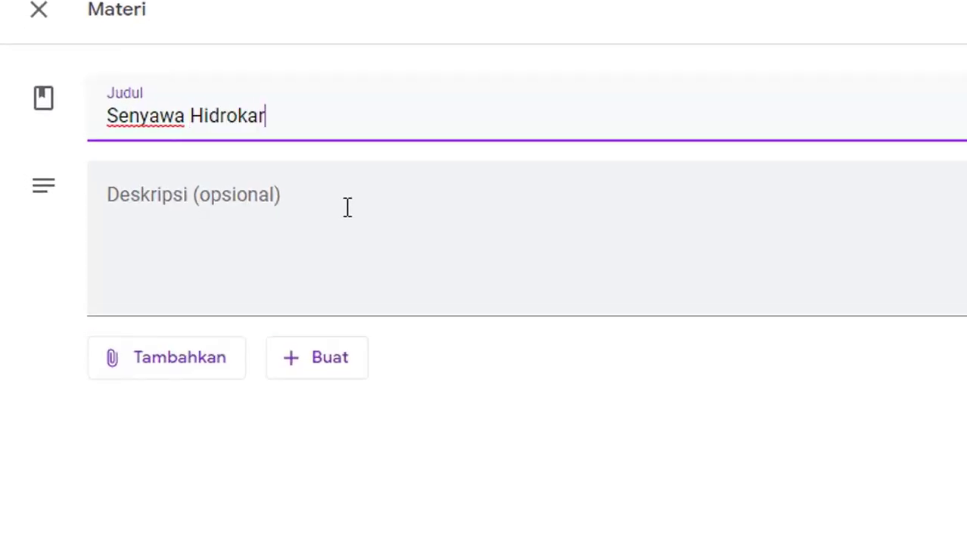
type("bon")
- Enter the material's description as "Materi ini digunakan oleh siswa Kelas XI MIPA Tahun Pelajaran 2020/2021"
left_click(348, 207)
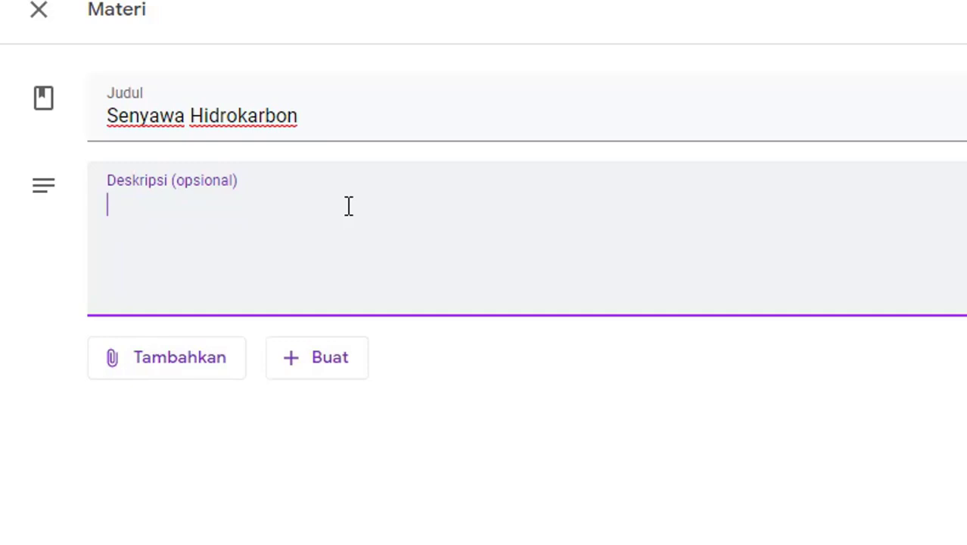
type("N")
key("BackSpace")
type("Materi ini ")
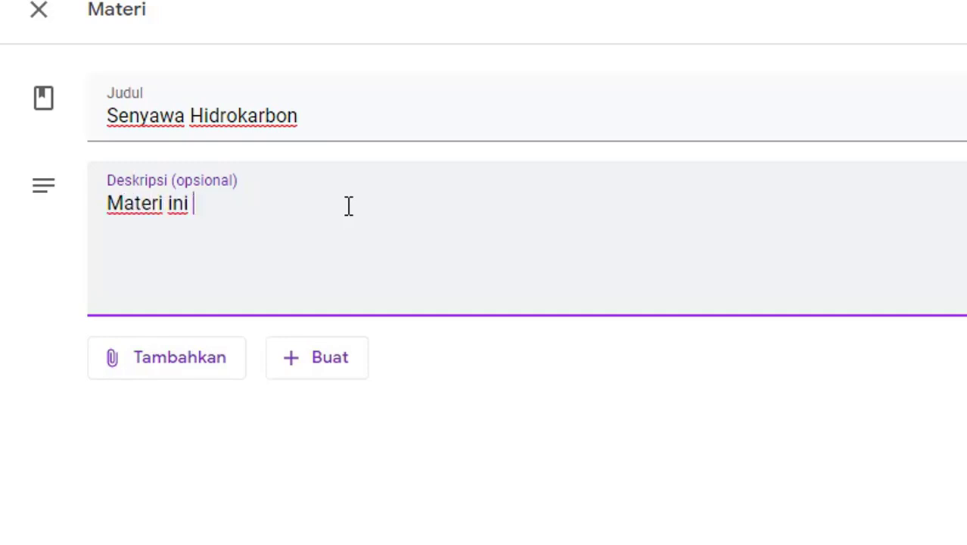
type("digunakan ")
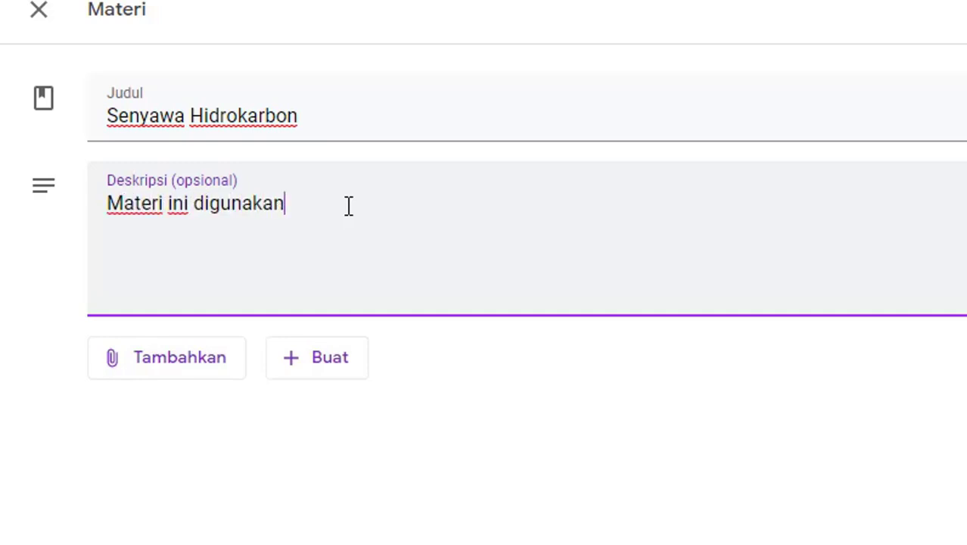
type("ole")
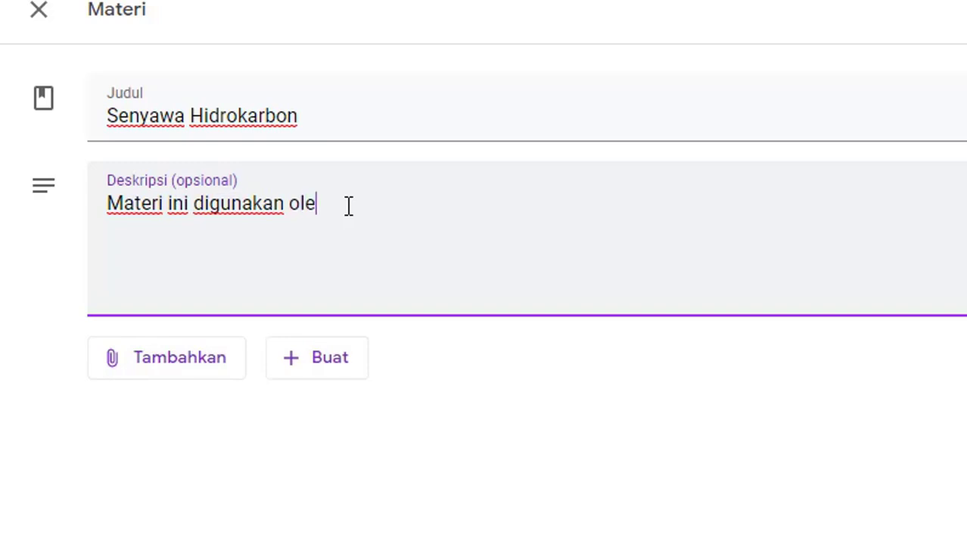
type("h siswa K")
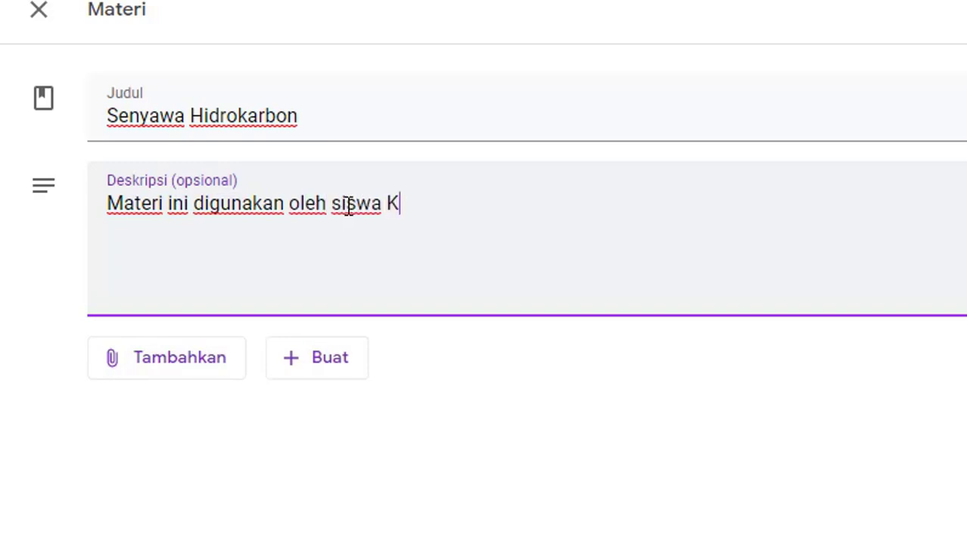
type("Elas XI")
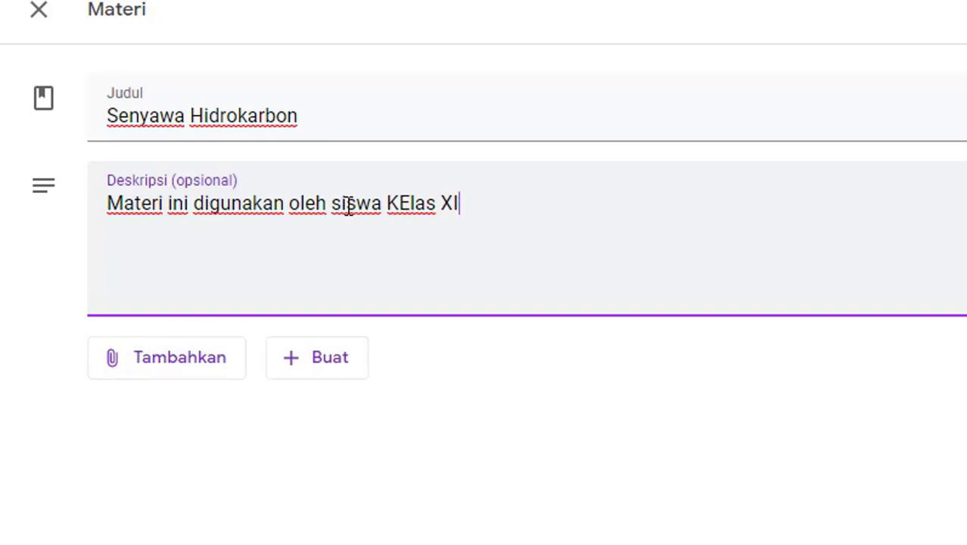
key("Left")
key("Left")
key("Left")
key("Left")
key("Left")
key("Left")
key("Left")
key("Delete")
type("e")
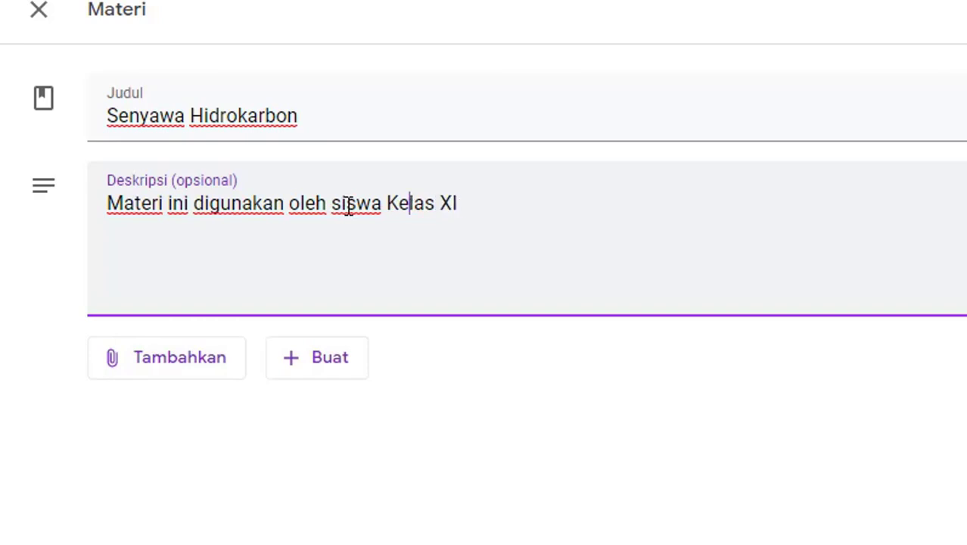
left_click(516, 210)
type("MIPA ")
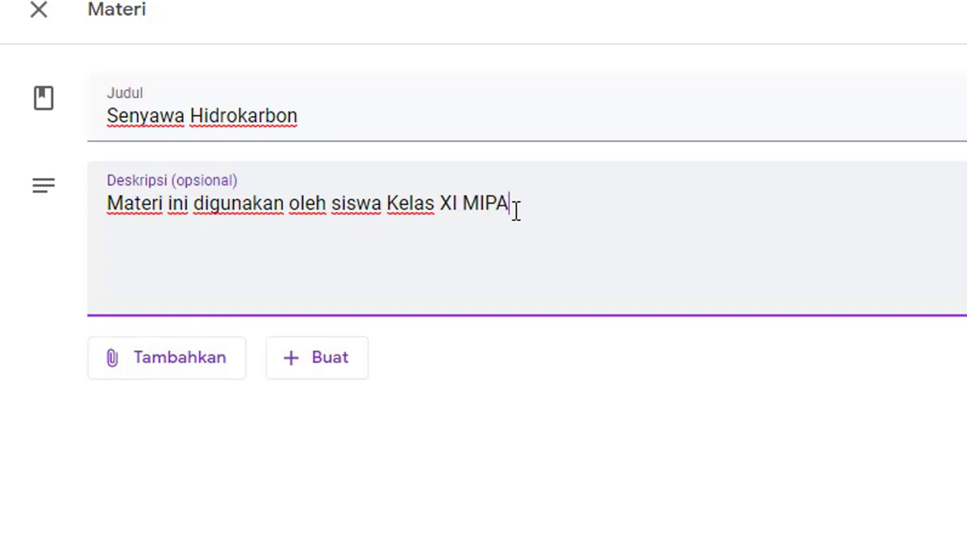
type("Tahun Pelajaran")
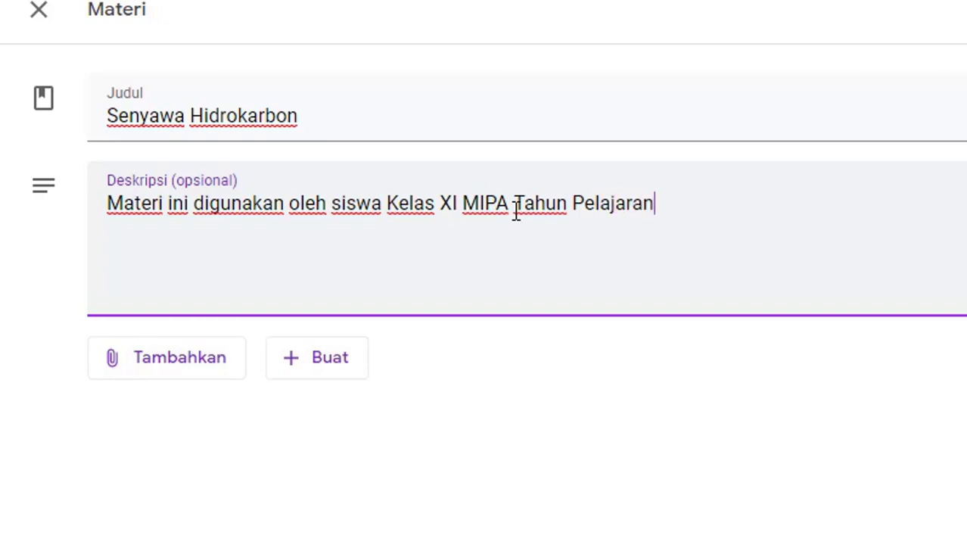
type(" 2020/2021")
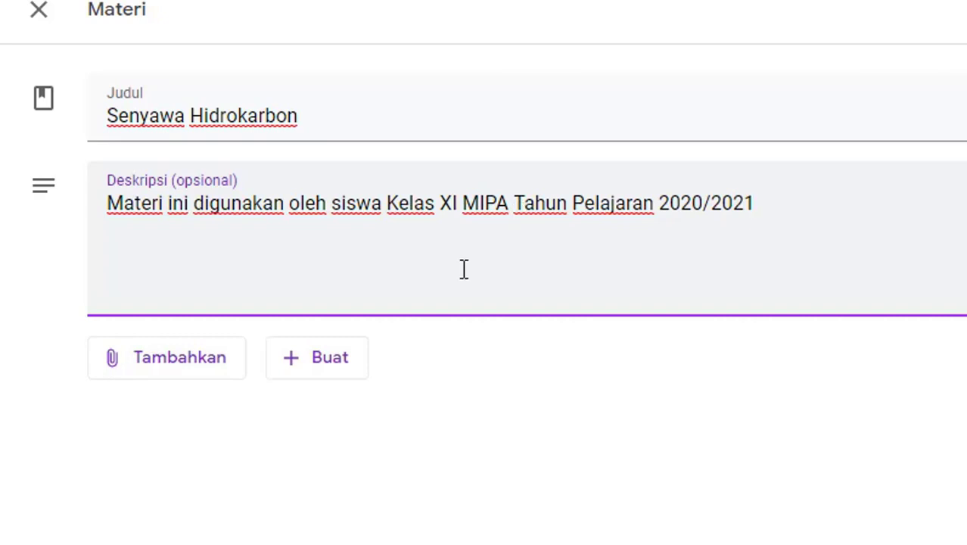
- Upload Senyawa Hidrokarbon.docx, senyawa hidrokarbon.mp4 and Senyawa Hidrokarbon.pptx from the "senyawa hidrokarbon" folder in Documents as attachments to the material
left_click(168, 356)
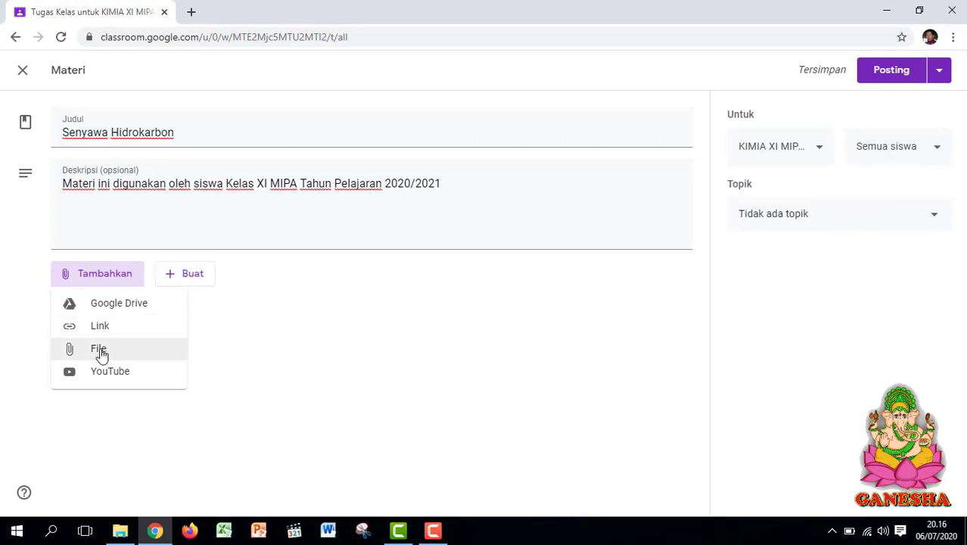
left_click(102, 355)
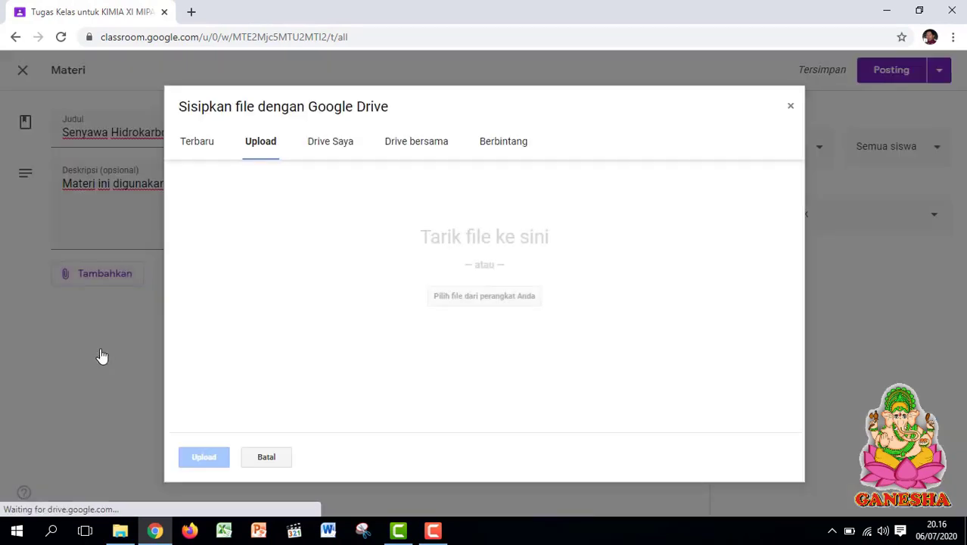
left_click(496, 296)
left_click(59, 153)
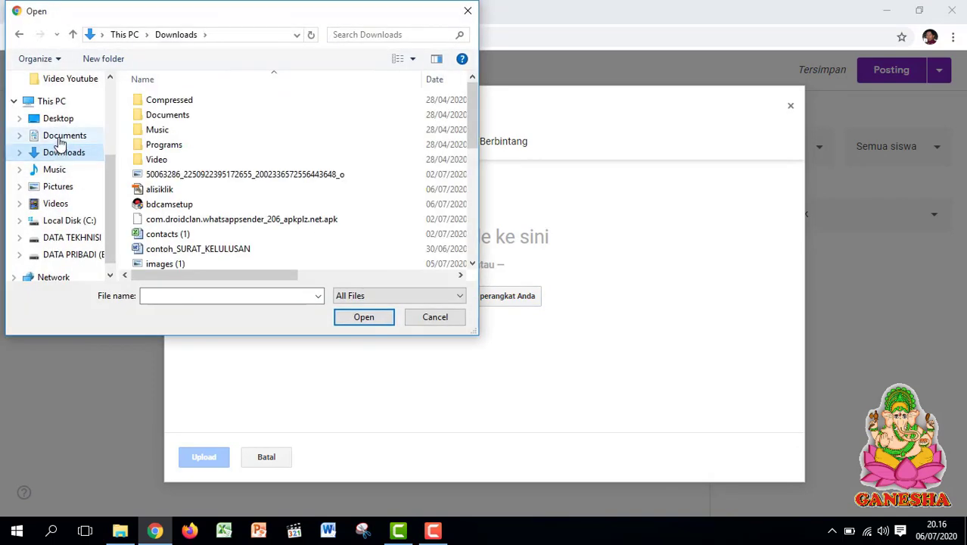
left_click(60, 138)
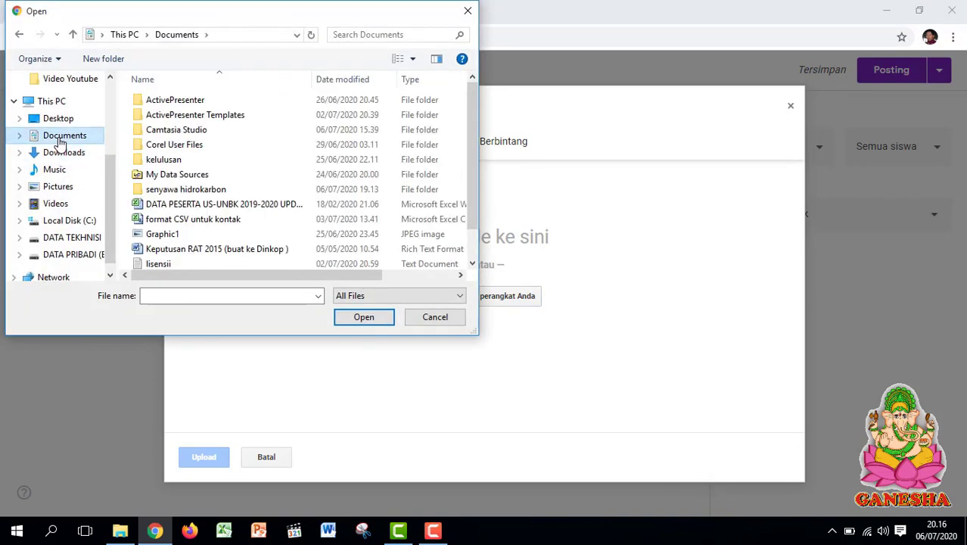
double_click(146, 191)
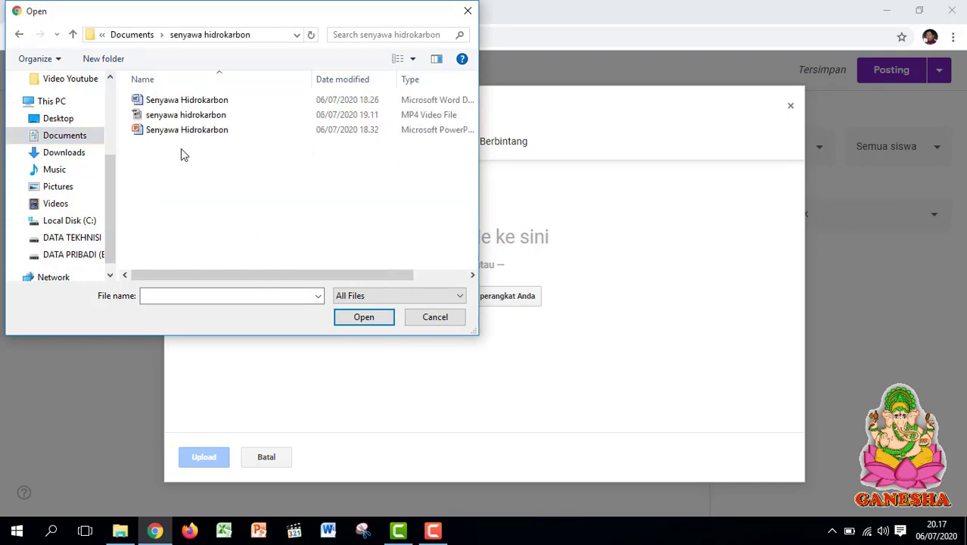
left_click(151, 104)
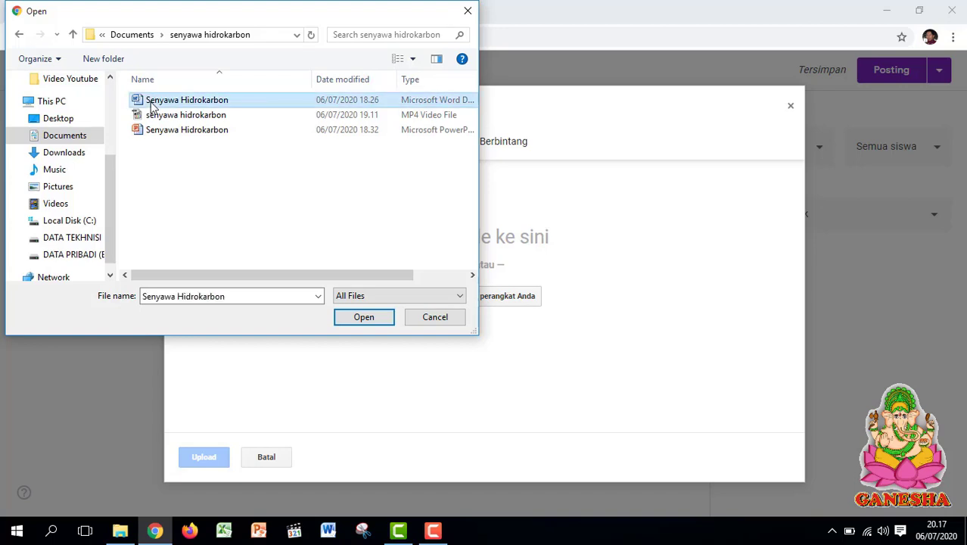
left_click(151, 130)
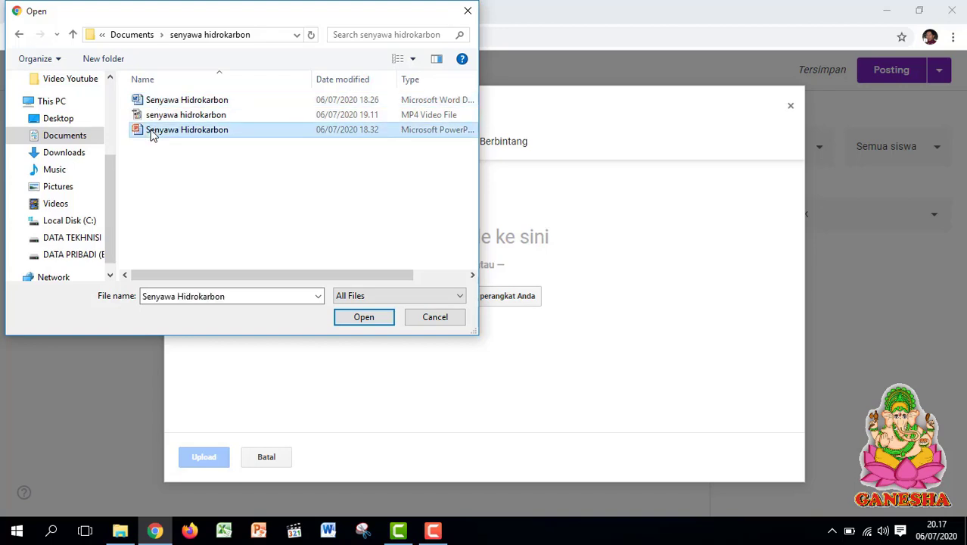
left_click(152, 119)
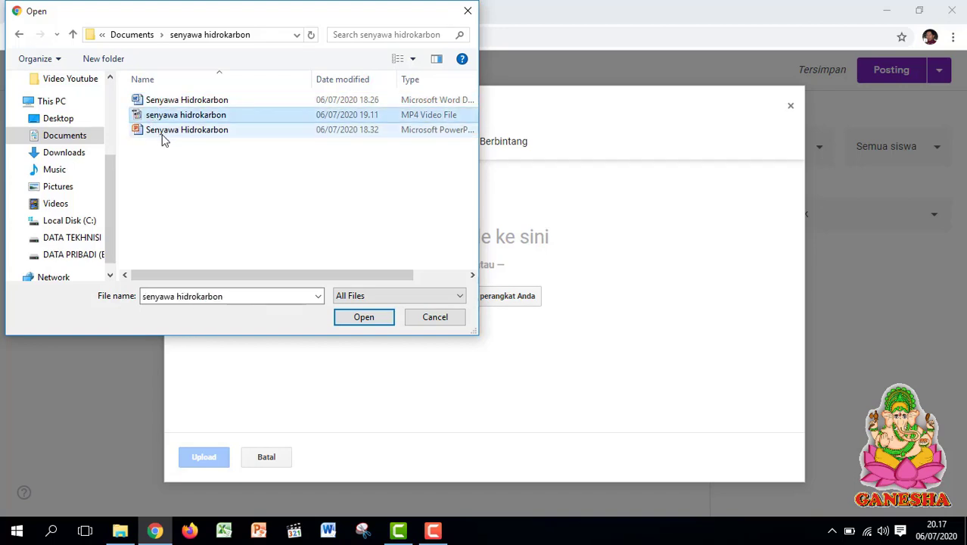
left_click_drag(232, 172, 141, 96)
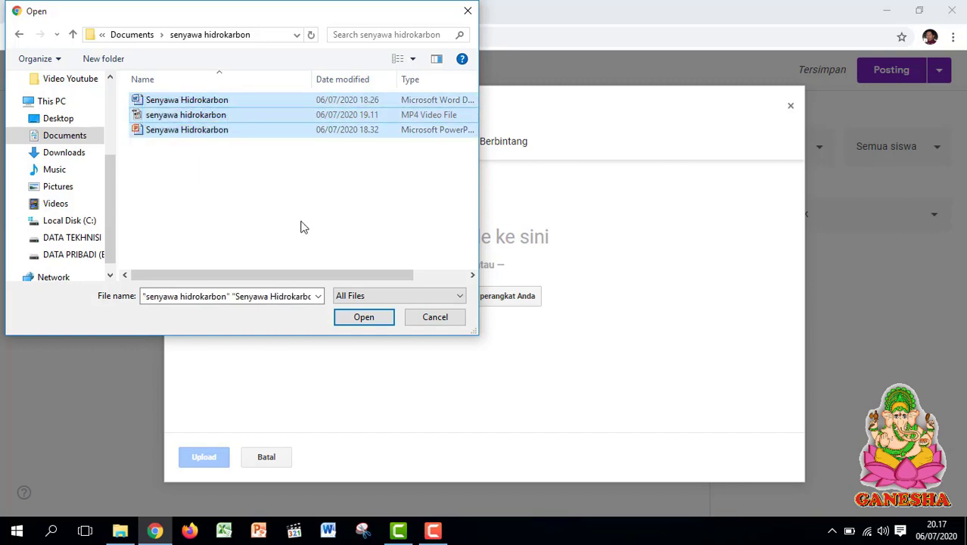
left_click(362, 317)
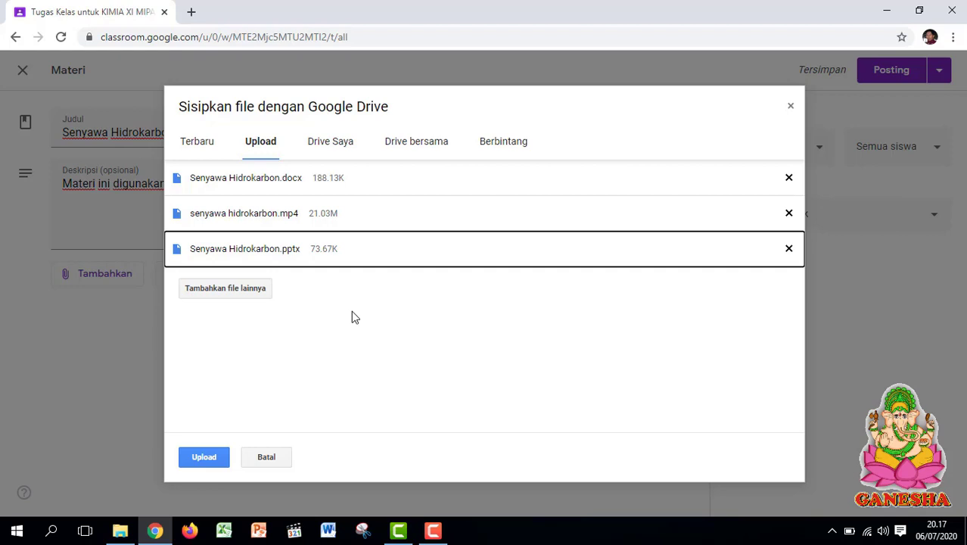
left_click(205, 456)
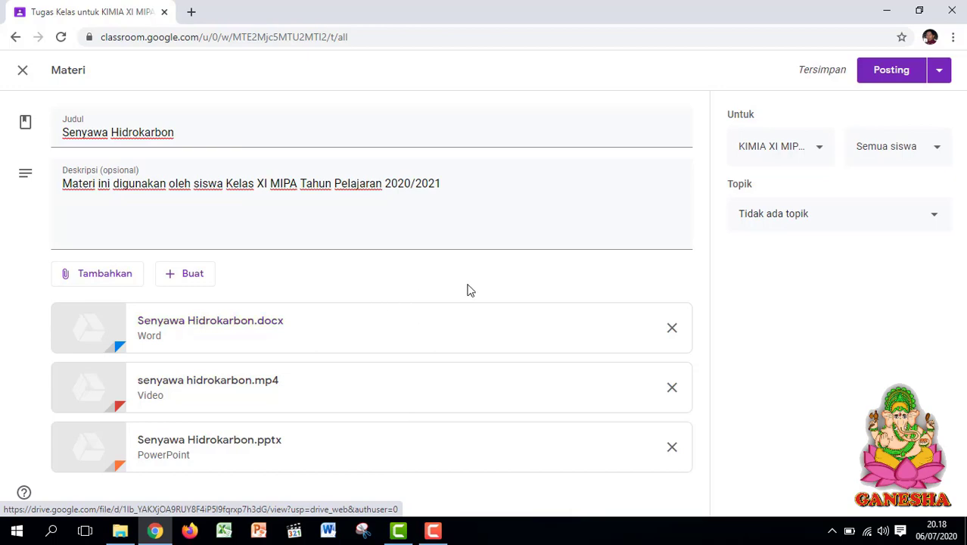
- Check which classes and students the material can be shared with, without changing the selection
left_click(818, 148)
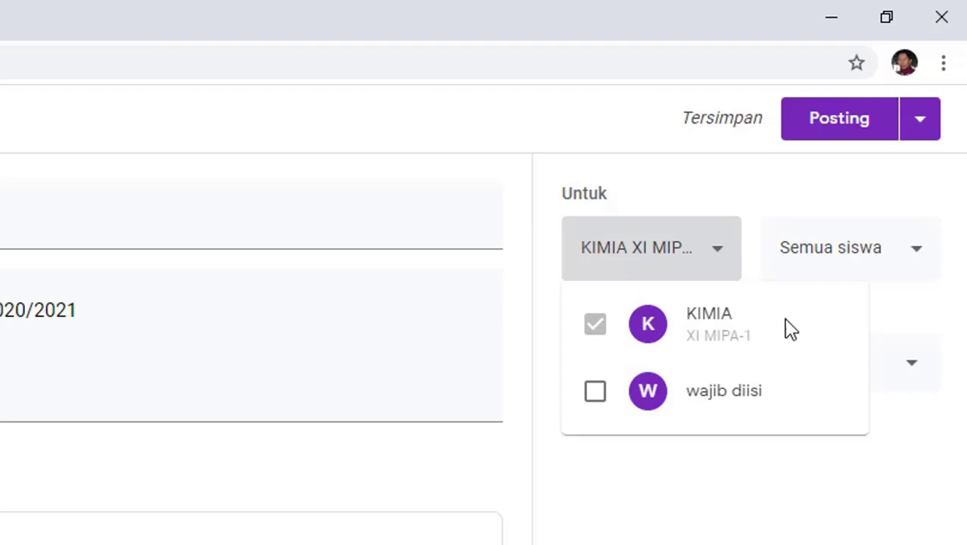
left_click(903, 320)
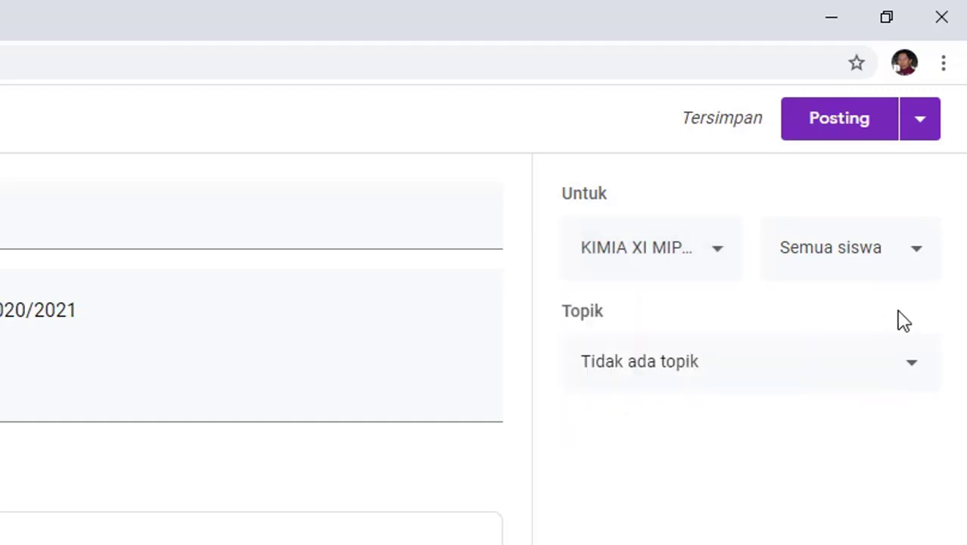
left_click(914, 260)
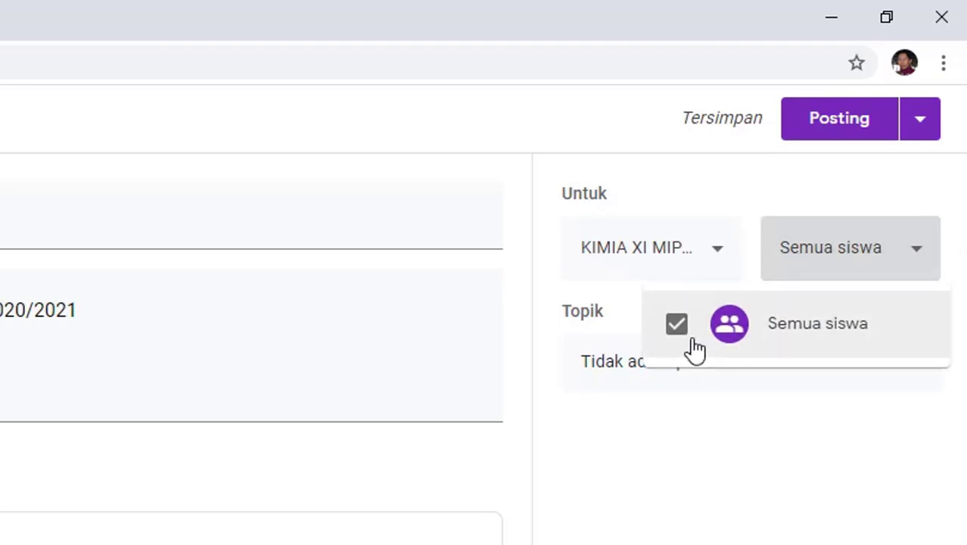
left_click(663, 448)
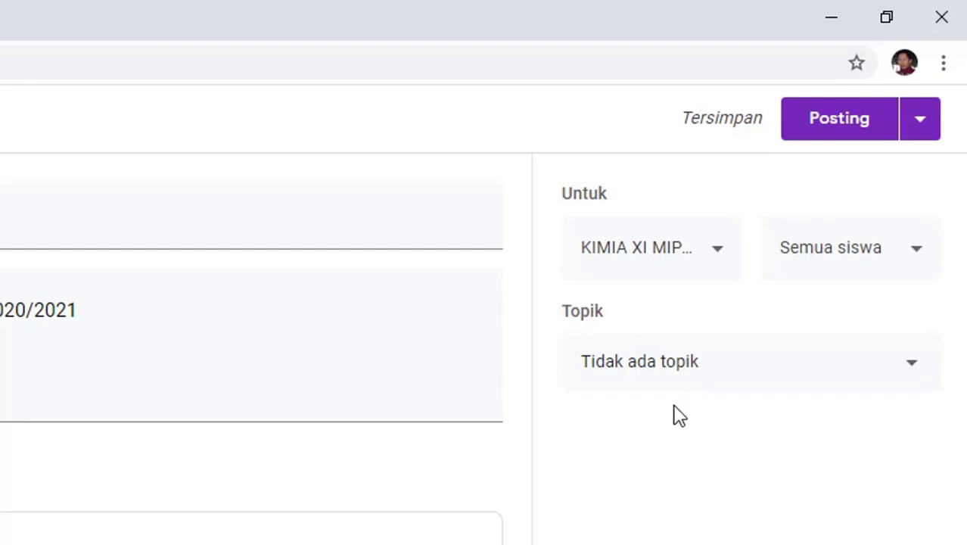
- Assign the material to the "Bahan Ajar" topic and post it
left_click(871, 370)
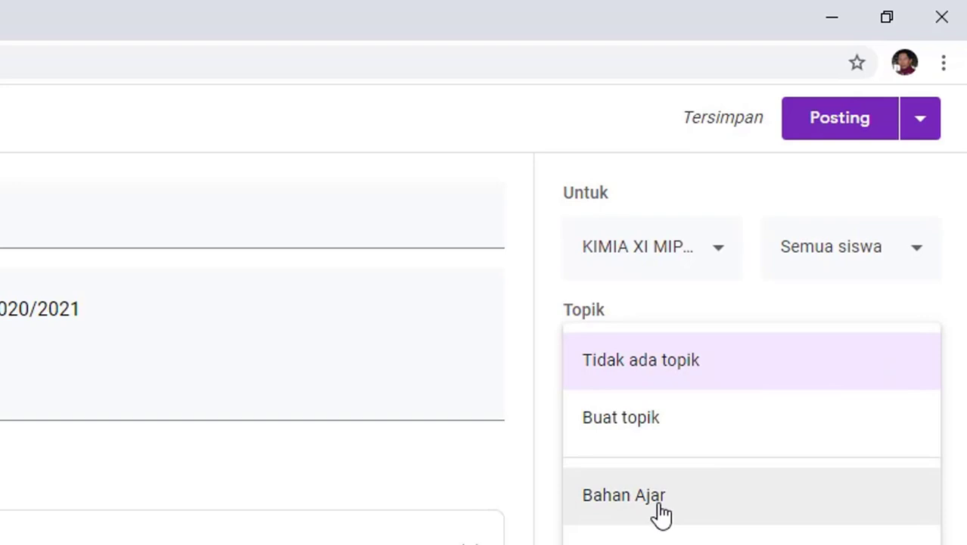
left_click(661, 514)
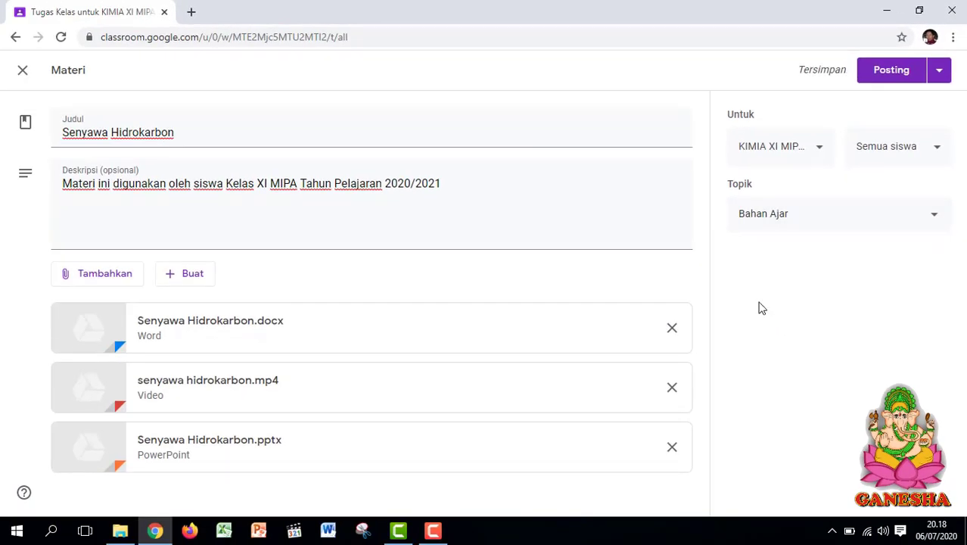
left_click(892, 70)
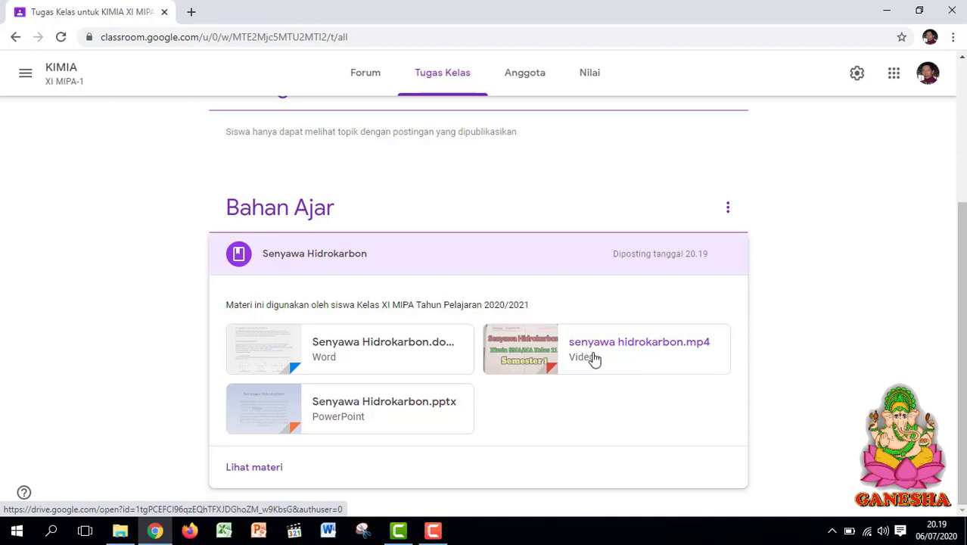
- Create another classwork material with the title "Video Senyawa Hidrokarbon"
scroll(151, 268, "up", 2)
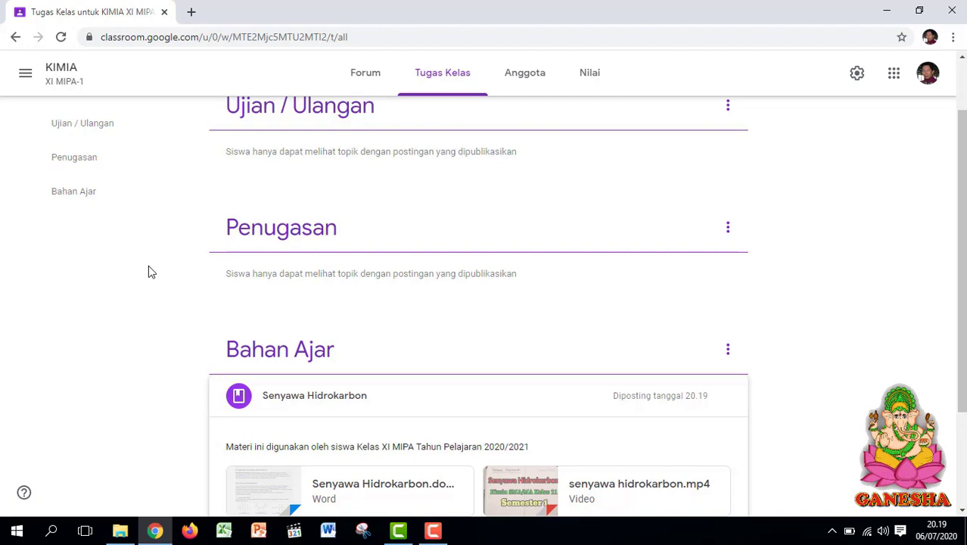
scroll(152, 323, "up", 1)
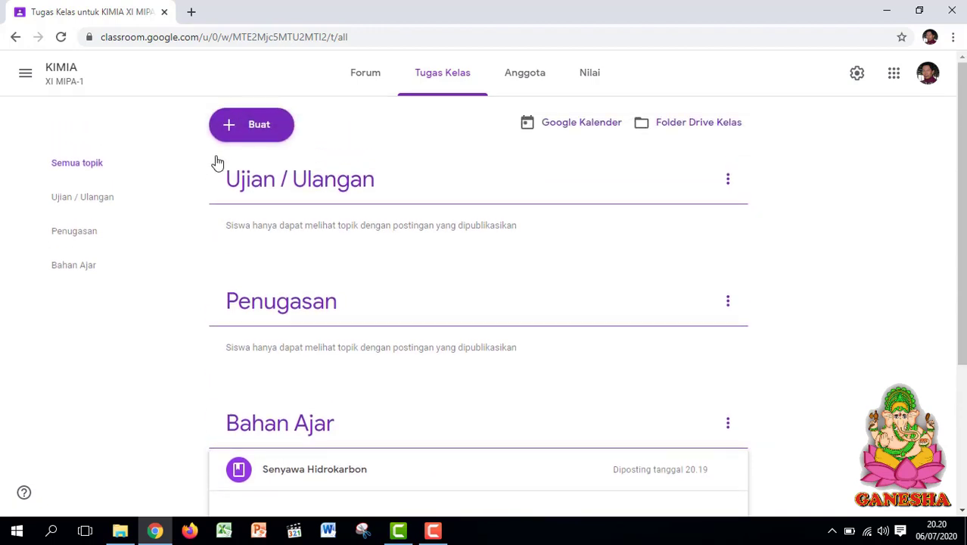
left_click(244, 134)
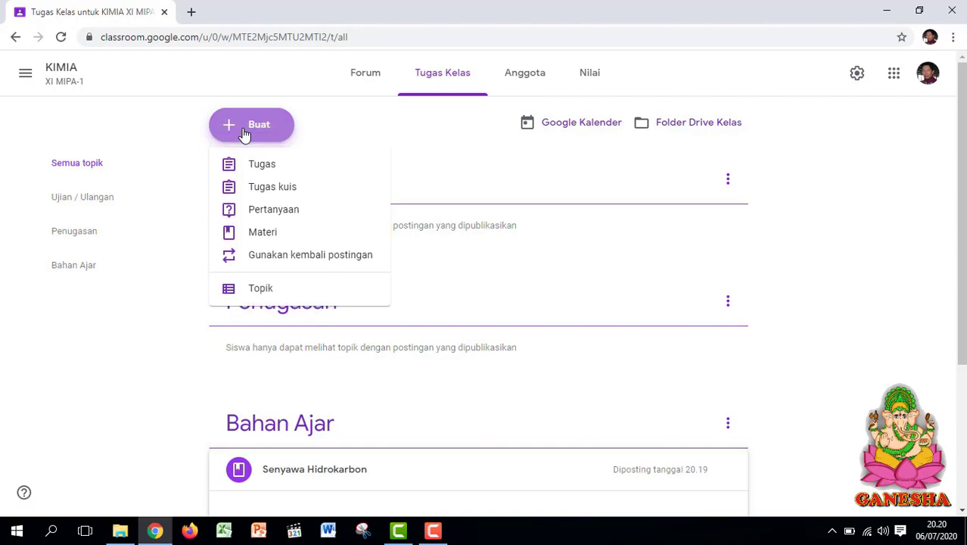
left_click(252, 236)
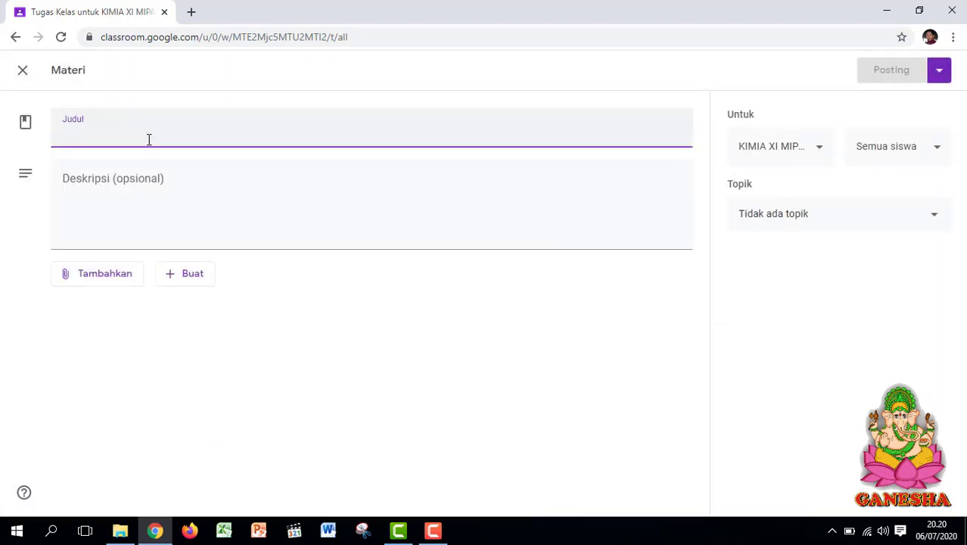
type("Video ")
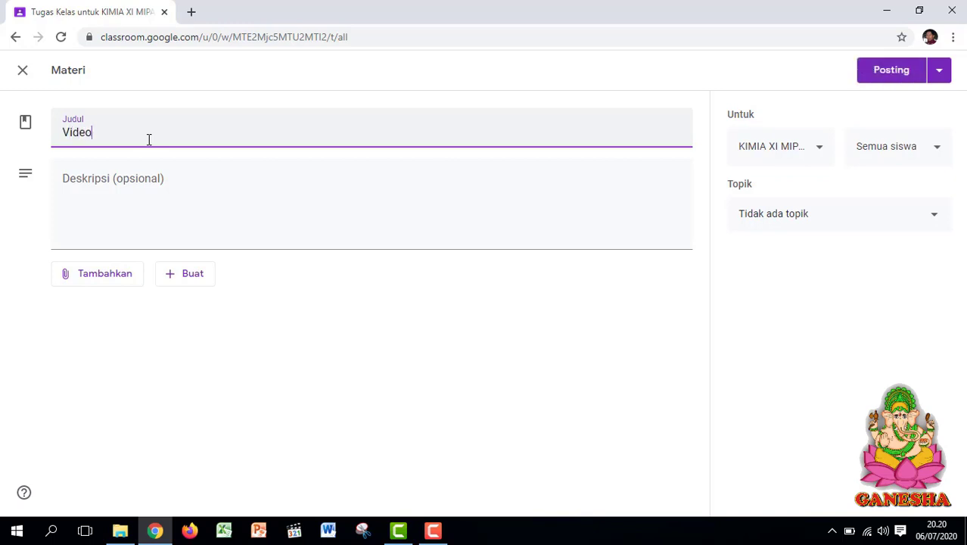
type("Senyawa Hidroka")
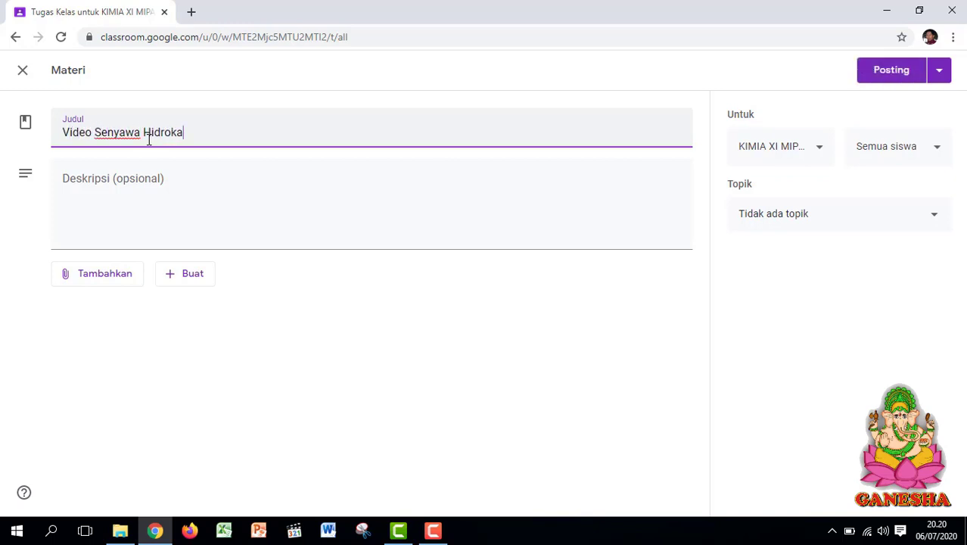
type("rbon")
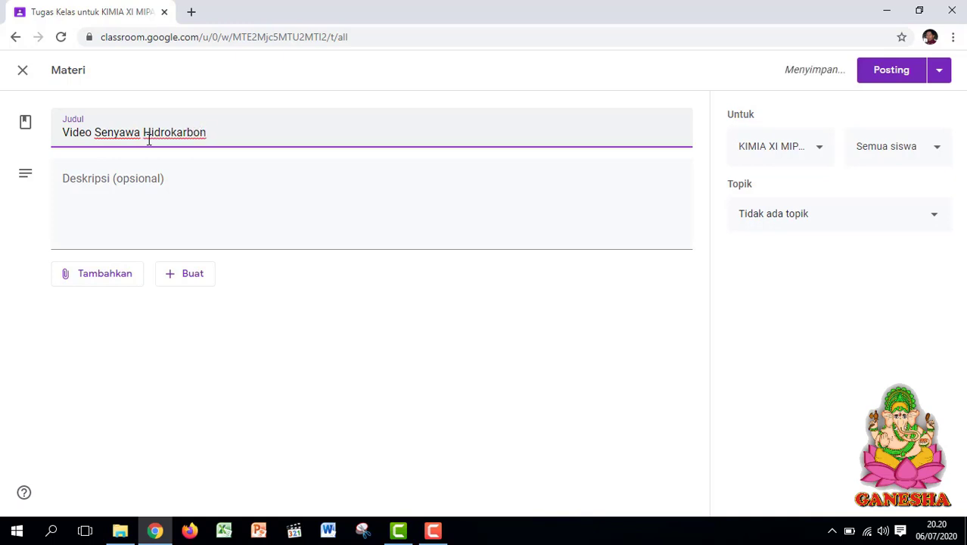
- Enter the video material's description as "Silahkan anda simak video ini"
left_click(147, 191)
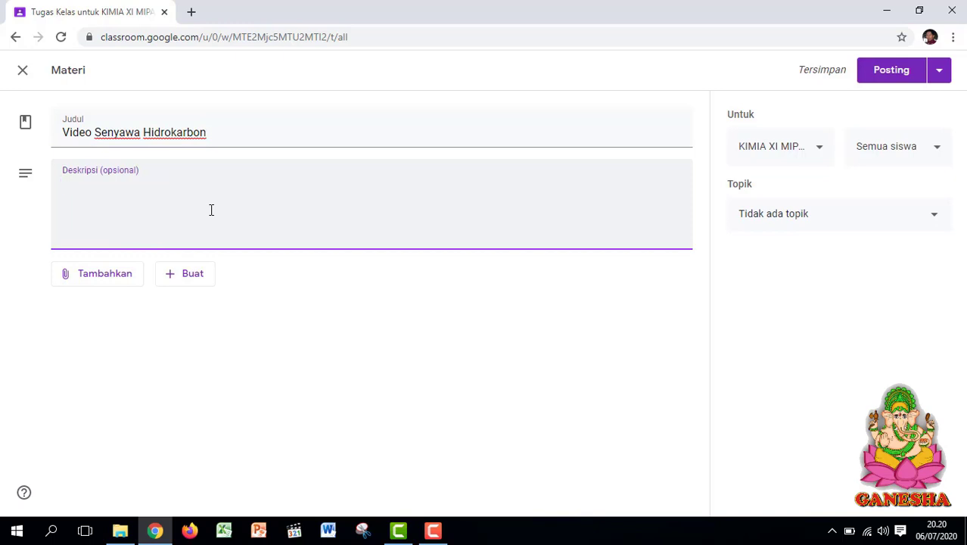
type("Silahkan anda si")
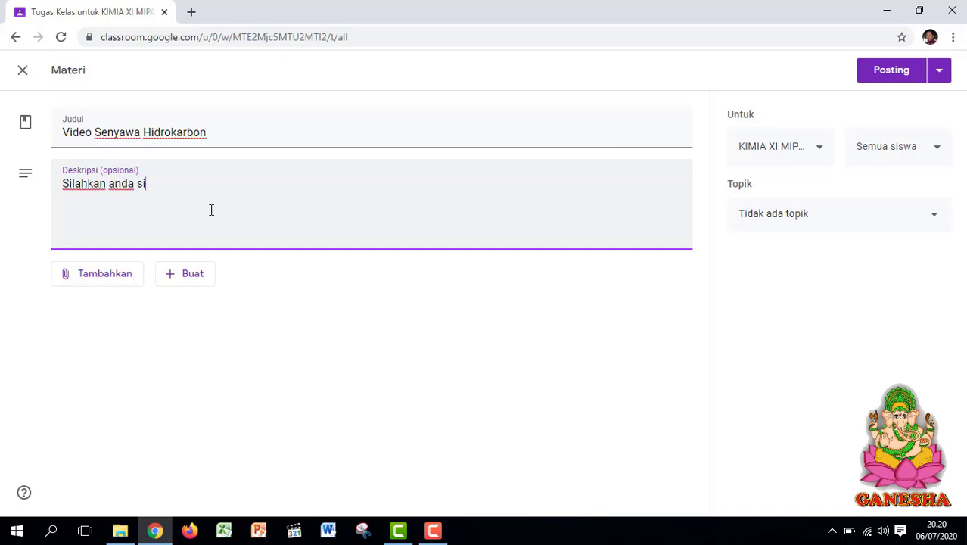
type("mak video ")
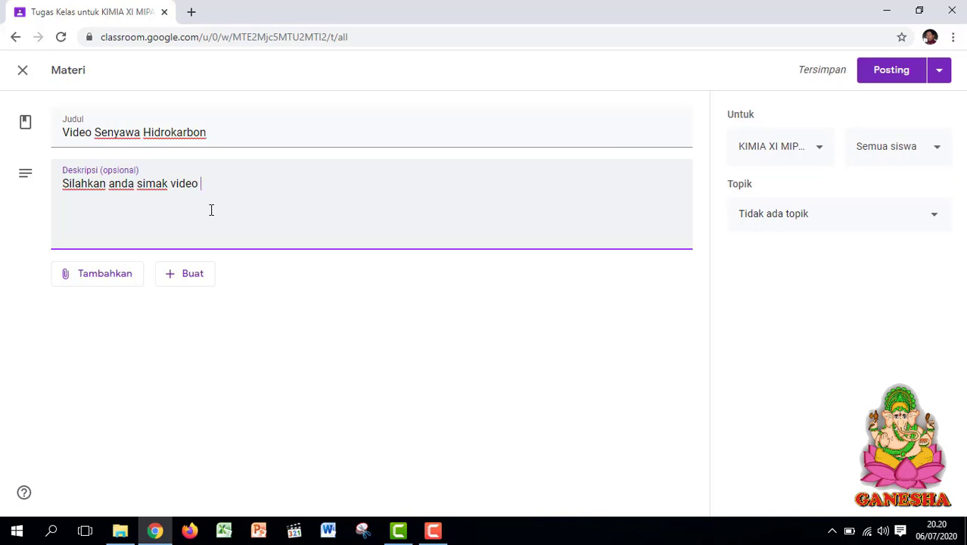
type("ini")
- Start attaching a YouTube video to the material and copy the address of "Senyawa Hidrokarbon | Kimia SMA/MA Kelas 11 Semester 1" from its YouTube page
left_click(89, 278)
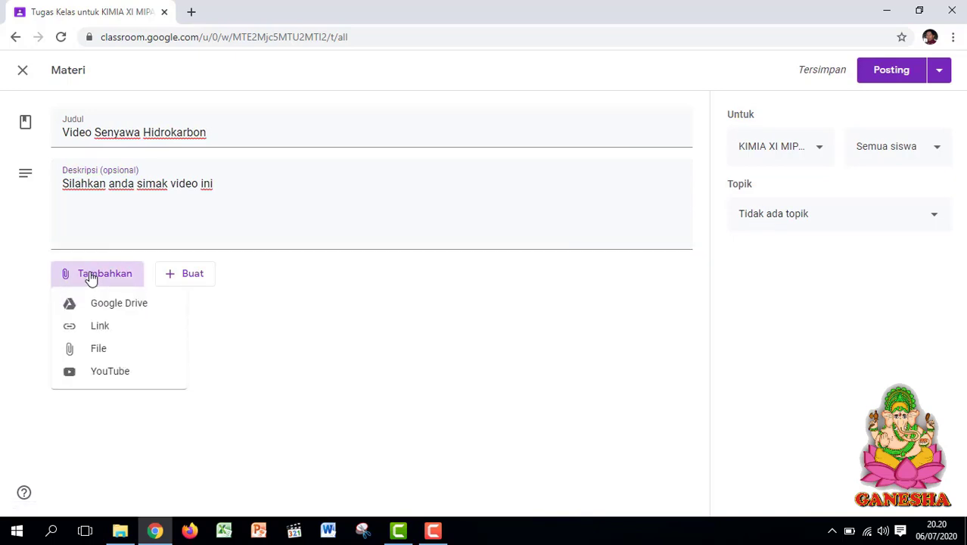
left_click(104, 377)
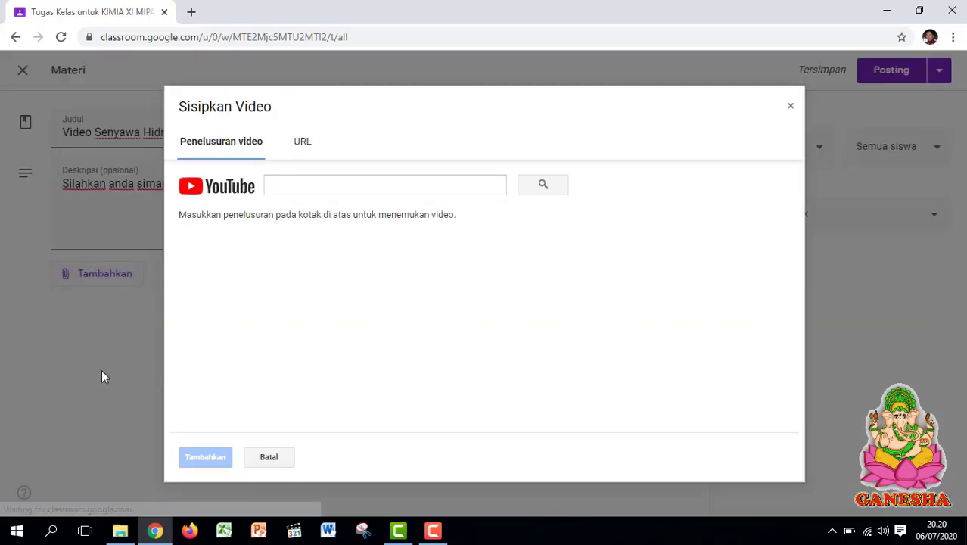
left_click(279, 186)
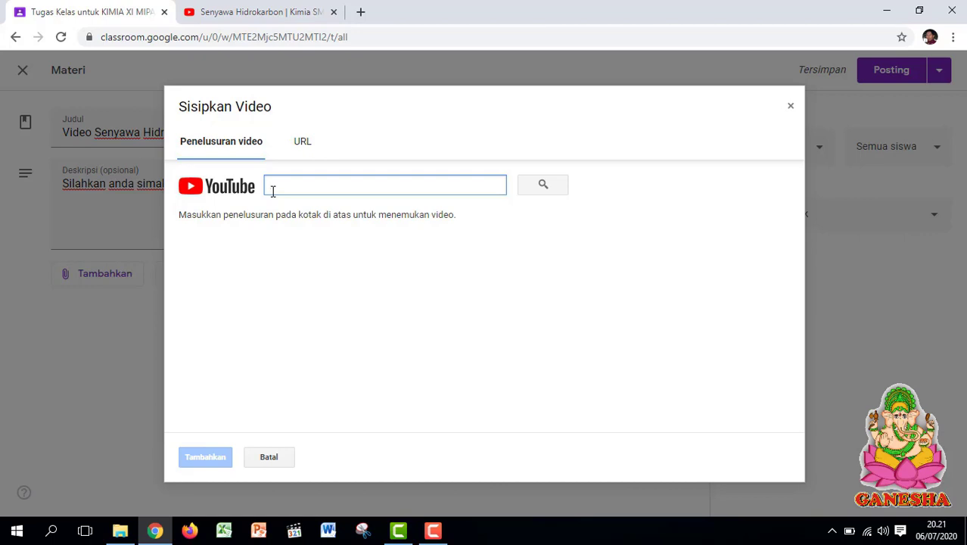
left_click(250, 16)
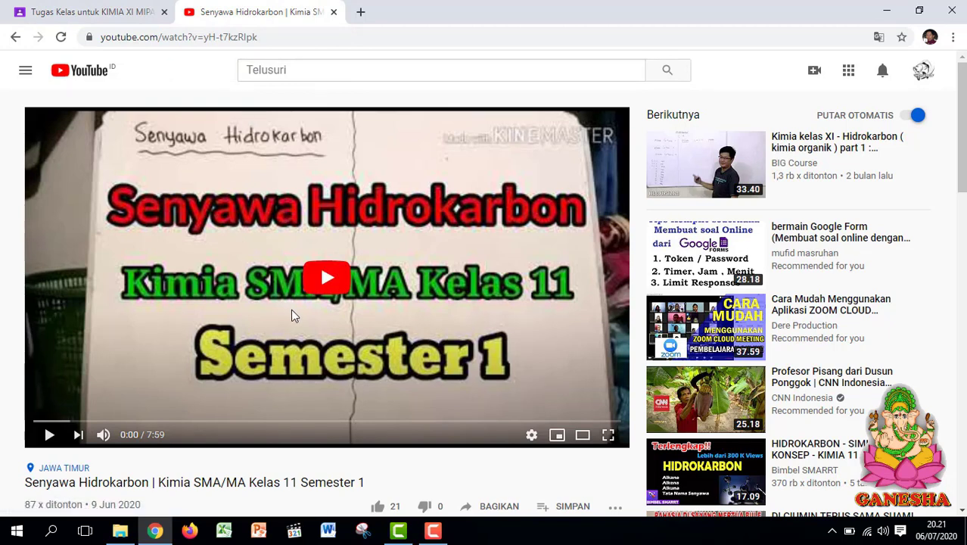
left_click(264, 37)
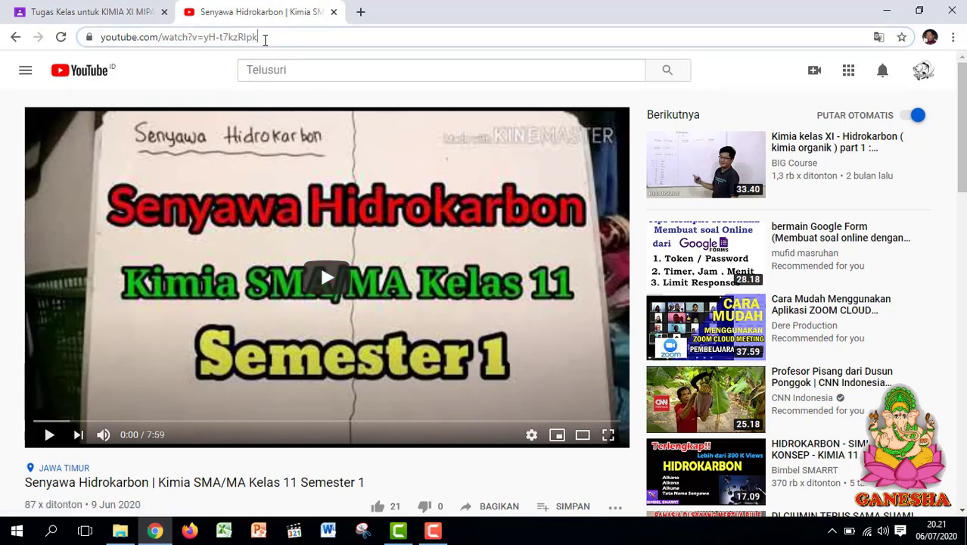
left_click_drag(265, 37, 97, 37)
right_click(117, 39)
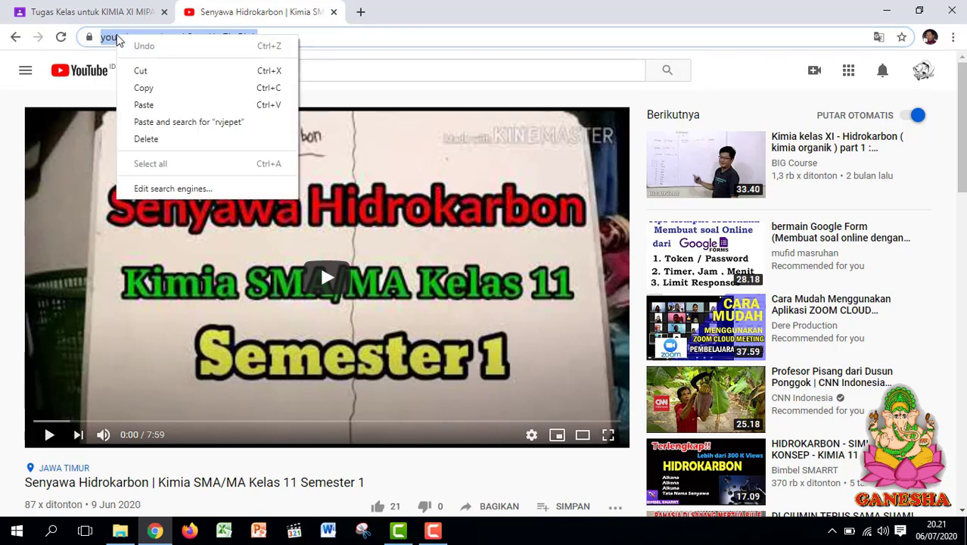
left_click(144, 88)
- Return to Classroom, search for the video by its copied address and attach it to the material
left_click(93, 13)
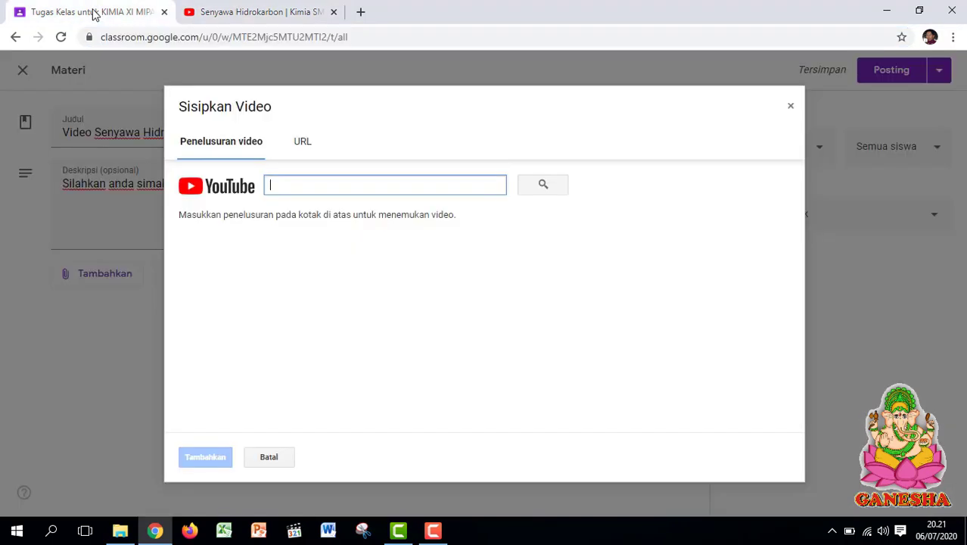
right_click(305, 185)
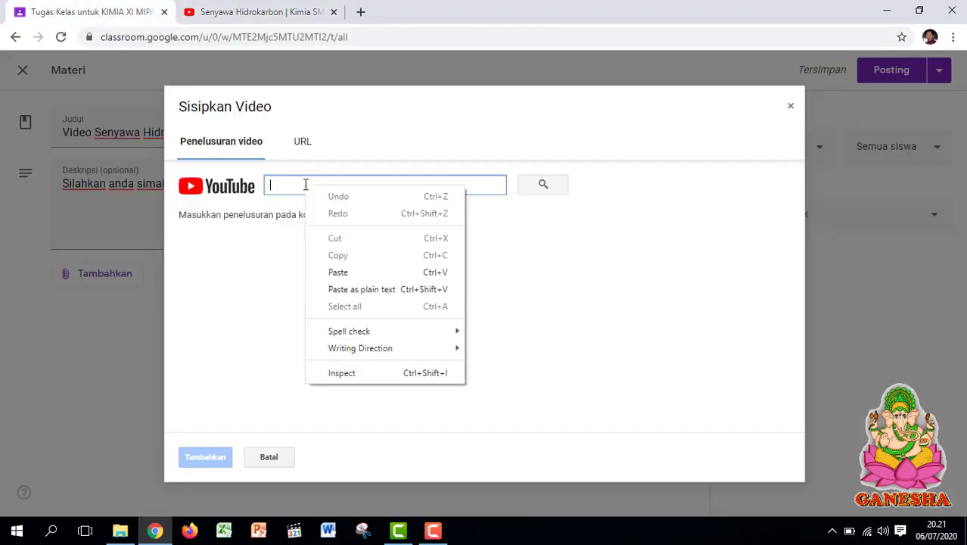
left_click(338, 272)
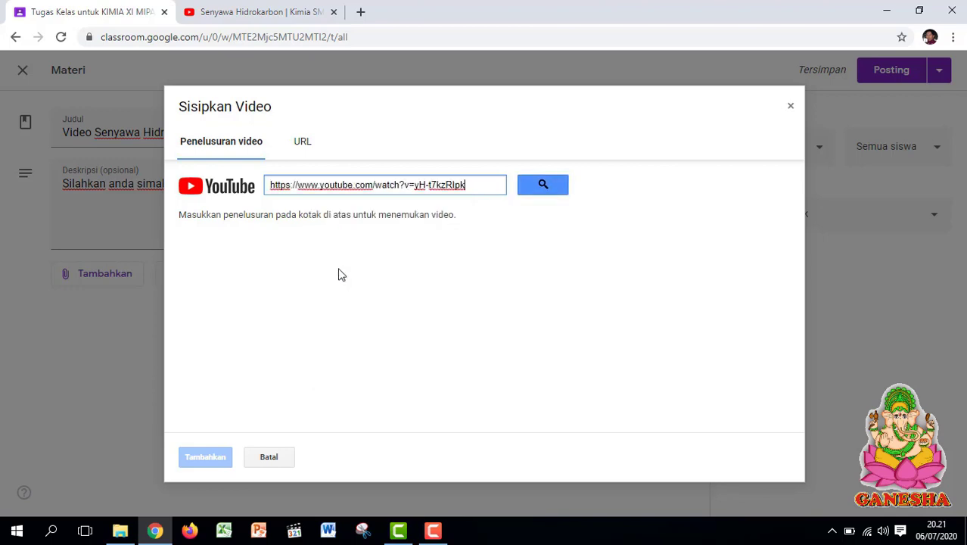
left_click(542, 188)
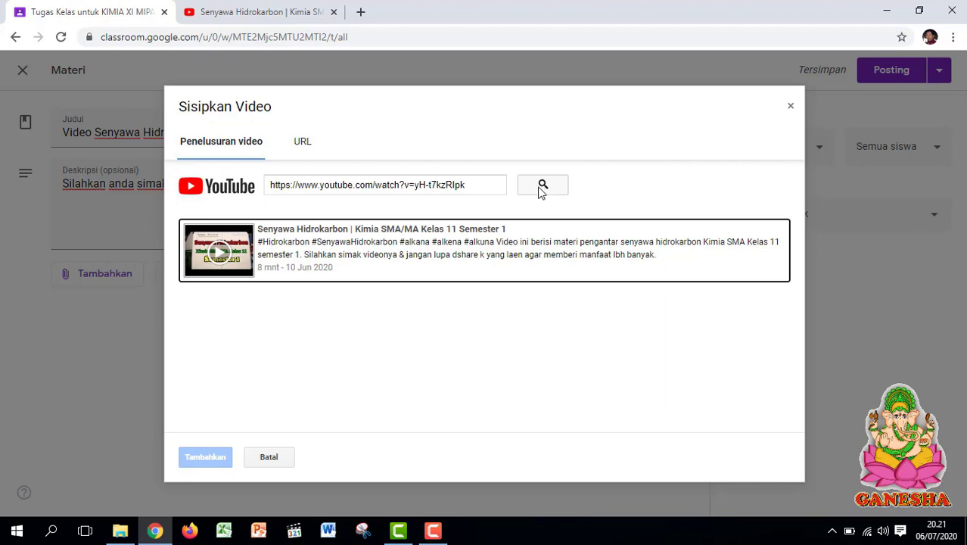
left_click(352, 241)
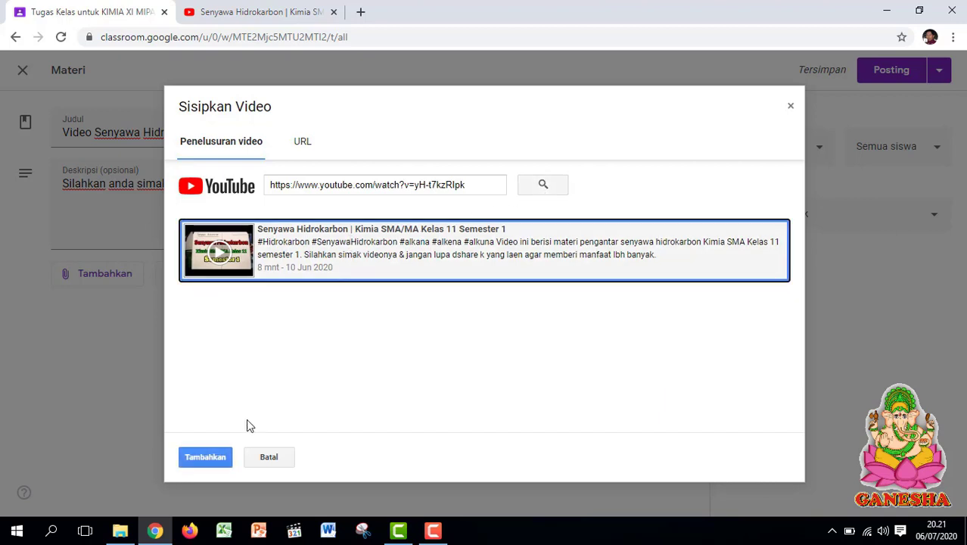
left_click(217, 460)
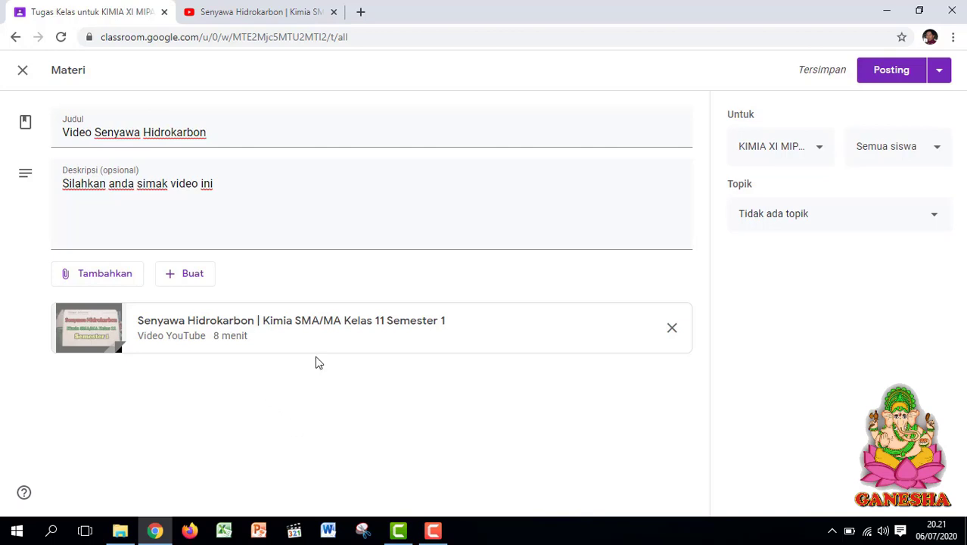
- Check which classes and students the video material is shared with, without changing the selection
left_click(824, 156)
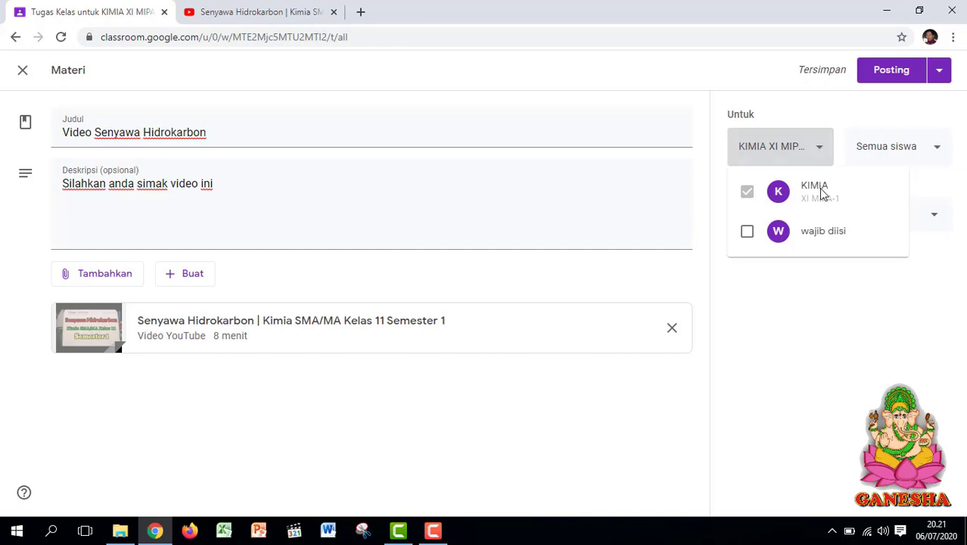
left_click(930, 149)
left_click(935, 150)
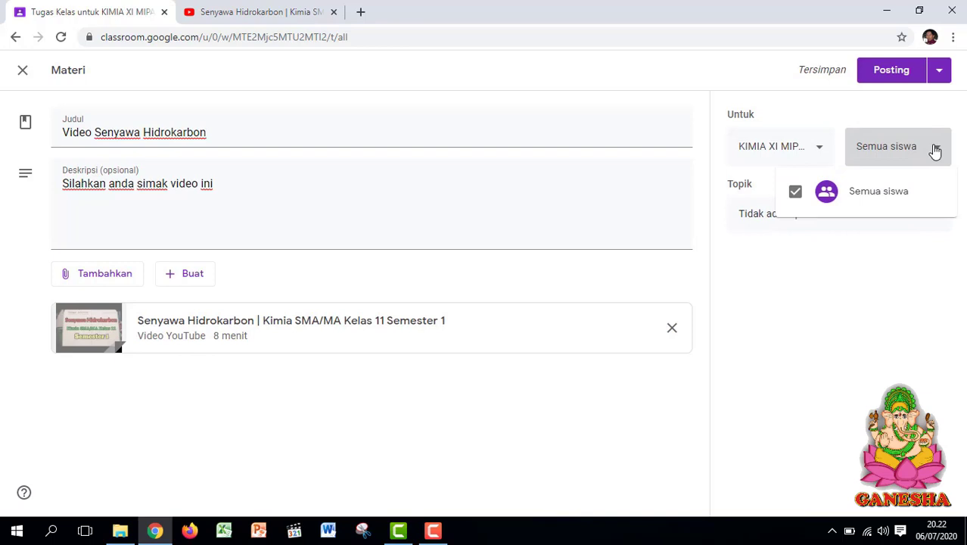
left_click(845, 259)
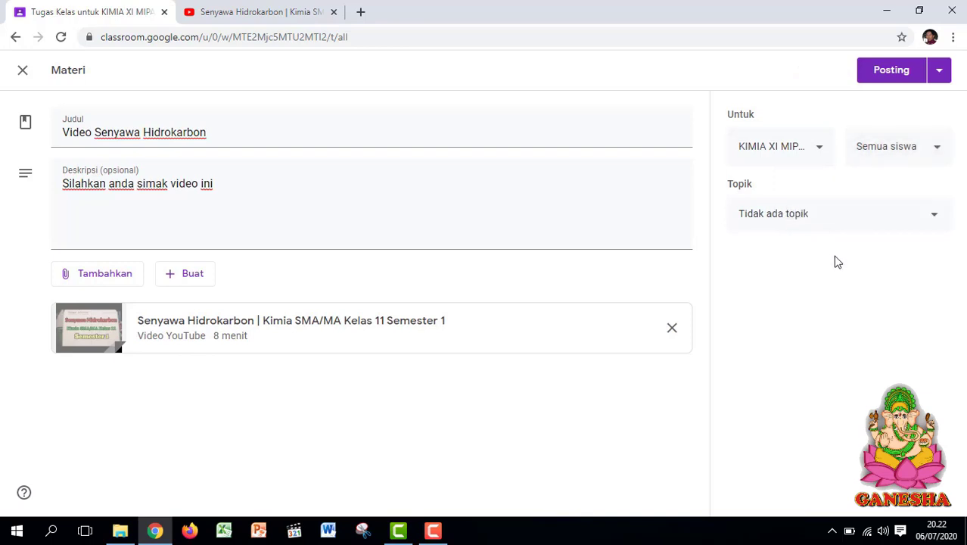
- Assign the video material to the "Bahan Ajar" topic and post it
left_click(913, 212)
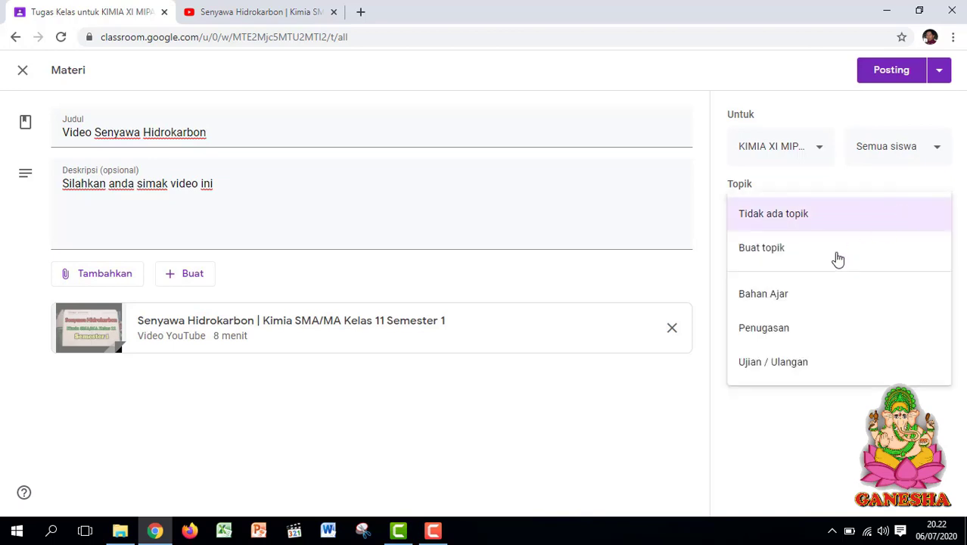
left_click(788, 299)
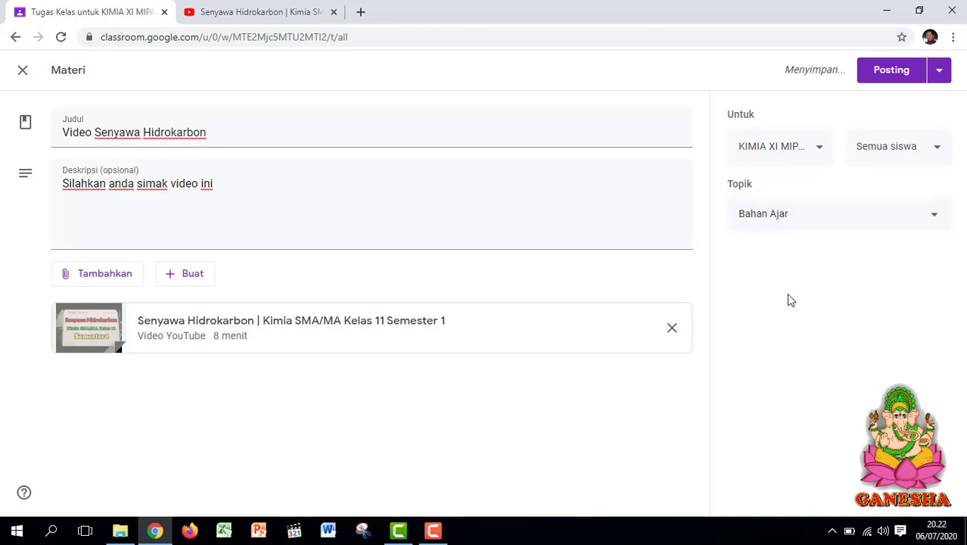
left_click(892, 70)
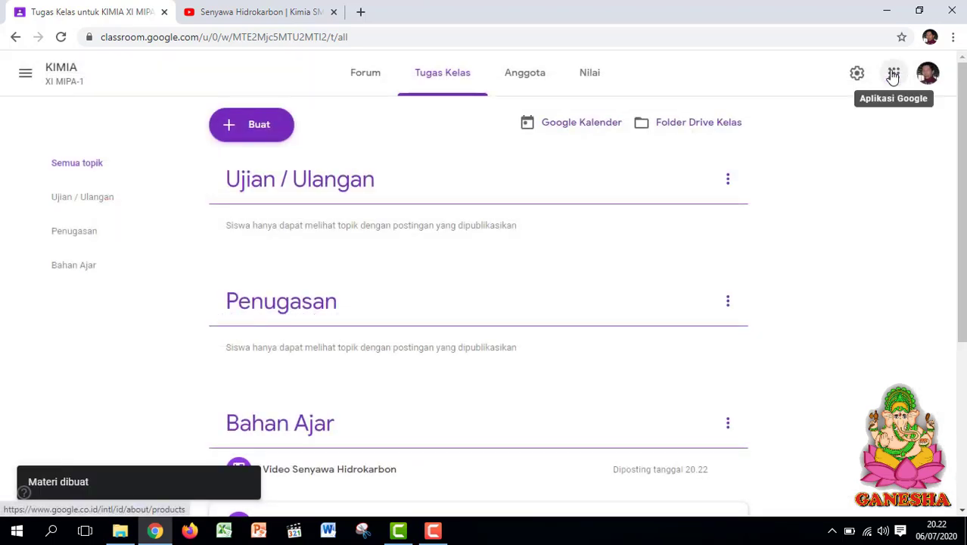
- Review the materials posted under "Bahan Ajar" and collapse the details of the "Senyawa Hidrokarbon" material
scroll(879, 261, "down", 4)
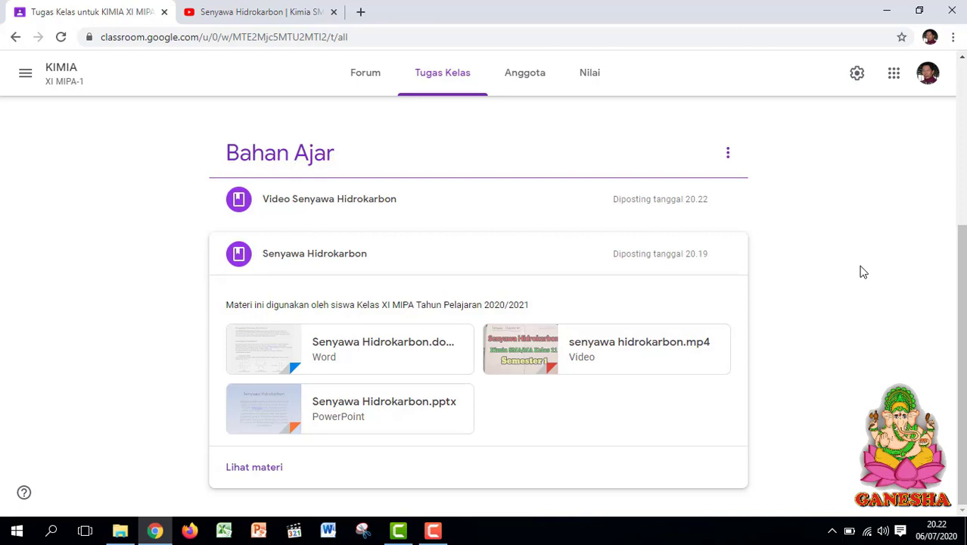
left_click(387, 264)
scroll(319, 404, "up", 1)
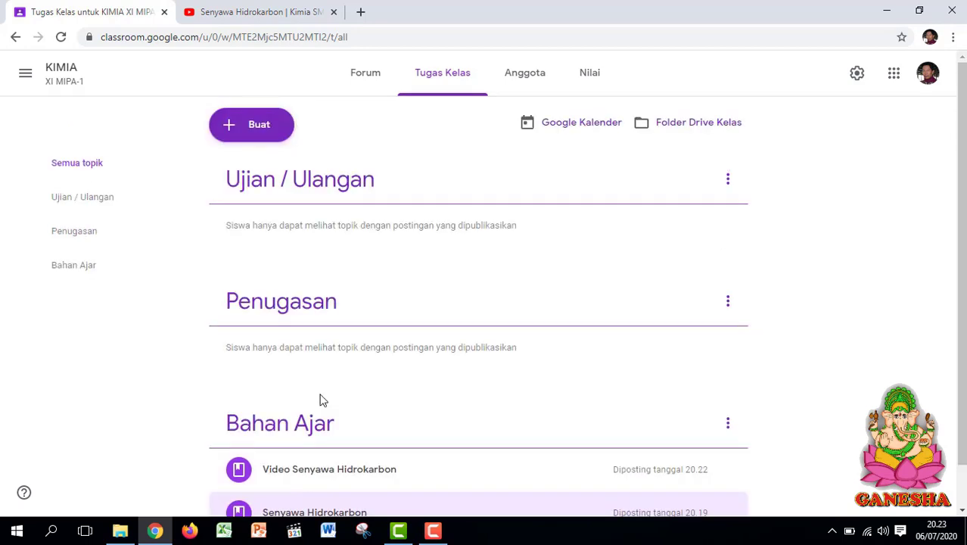
- Create a new assignment titled "Tugas materi Senyawa Hidrokarbon"
left_click(259, 125)
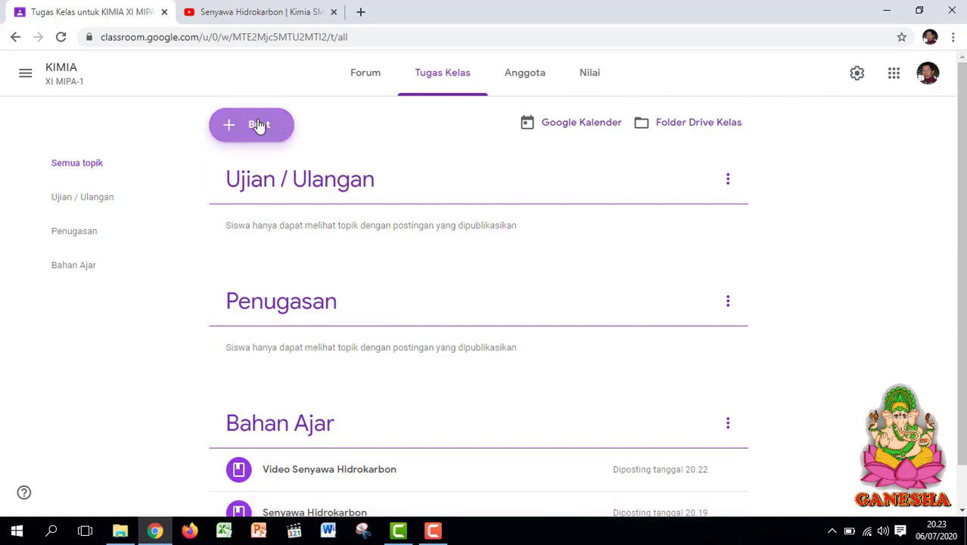
left_click(262, 166)
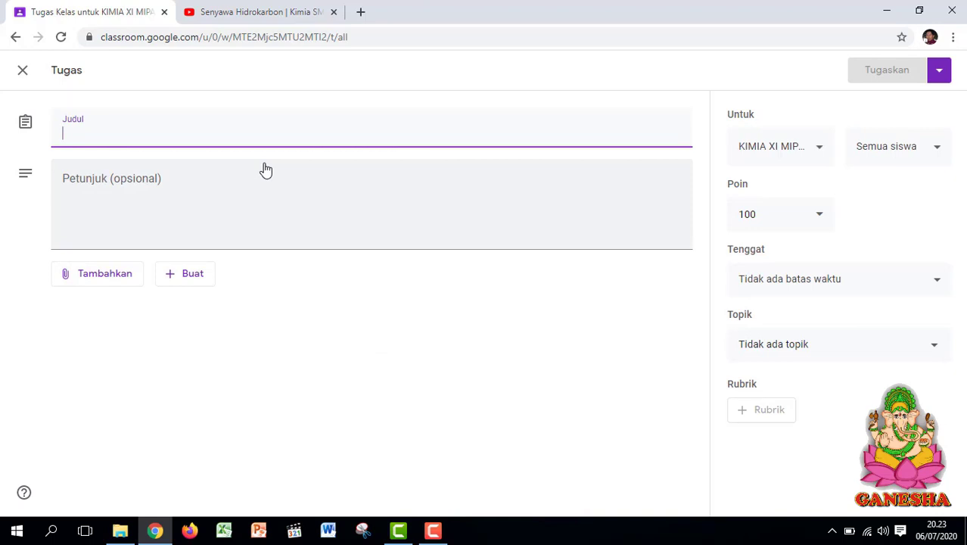
type("Tu")
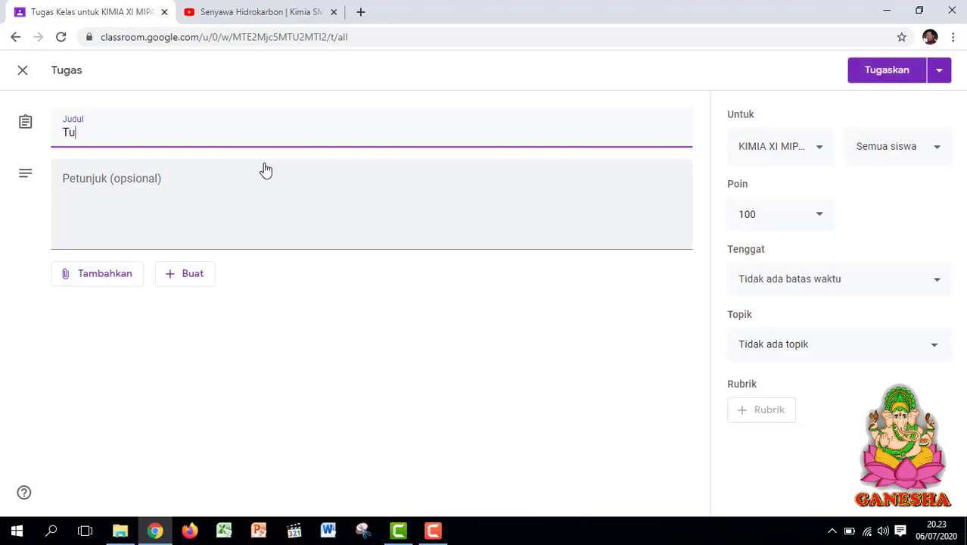
type("gas materi")
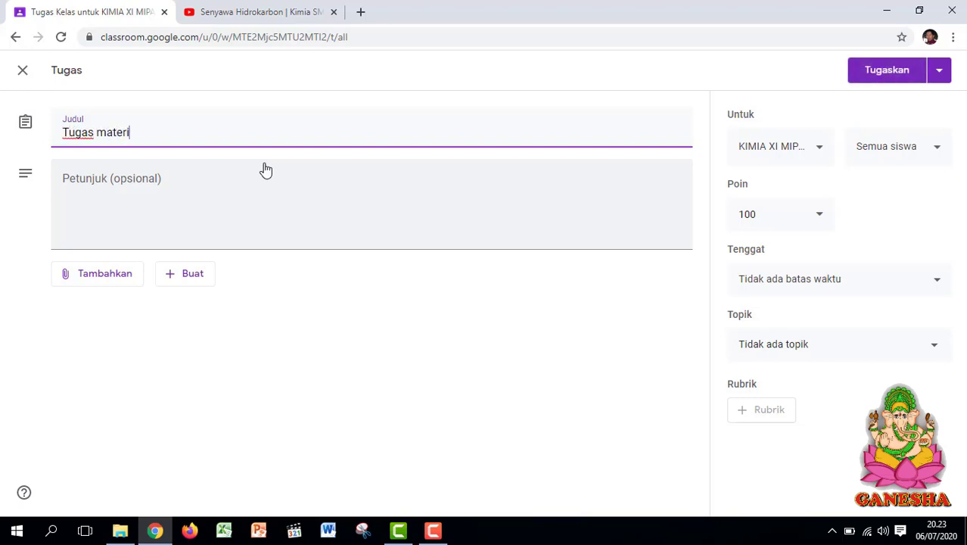
type(" Senyawa ")
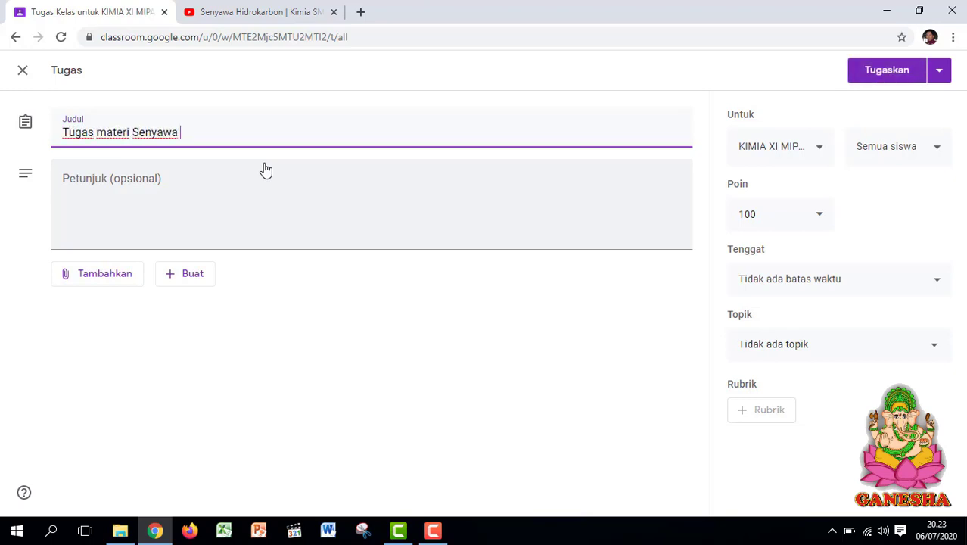
type("Hidrokarbon")
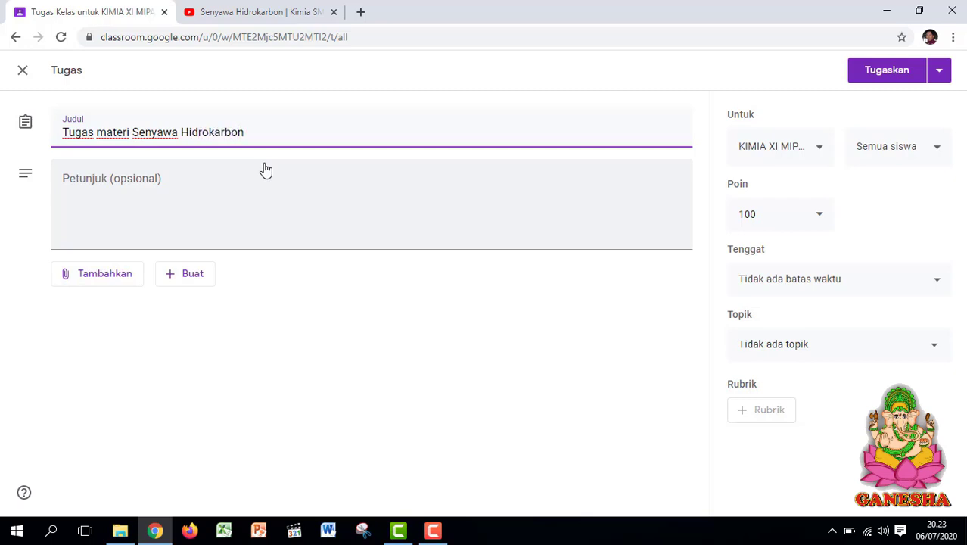
- Enter the instructions "Silahkan anda simak materi yang bapak/ibu sampaikan pada topik materi, lalu buat kesimpulannya dan dibuat dalam bentuk foto/image, lalu kirimkan pada link dibawah ini !!!"
left_click(176, 192)
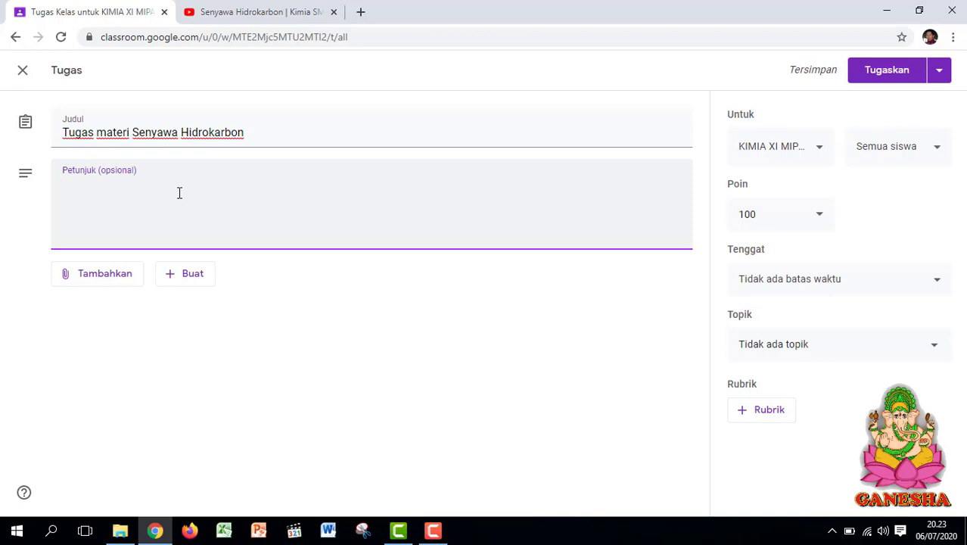
type("Silahkan a")
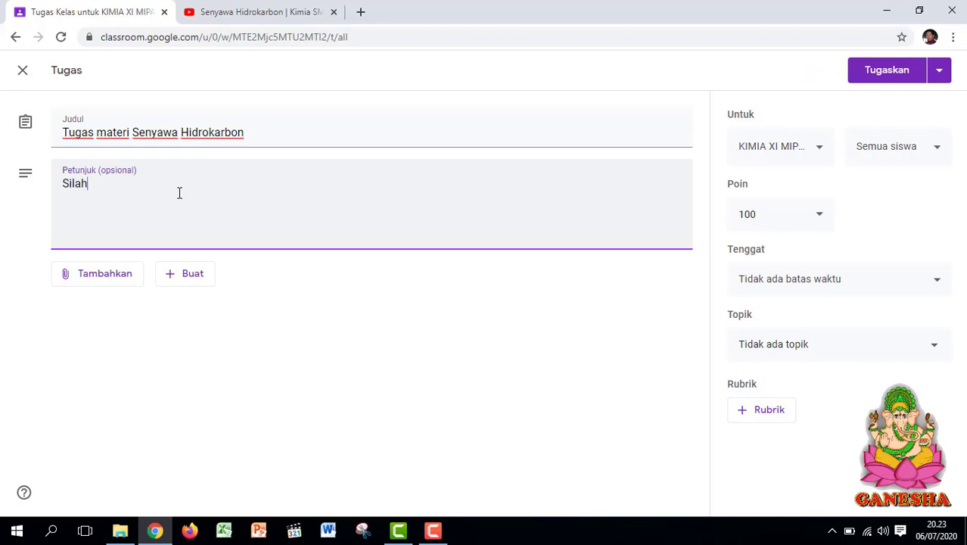
type("nda")
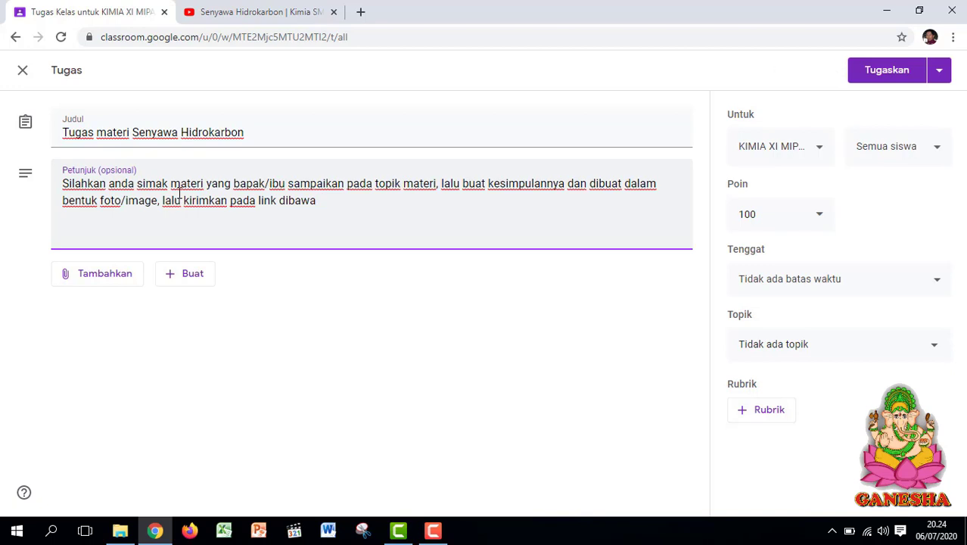
type("ini !!!")
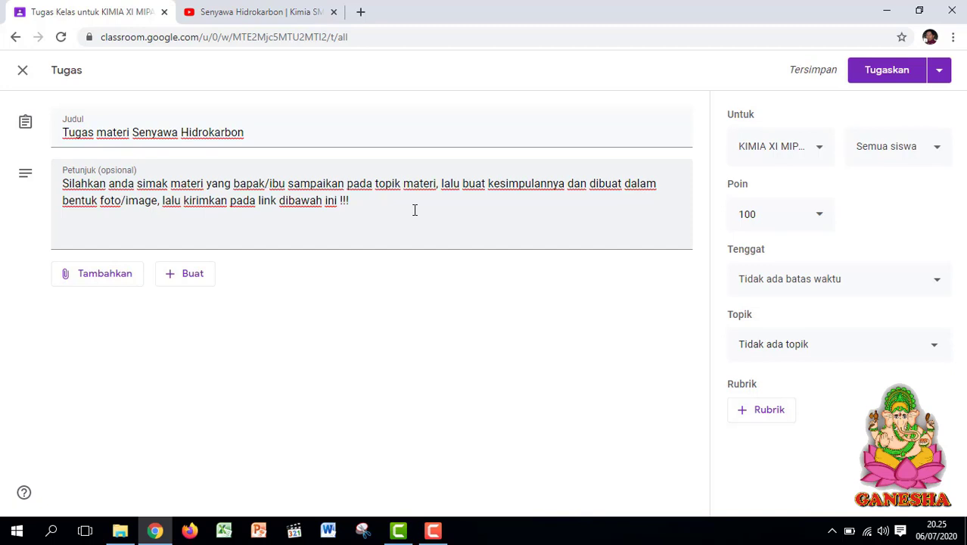
- Open Google Drive in a new browser tab, keeping the assignment draft open
left_click(360, 11)
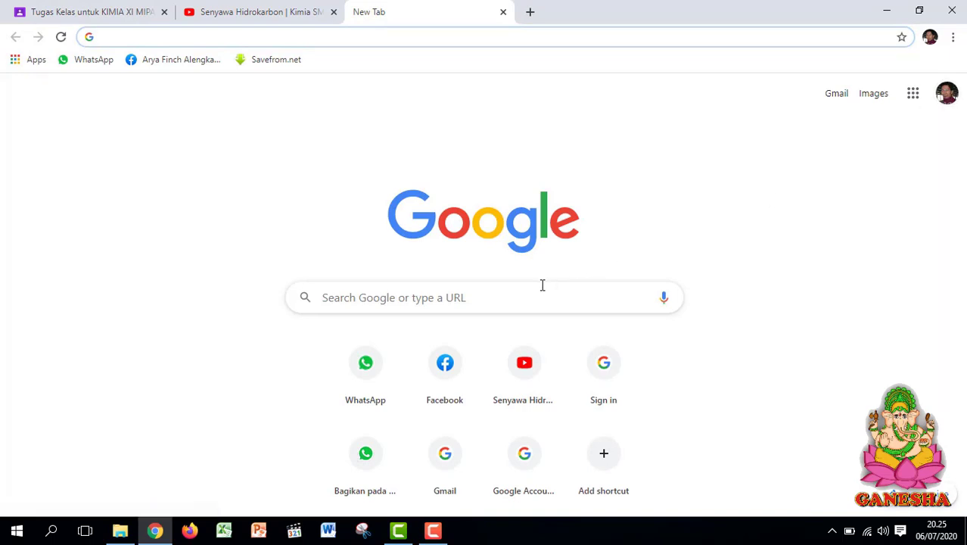
left_click(914, 94)
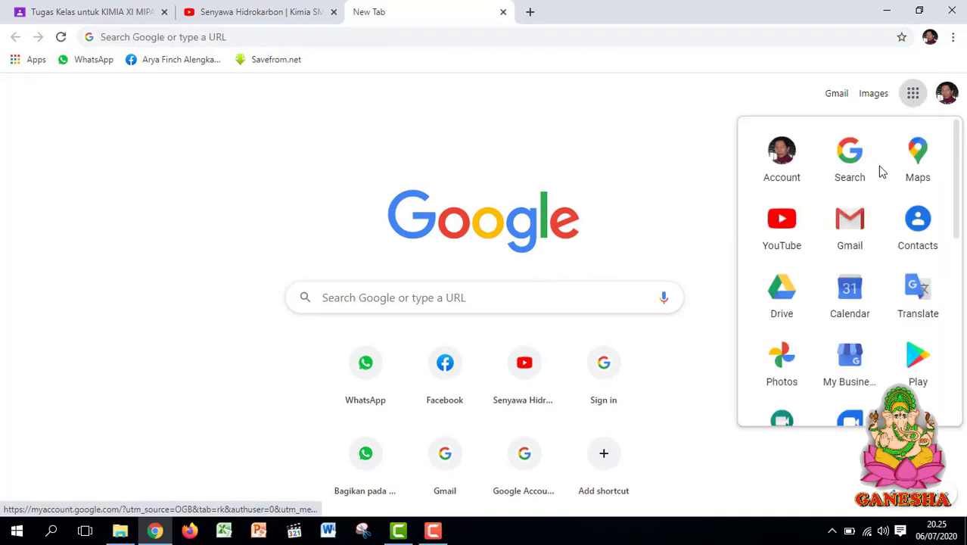
left_click(782, 287)
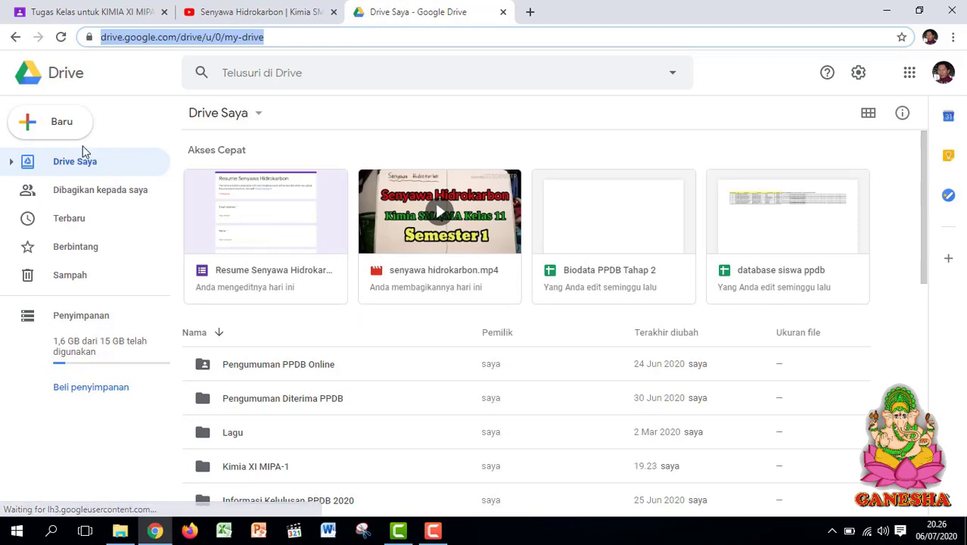
- Create a folder named "Materi Senyawa hidrokarbon" in My Drive
left_click(63, 125)
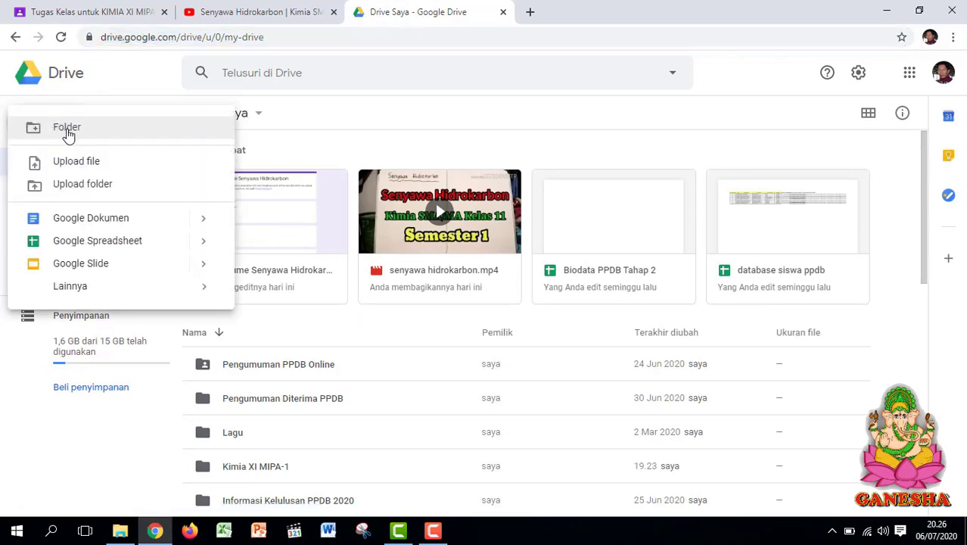
left_click(68, 130)
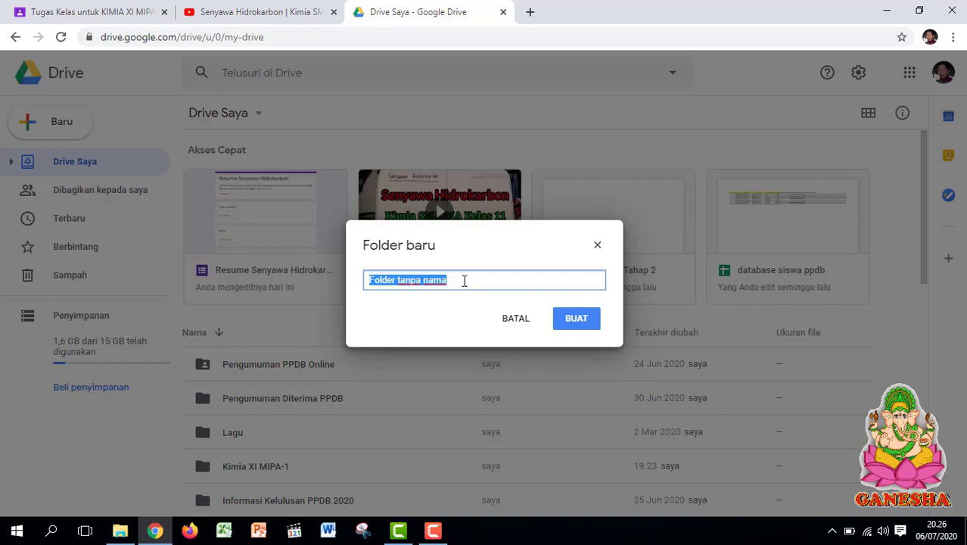
type("Materi")
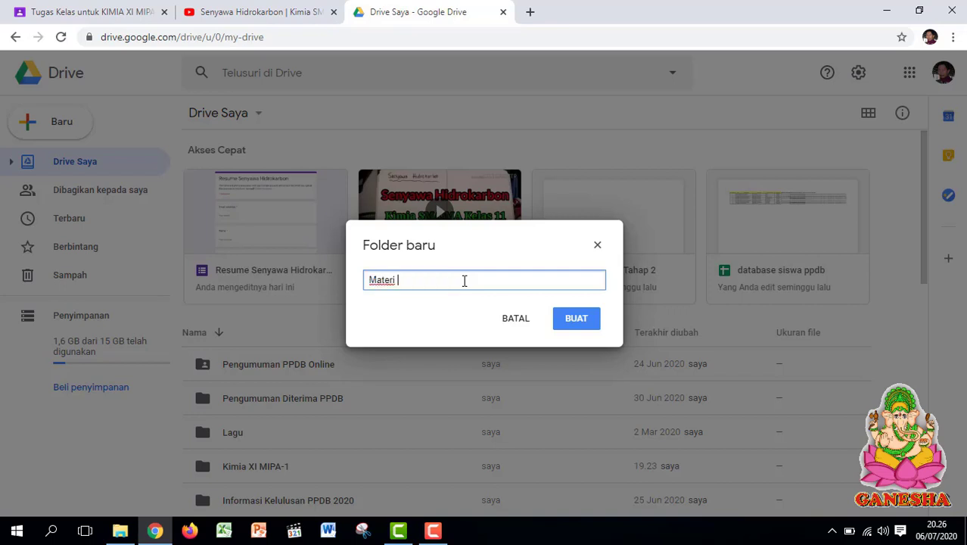
type(" Senyawa hidrokarbon")
left_click(591, 325)
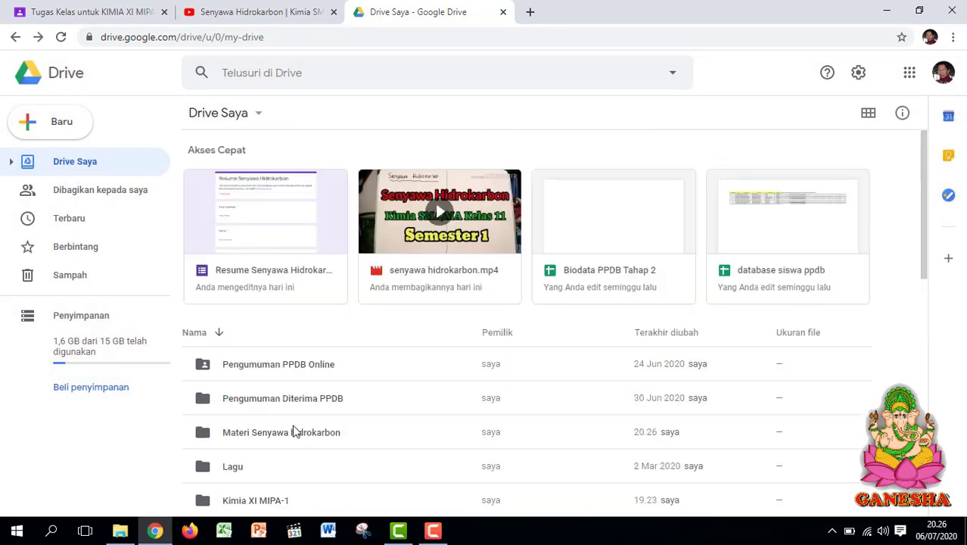
- Open the "Materi Senyawa hidrokarbon" folder and create a new Google Form inside it
left_click(296, 433)
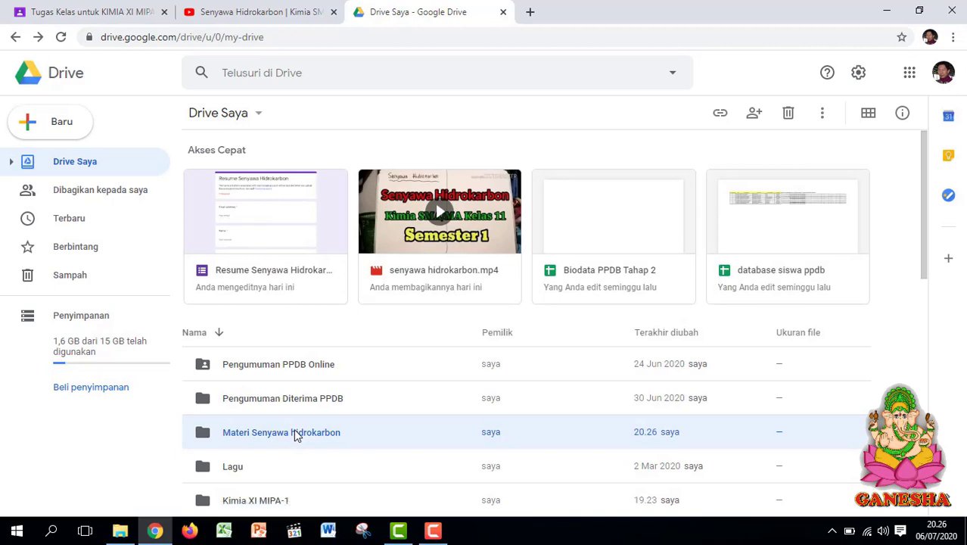
double_click(296, 432)
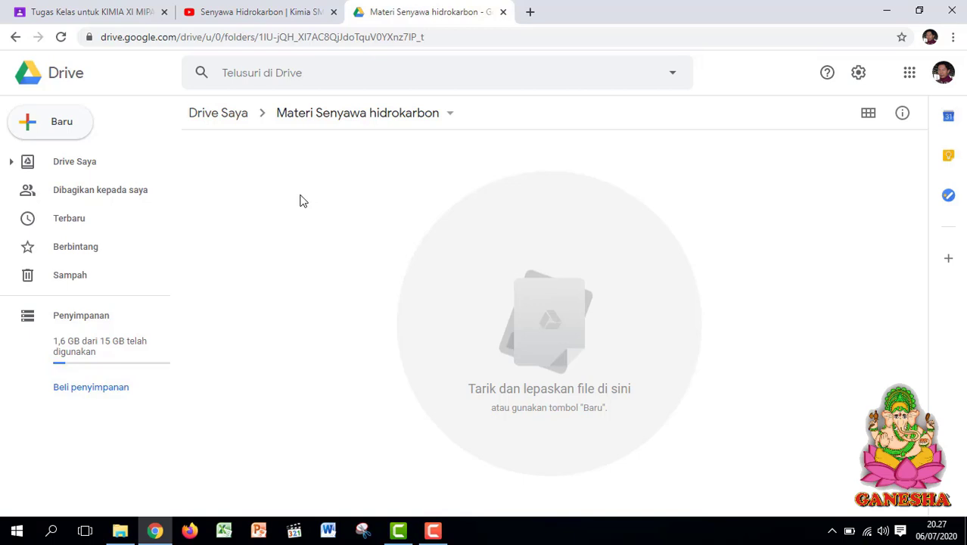
left_click(62, 127)
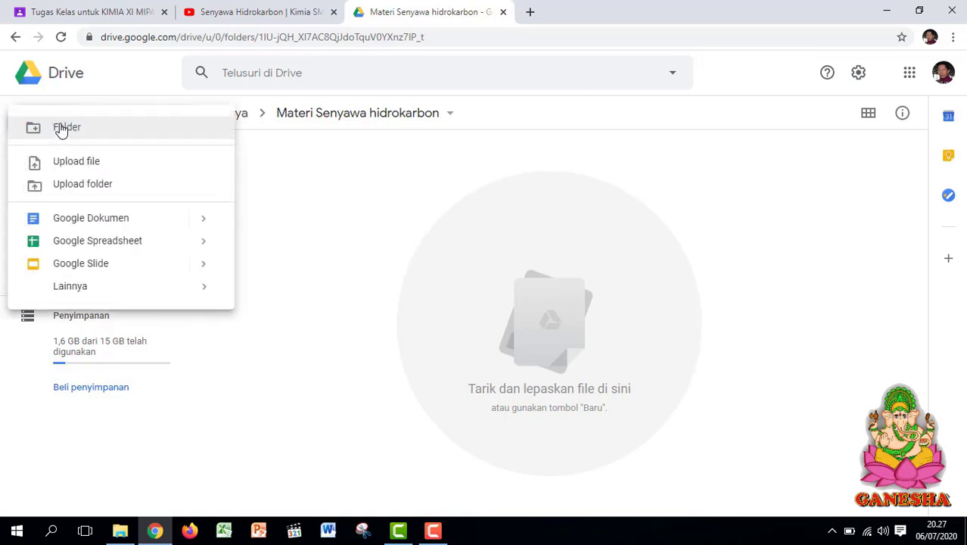
mouse_move(145, 291)
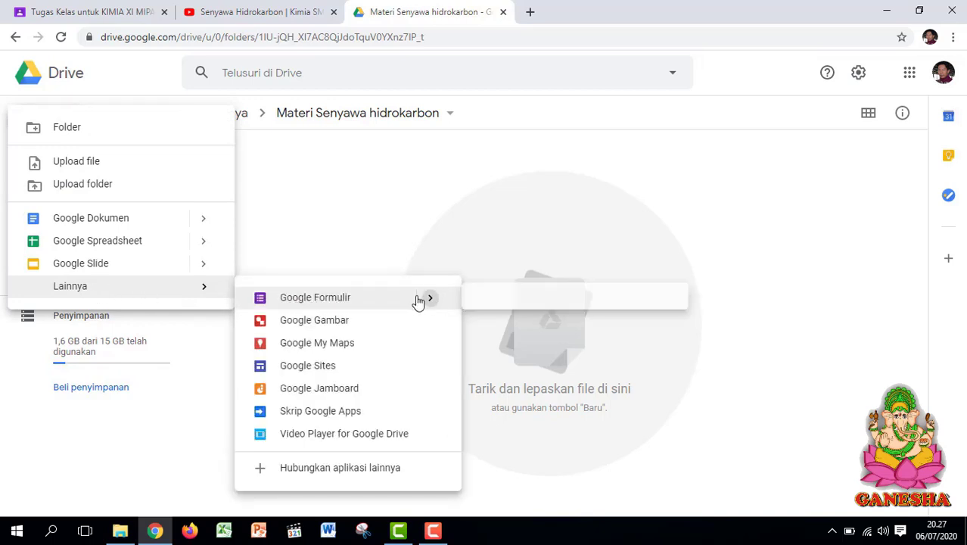
mouse_move(433, 299)
left_click(521, 314)
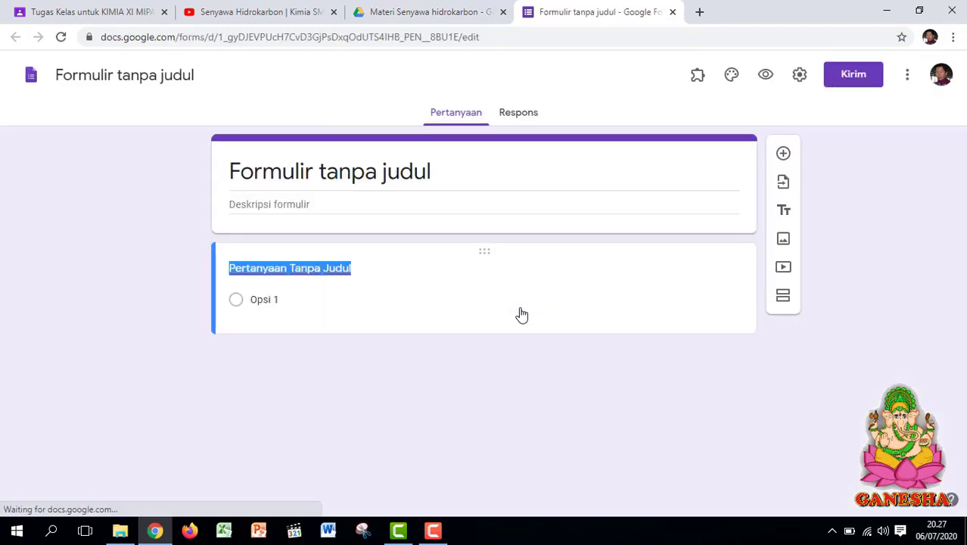
- Title the form "Tugas Senyawa Hidrokarbon" and give the form file the same name
left_click(339, 176)
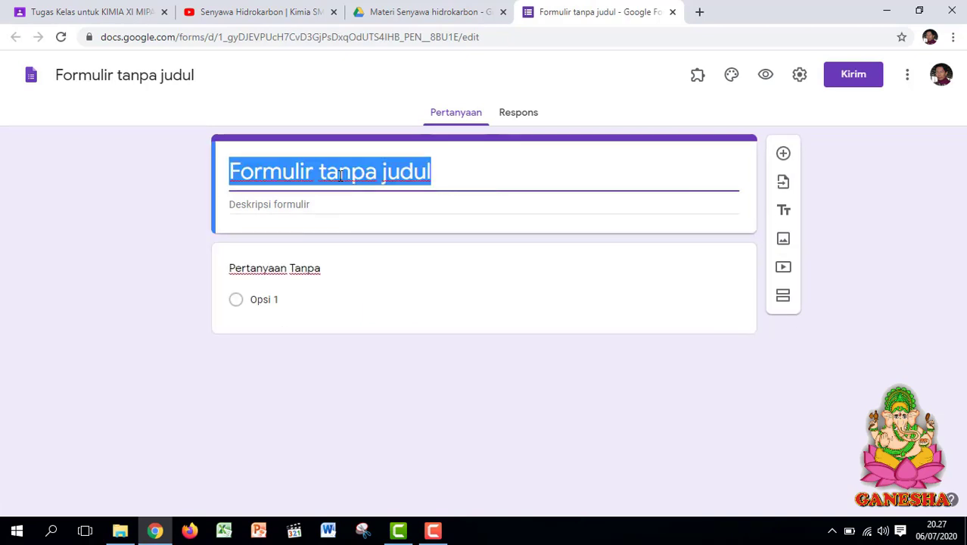
type("Tugas")
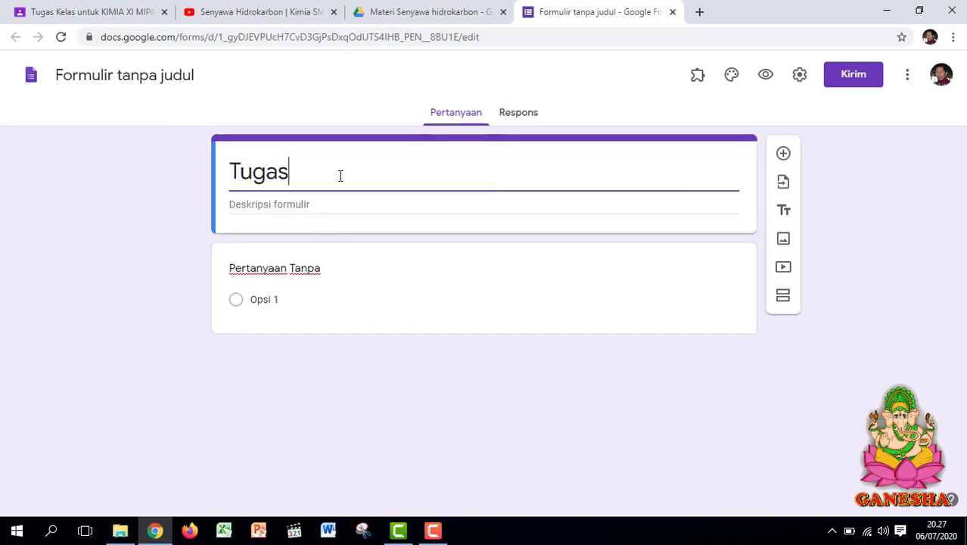
type(" Senyawa ")
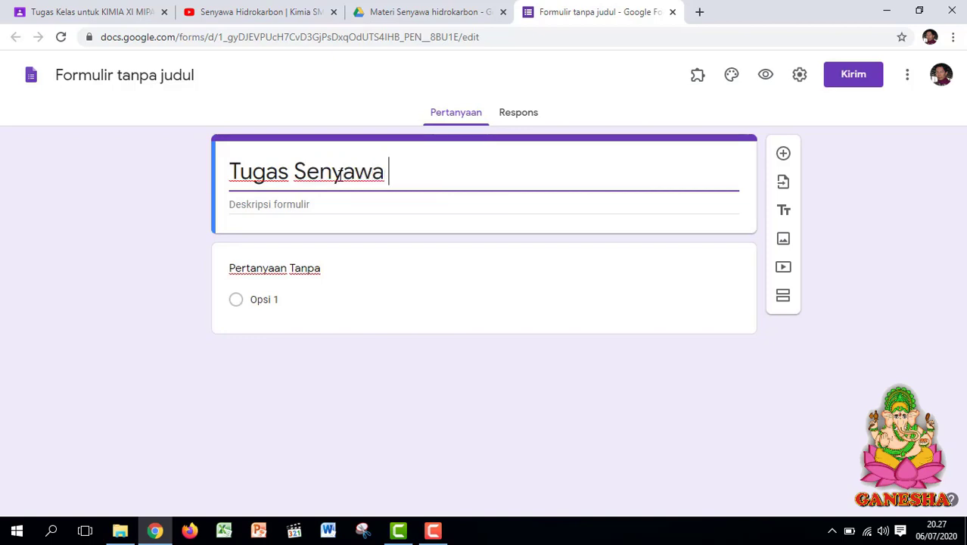
type("Hidrokarbon")
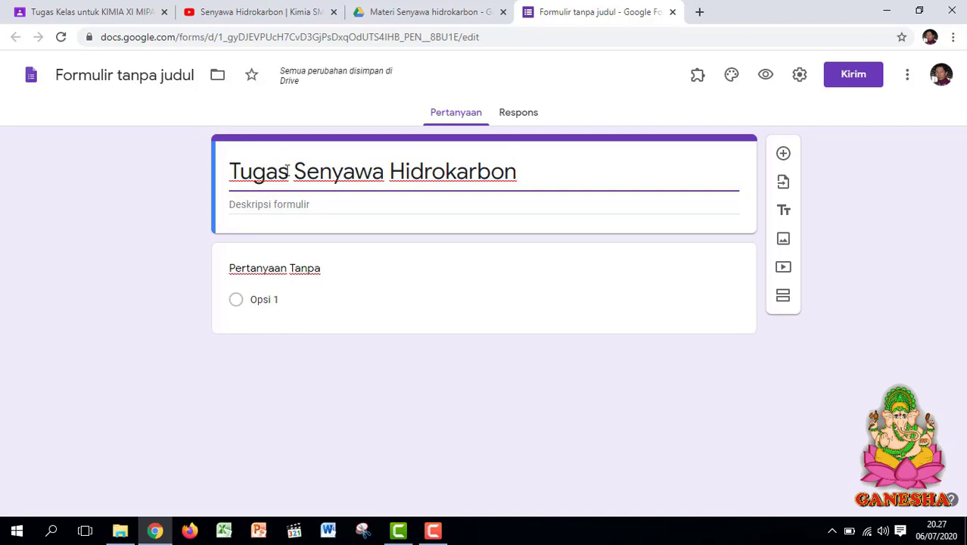
left_click_drag(233, 172, 574, 183)
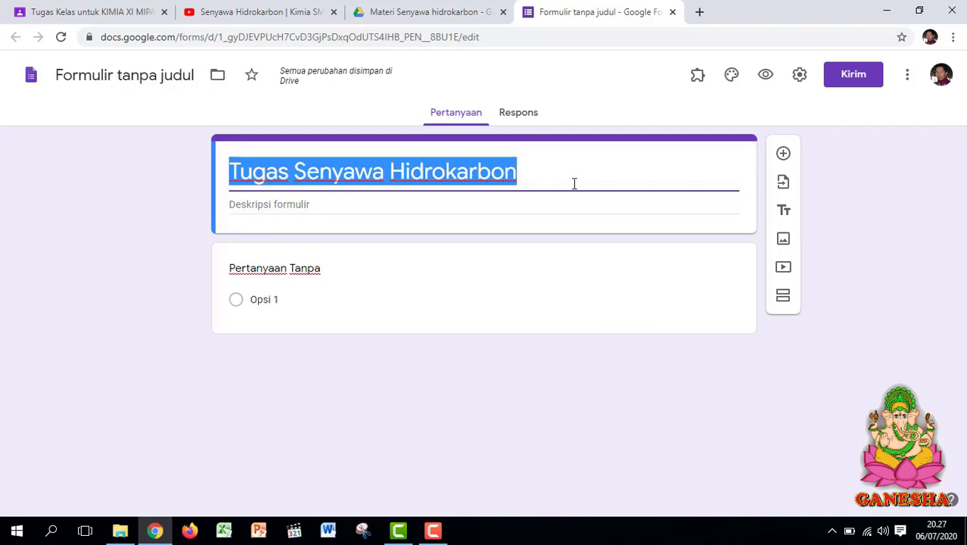
left_click(154, 75)
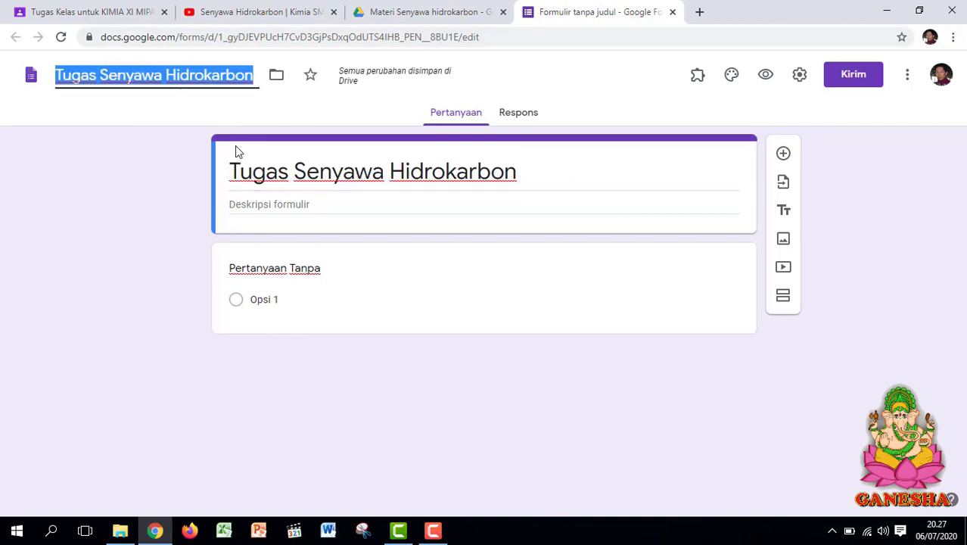
triple_click(301, 176)
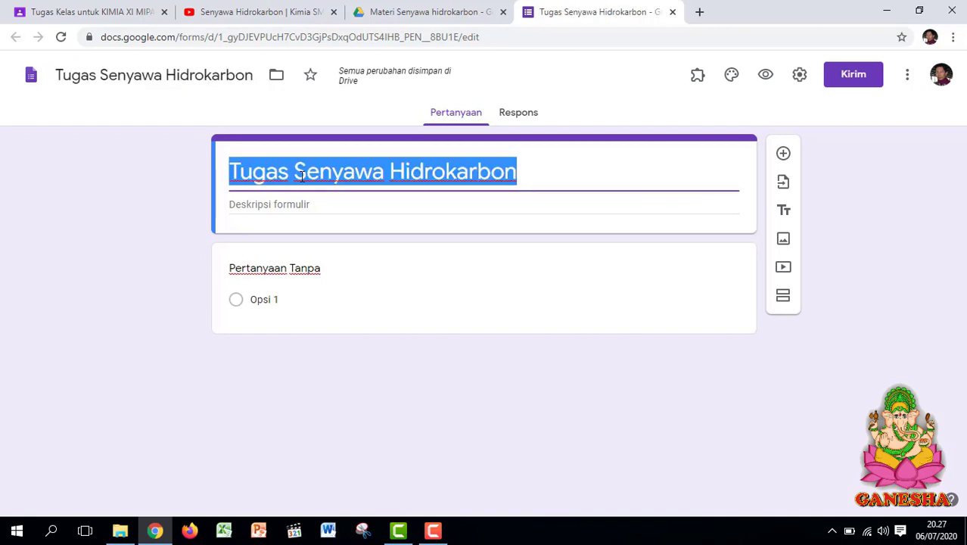
- Turn the first question into a required short-answer question titled "Nama"
left_click(292, 270)
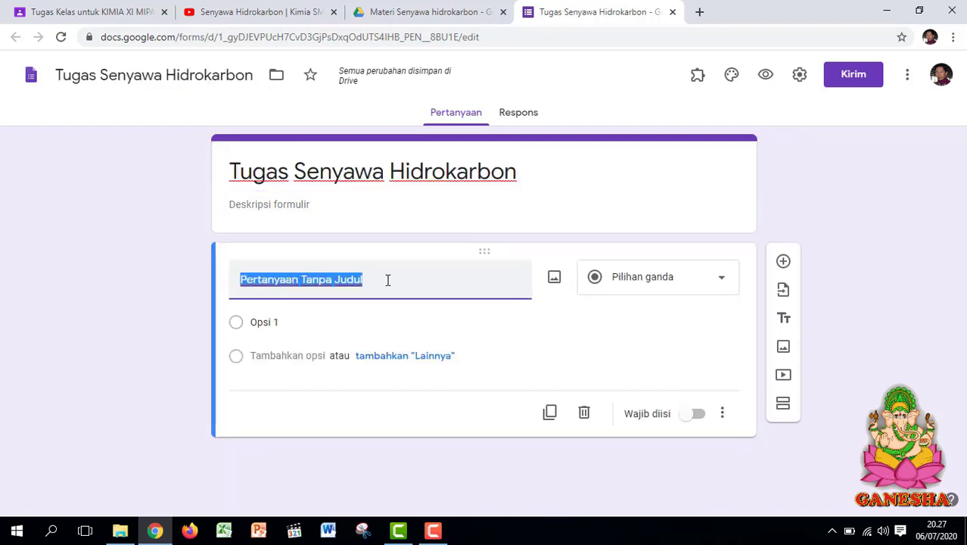
type("Nama")
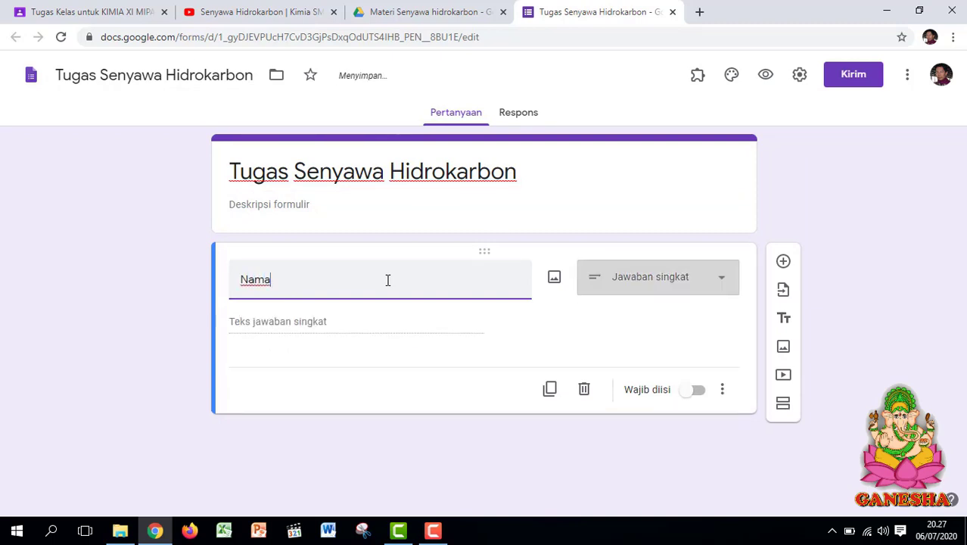
left_click(697, 391)
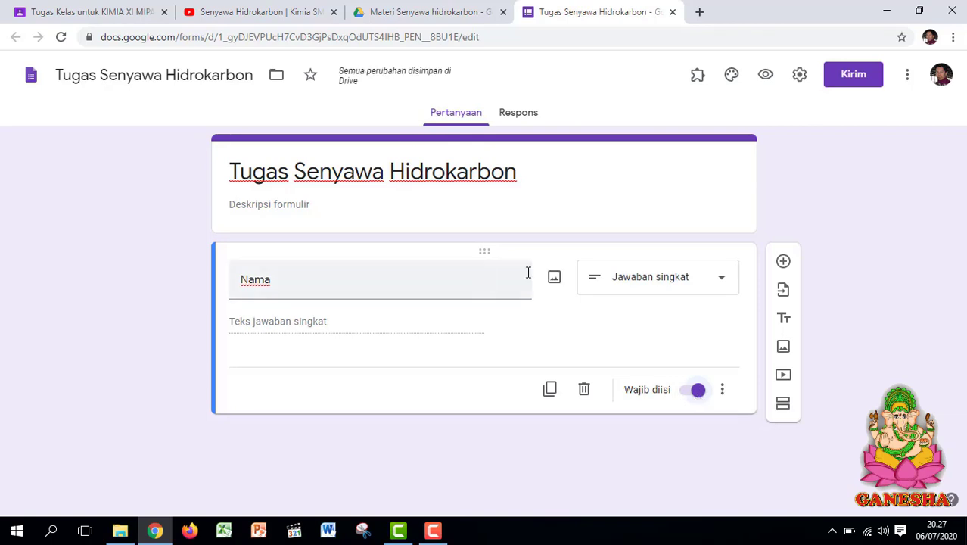
- Add a second question titled "Kelas" and set its answer type to Drop-down
left_click(783, 261)
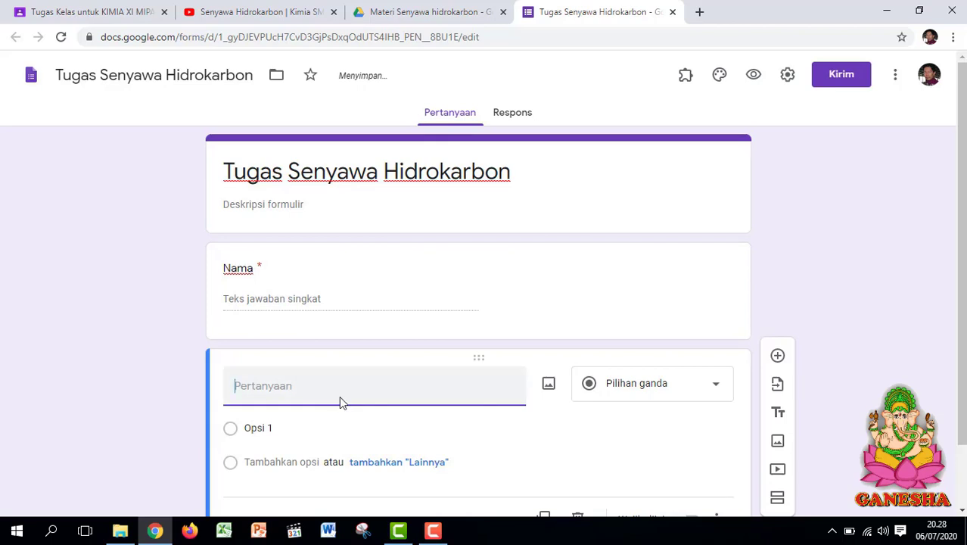
type("Kelas")
scroll(339, 396, "down", 1)
left_click(707, 317)
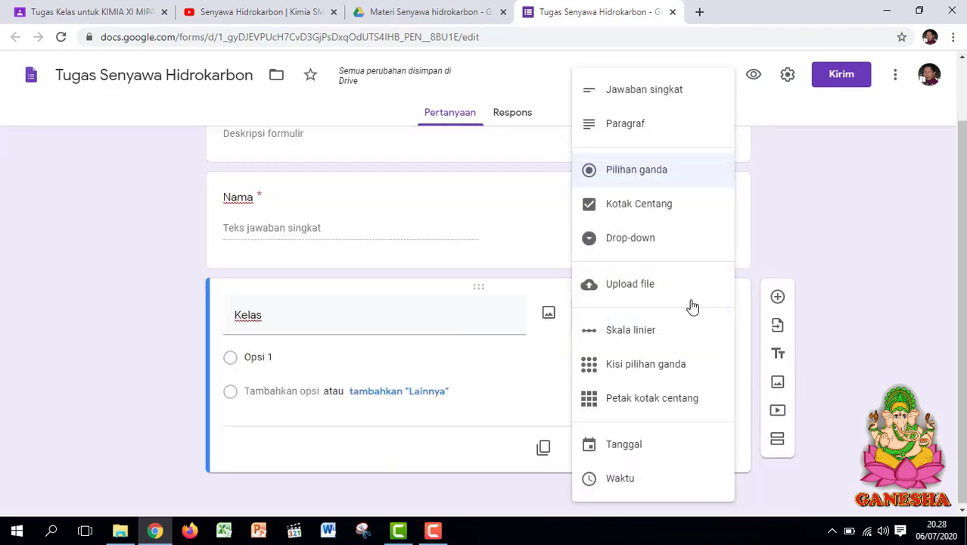
left_click(644, 248)
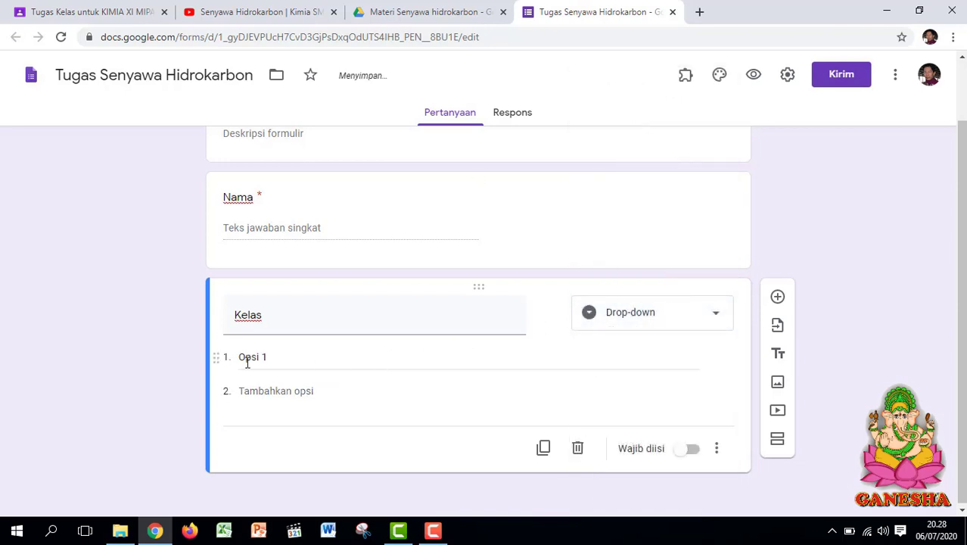
- Enter the drop-down options "Kelas XI MIPA-1", "Kelas XI MIPA-2" and "Kelas XI MIPA-3" for the Kelas question
left_click(351, 360)
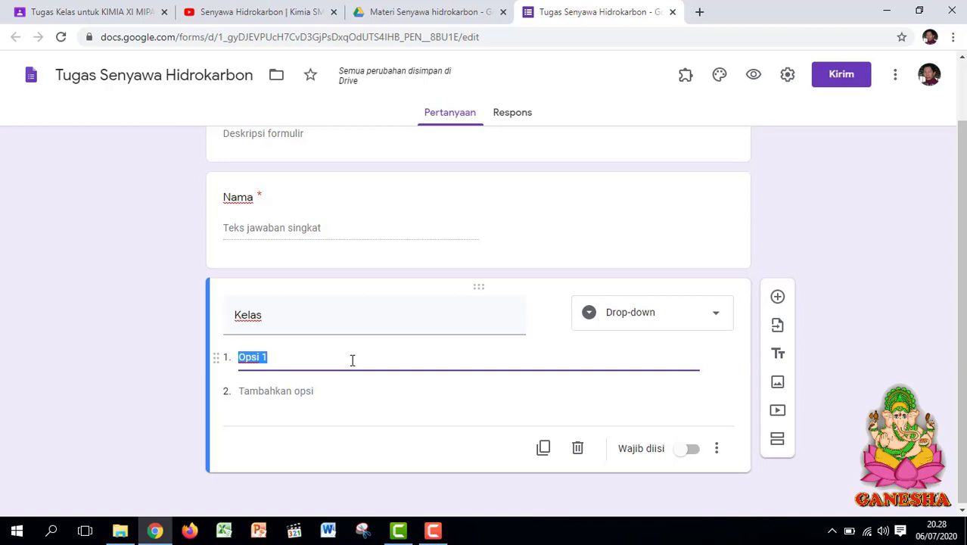
type("Kelas XI MIPA-1")
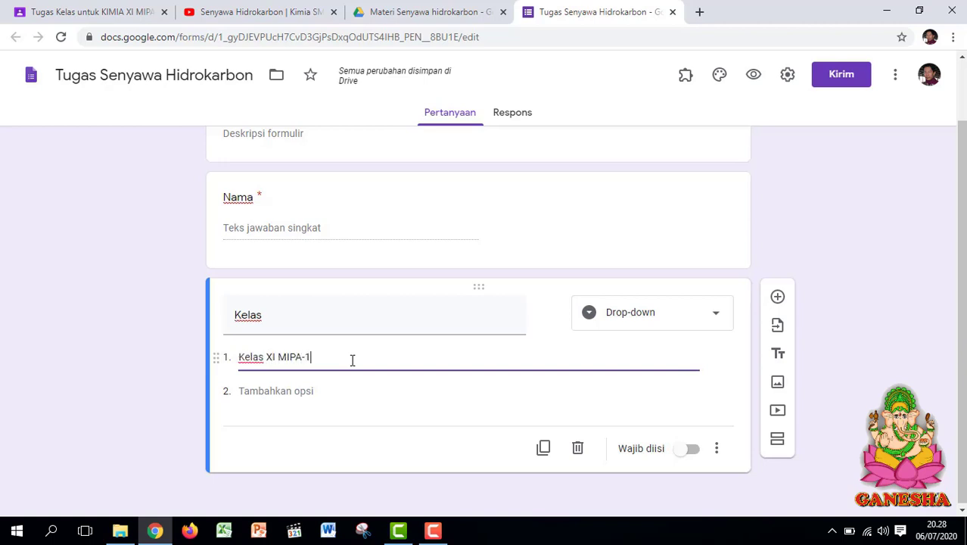
key("Return")
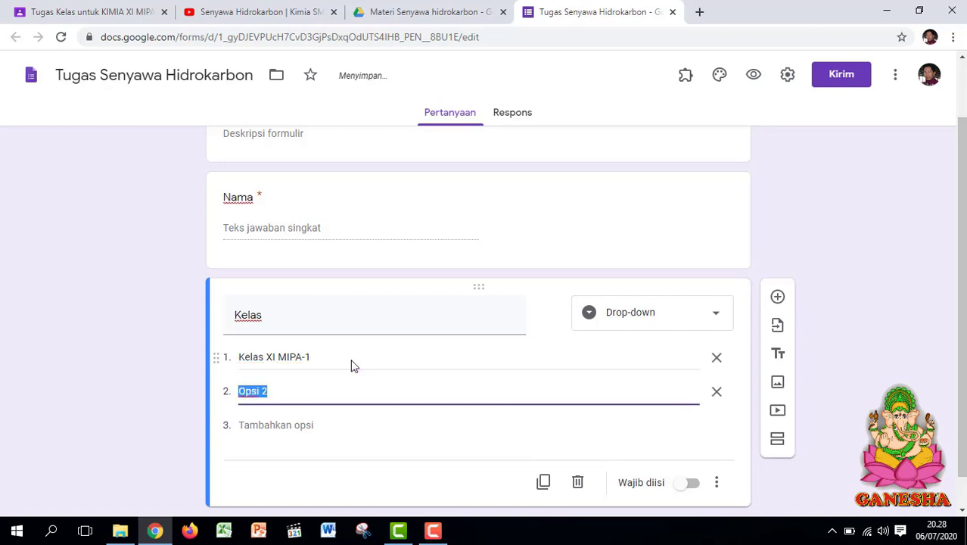
type("Kelas X")
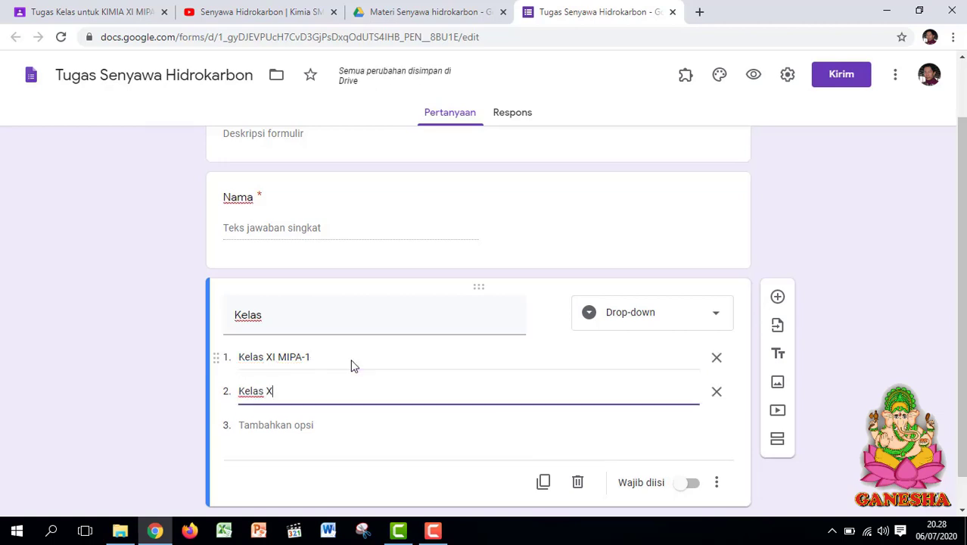
type("I MIPA-2")
key("Return")
type("K")
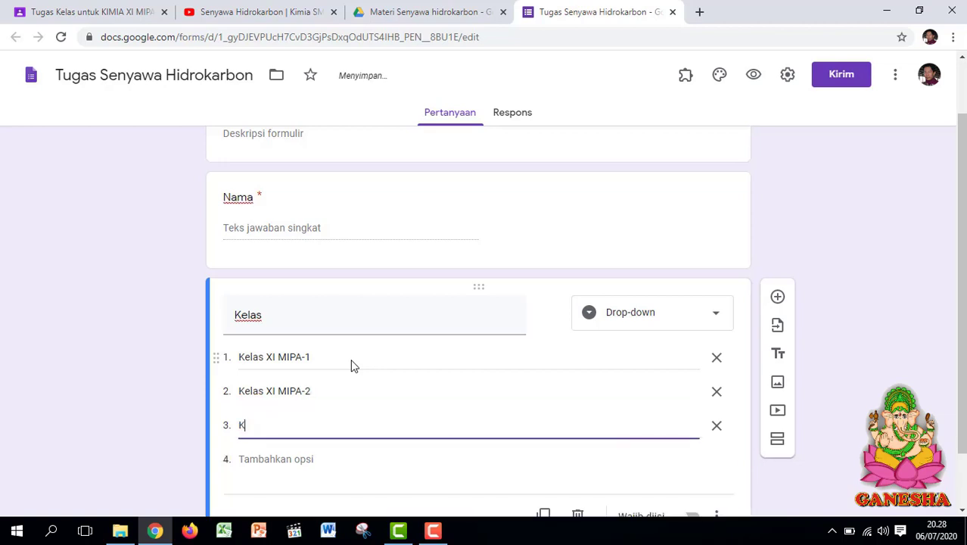
type("elas XI ")
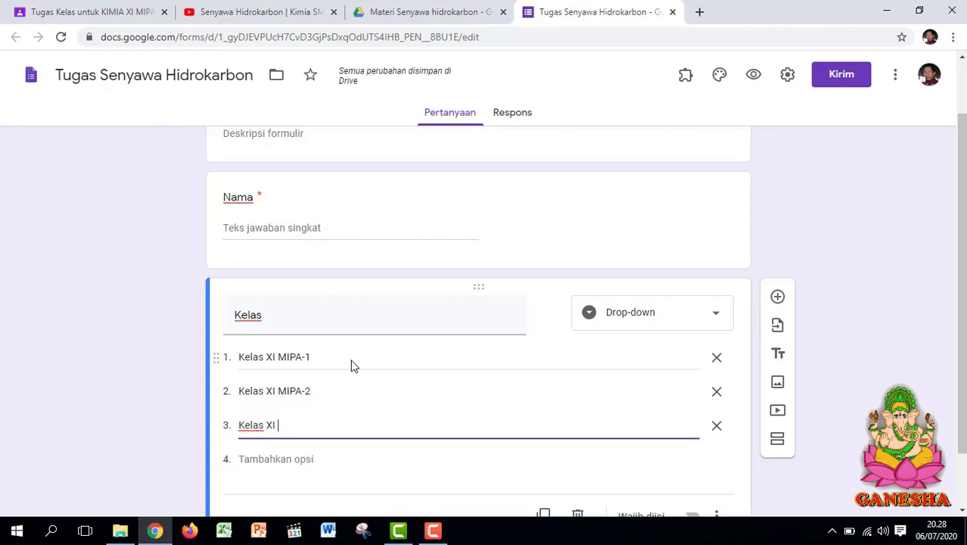
type("MIPA-3")
key("Return")
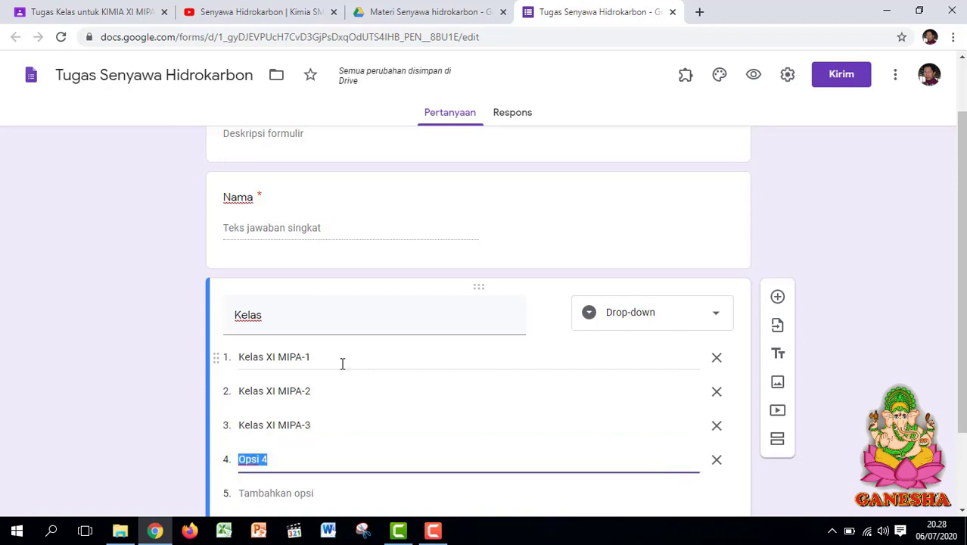
- Preview the form, check the Nama field and the list of Kelas choices, and close the preview
left_click(753, 76)
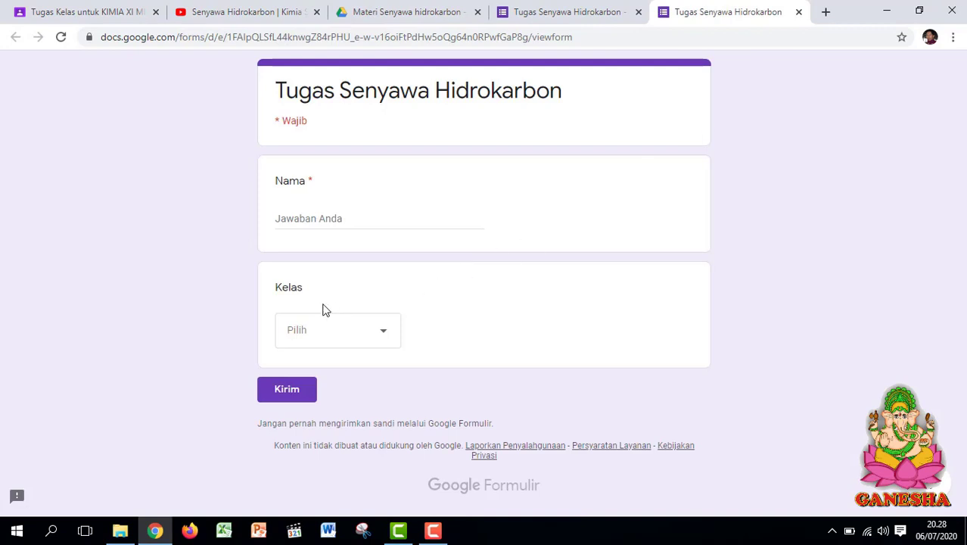
left_click(326, 218)
left_click(383, 338)
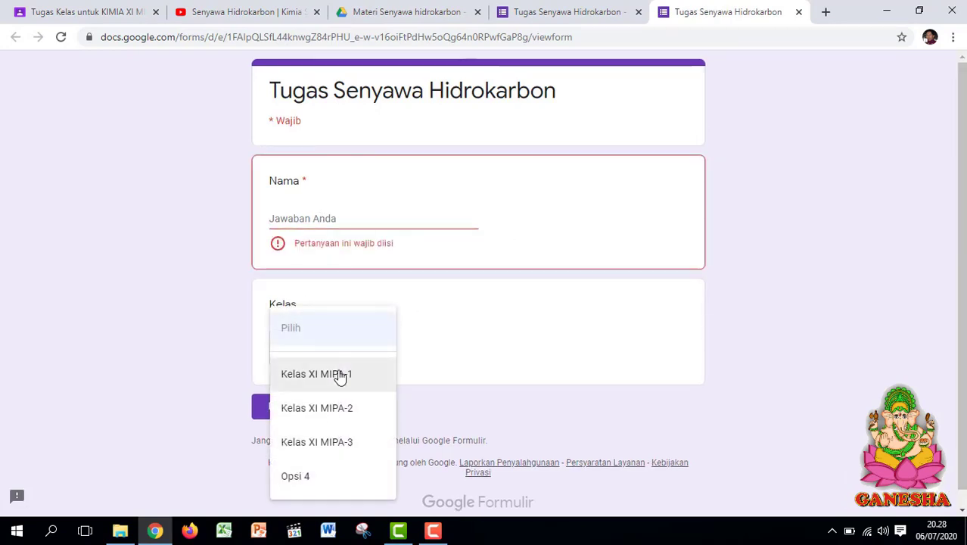
left_click(256, 331)
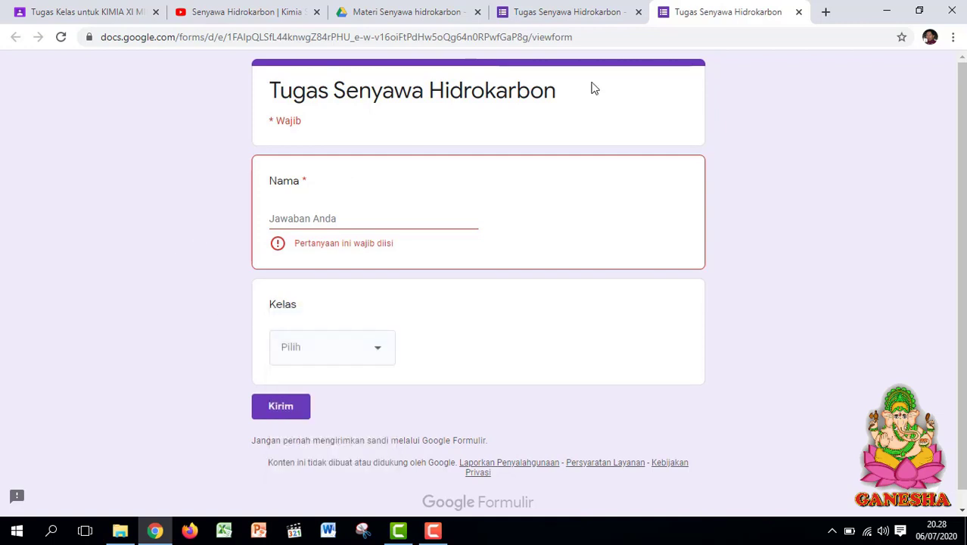
left_click(799, 11)
- Make the Kelas question required and add a new question titled "Upload Hasil Tugas" below it
scroll(550, 239, "down", 2)
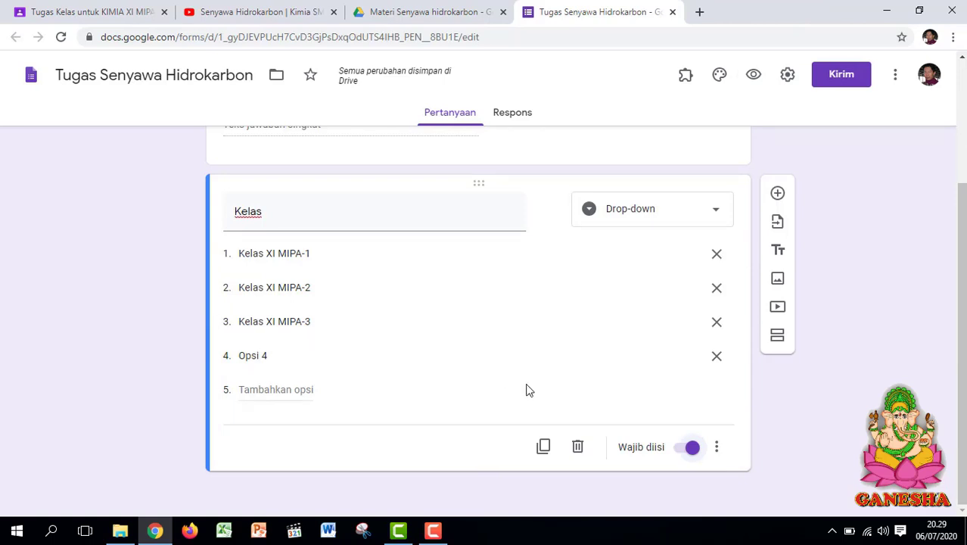
left_click(777, 193)
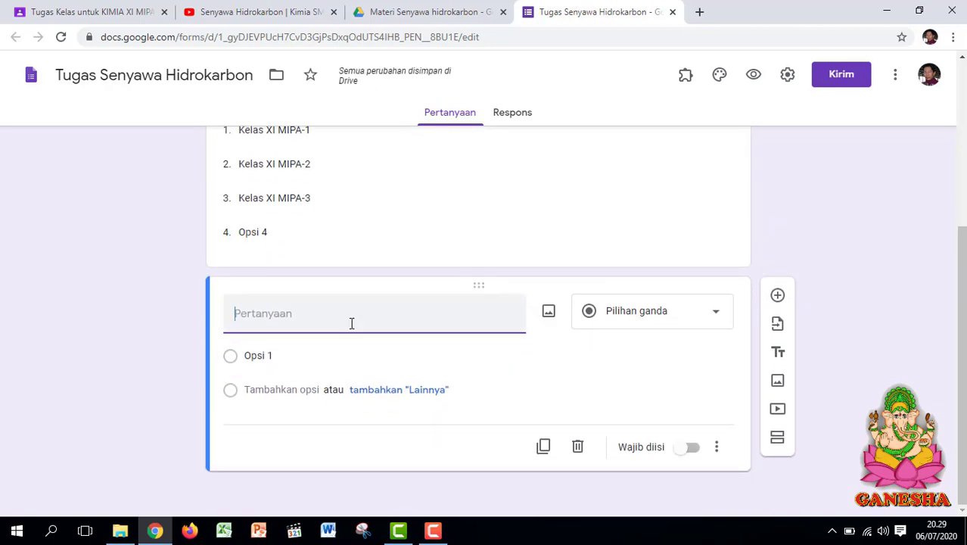
type("Up")
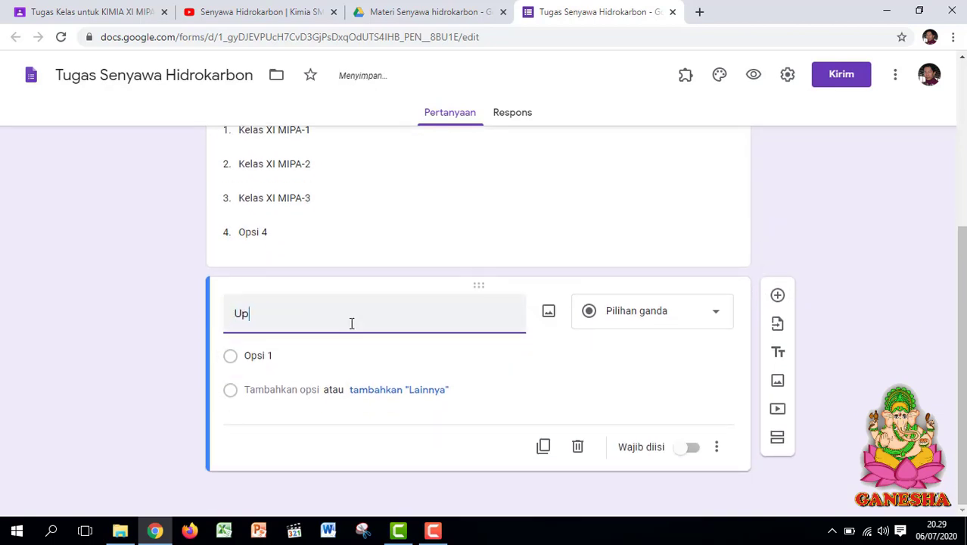
type("load HAsil Tugas")
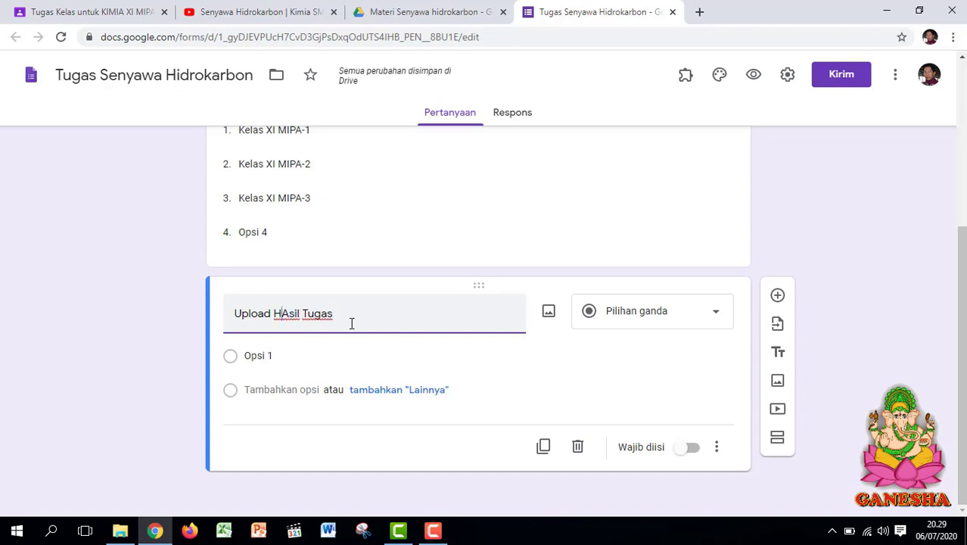
key("Delete")
type("a")
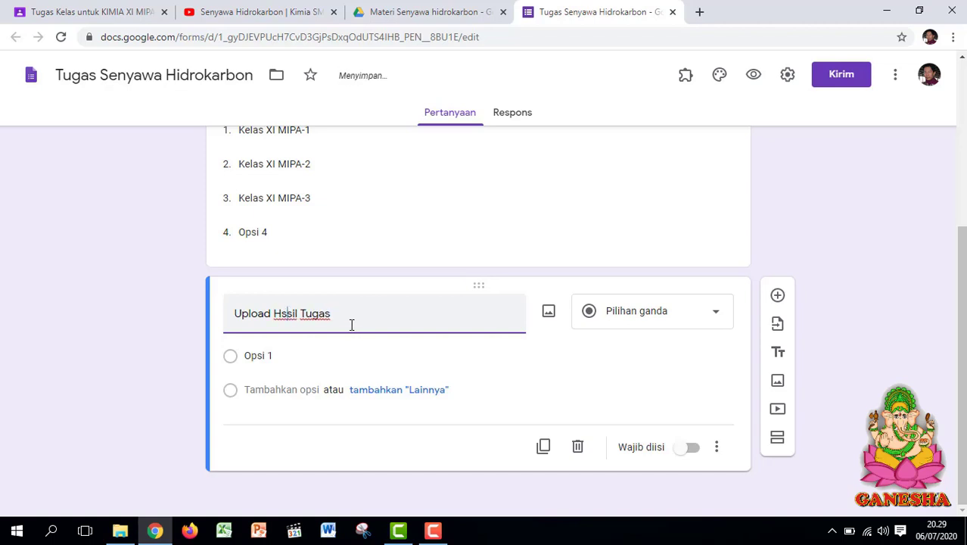
key("Delete")
type("a")
- Change the "Upload Hasil Tugas" question to the Upload file type and allow respondents to upload files to Drive
left_click(712, 315)
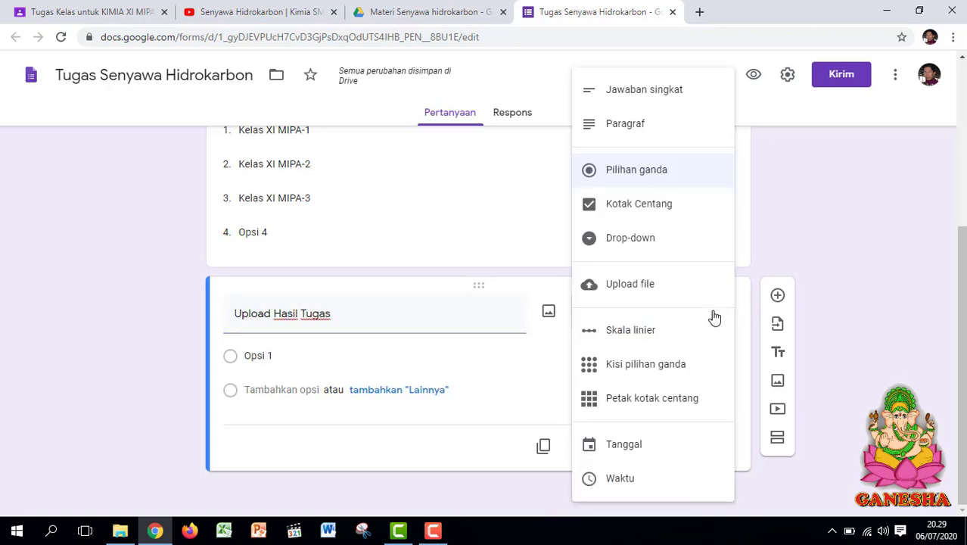
left_click(654, 285)
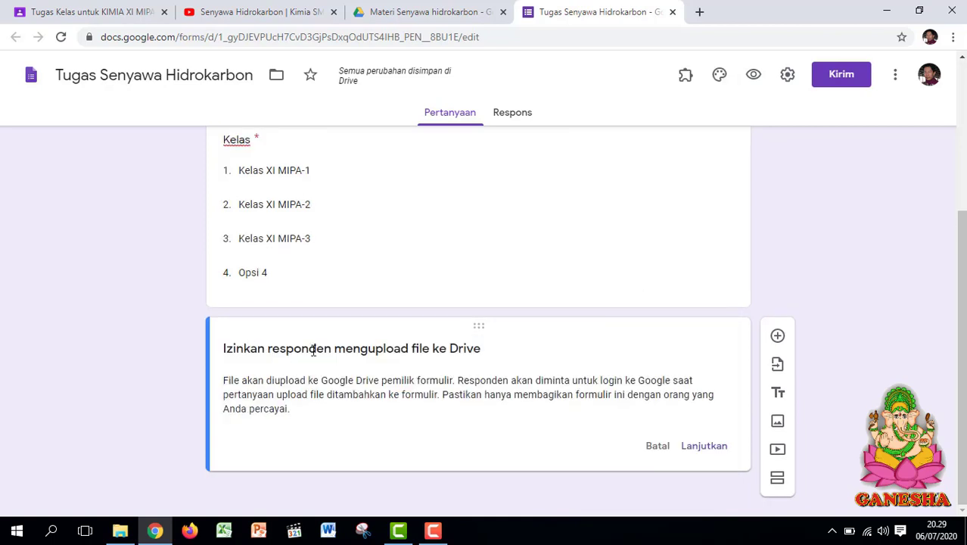
left_click(703, 448)
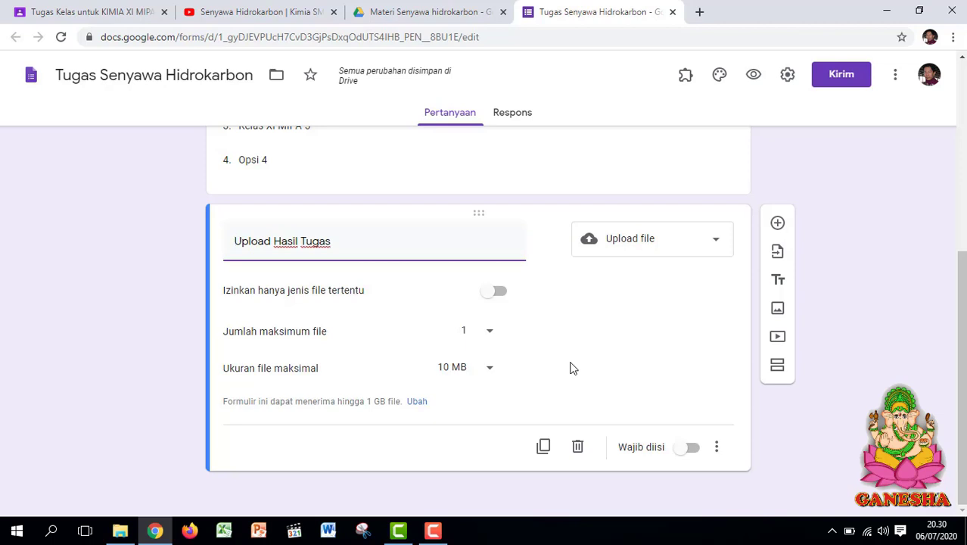
- Limit the uploaded file size to 1 MB, make the upload question required, and look over the whole form
left_click(491, 368)
left_click(453, 340)
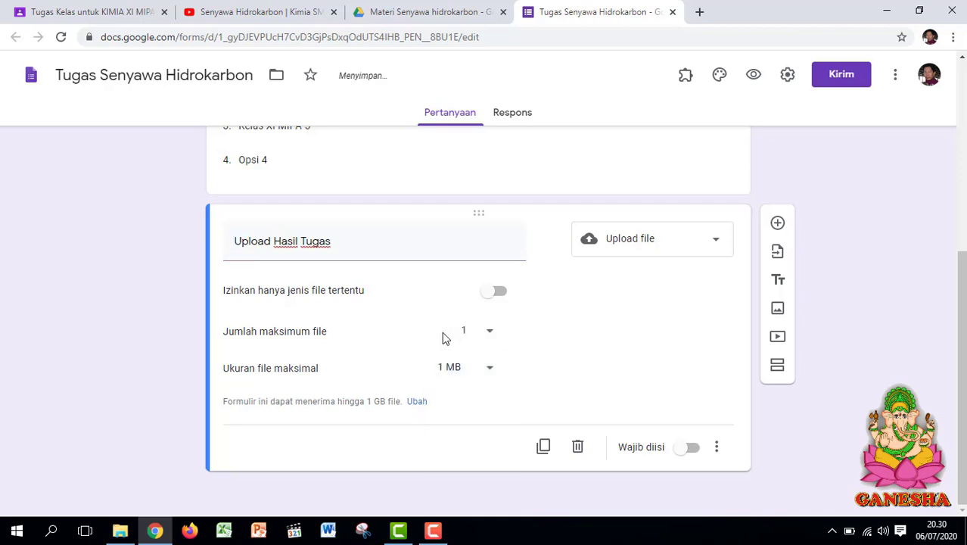
left_click(690, 449)
scroll(658, 417, "up", 4)
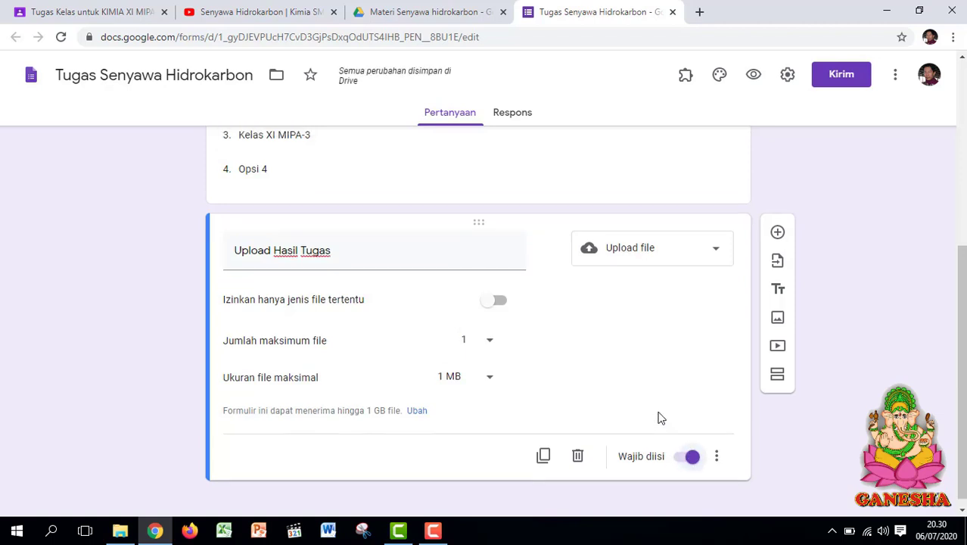
scroll(660, 419, "down", 2)
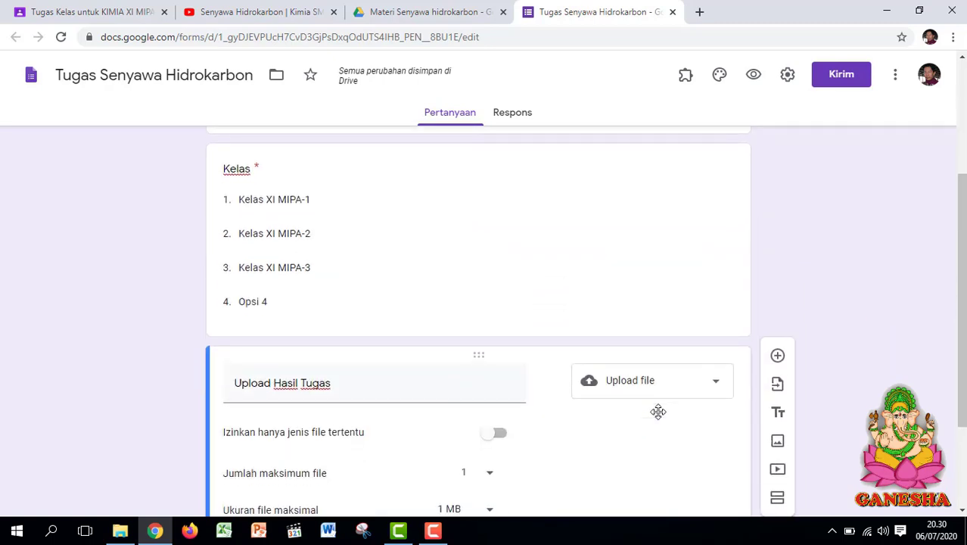
scroll(658, 412, "down", 2)
scroll(658, 416, "up", 5)
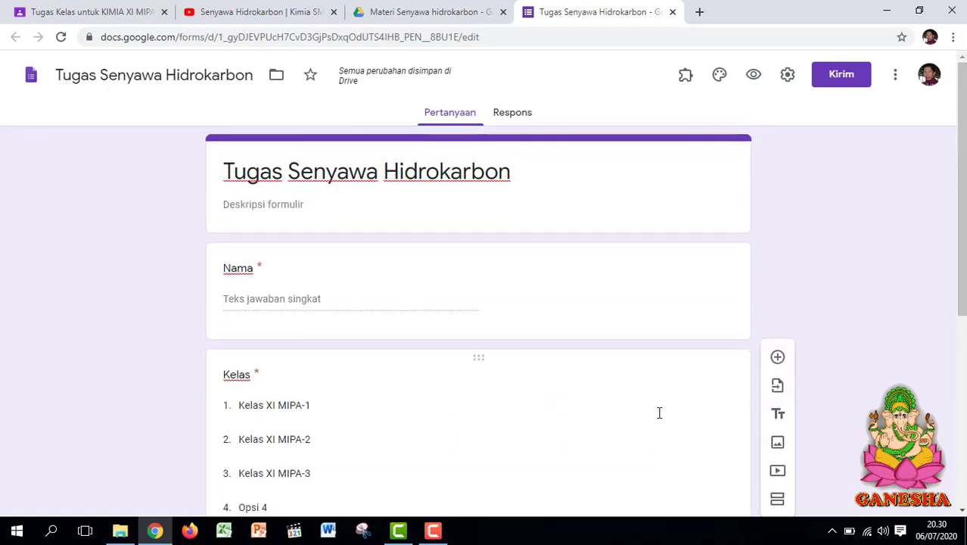
- Generate a shortened sharing link for the form and copy it
left_click(844, 81)
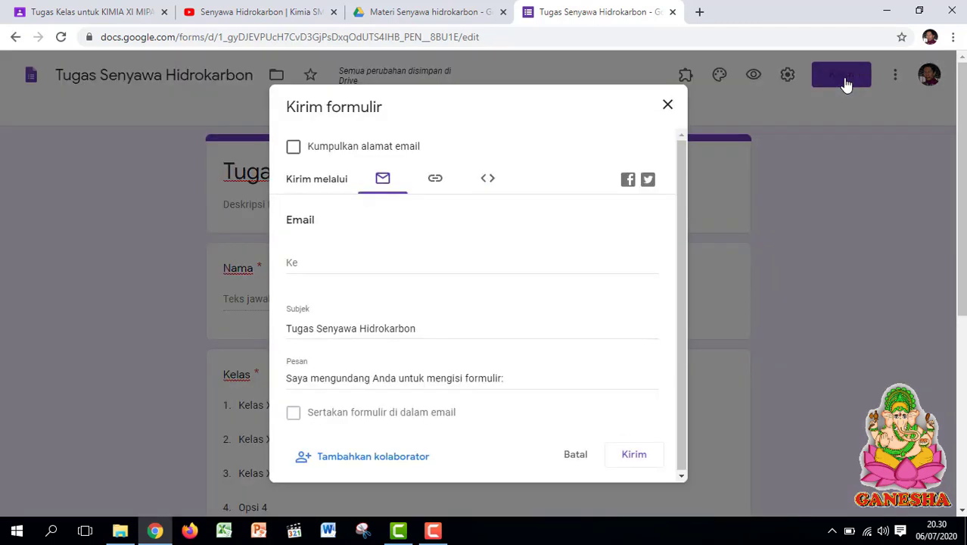
left_click(436, 180)
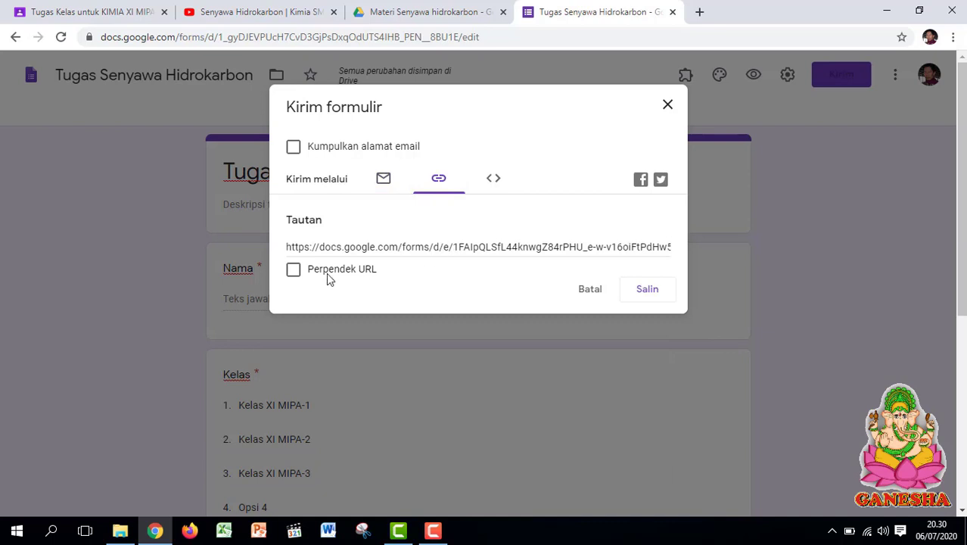
left_click(296, 273)
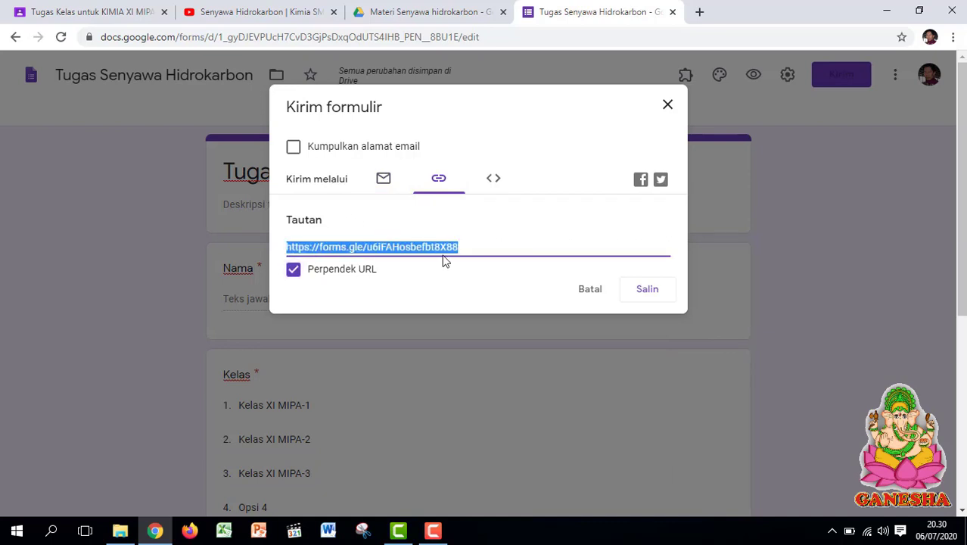
left_click(647, 289)
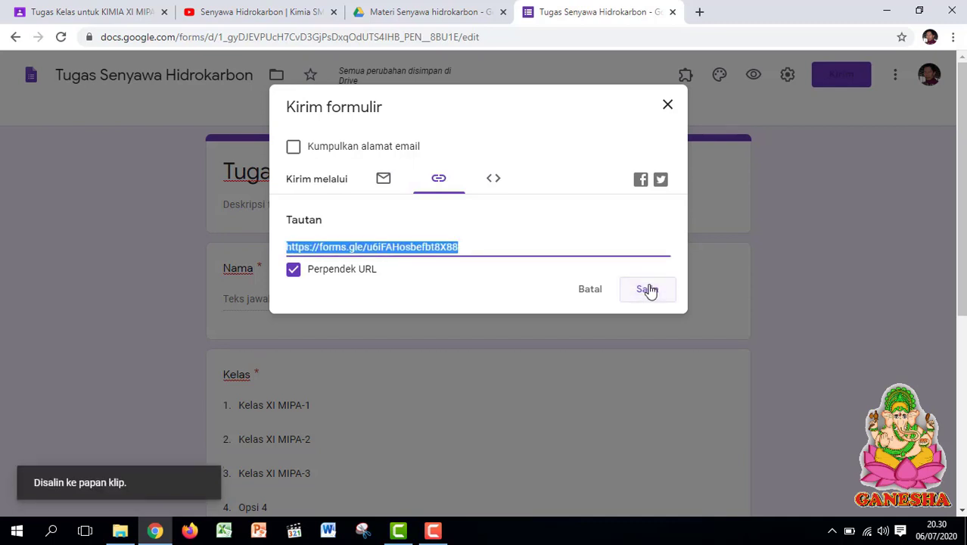
- Return to the "Tugas materi Senyawa Hidrokarbon" assignment in Google Classroom and attach the copied form link
left_click(110, 13)
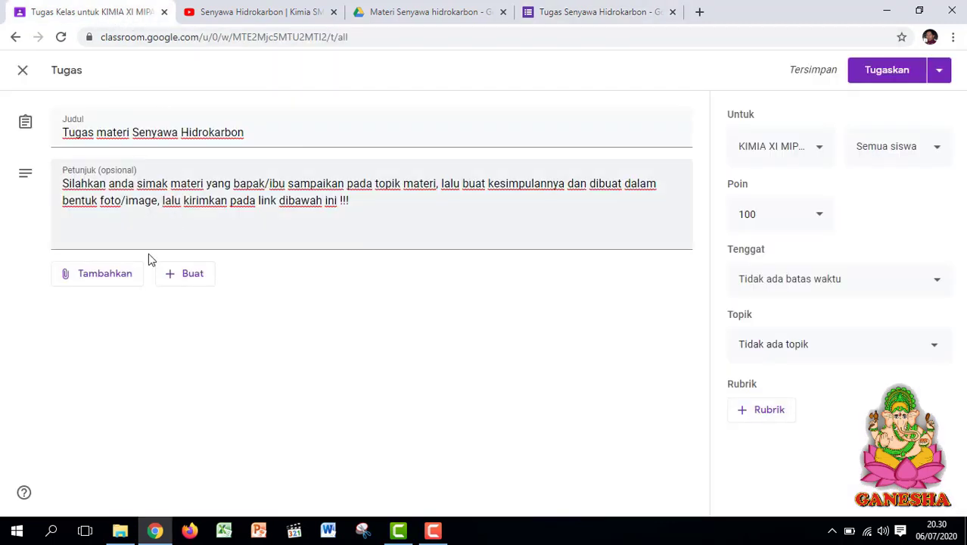
left_click(120, 280)
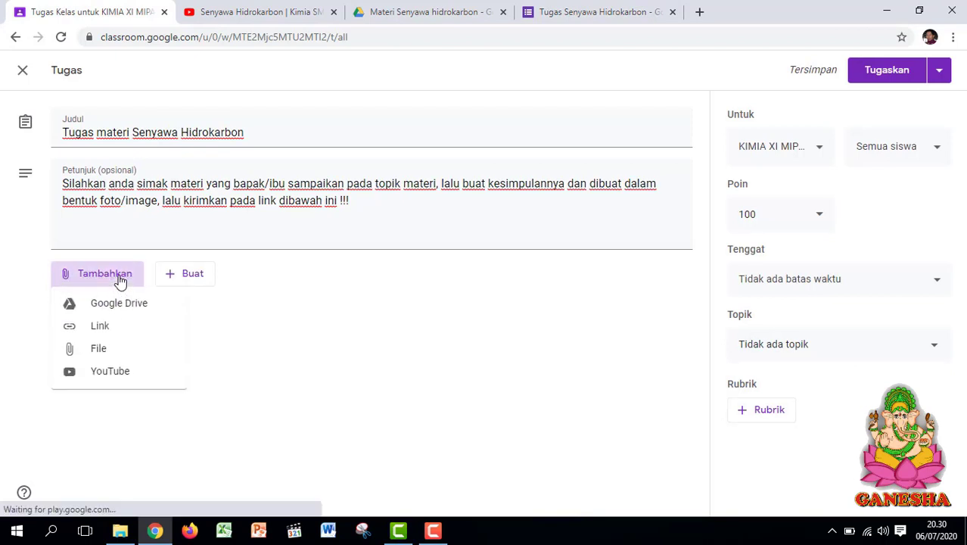
left_click(102, 332)
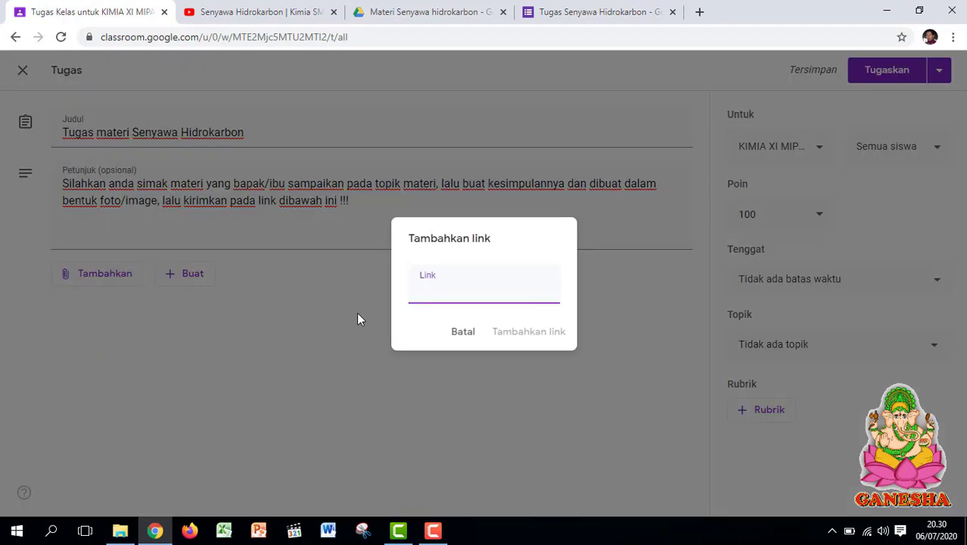
right_click(435, 290)
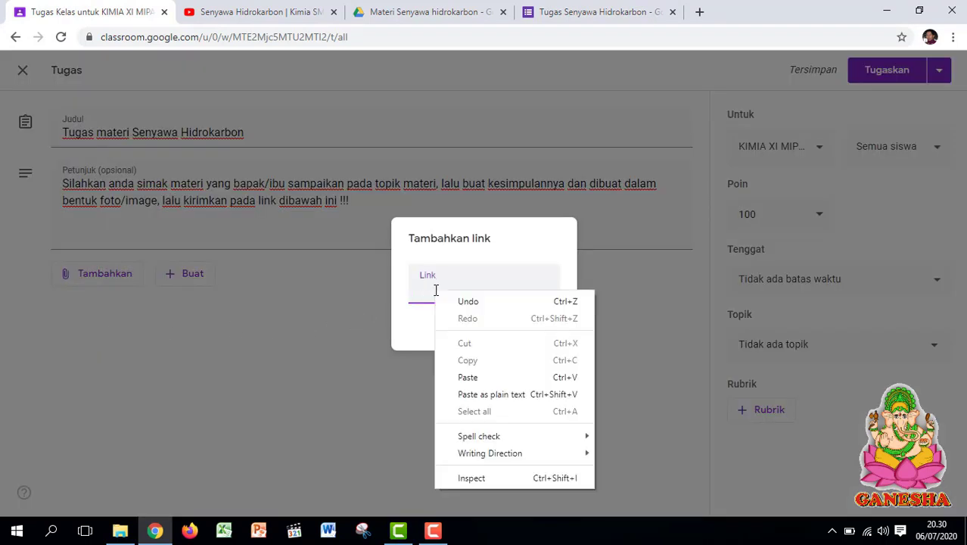
left_click(477, 377)
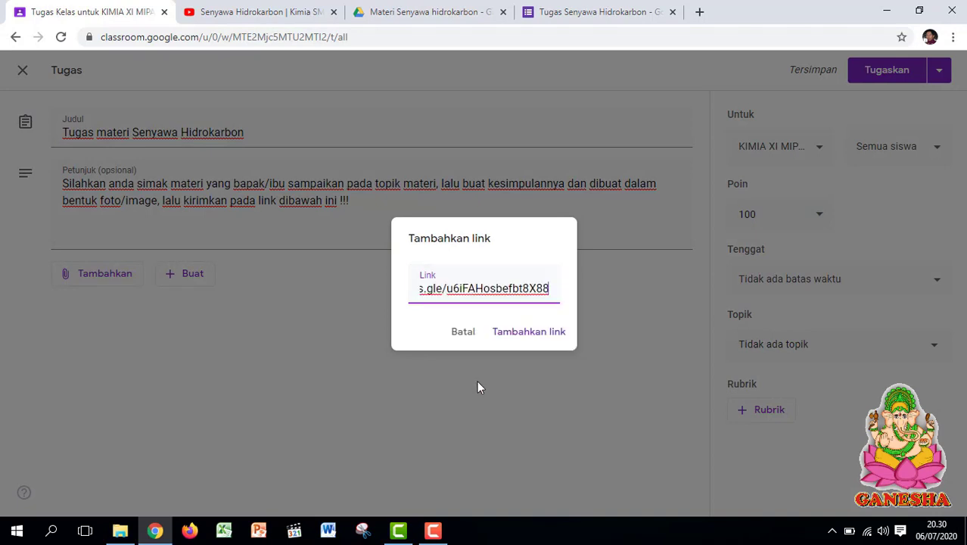
left_click(529, 333)
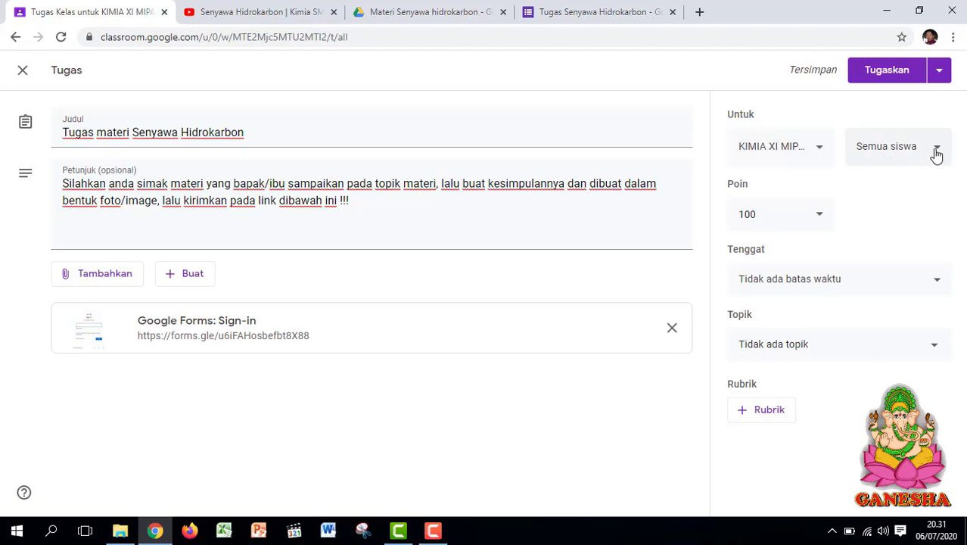
- Set the assignment's due date to 14 Jul 2020
left_click(840, 280)
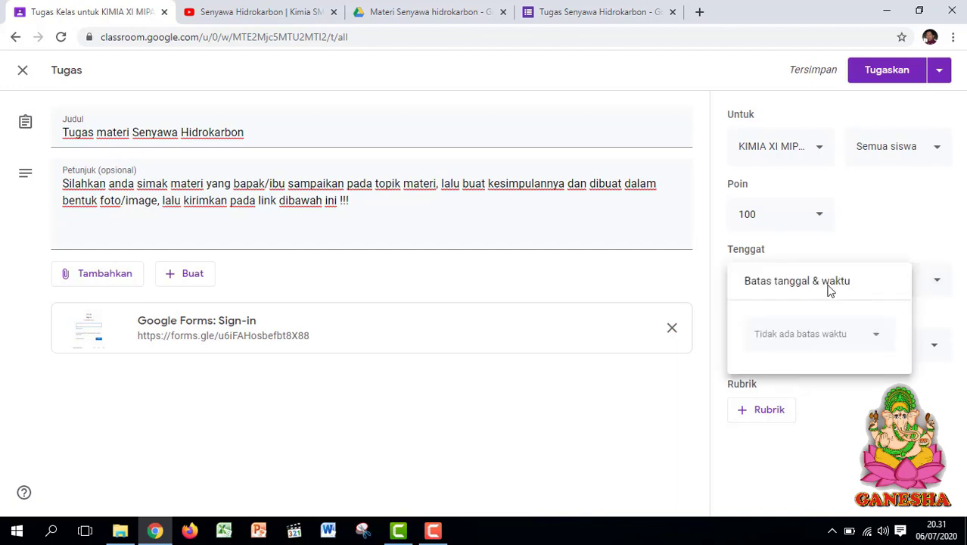
left_click(827, 337)
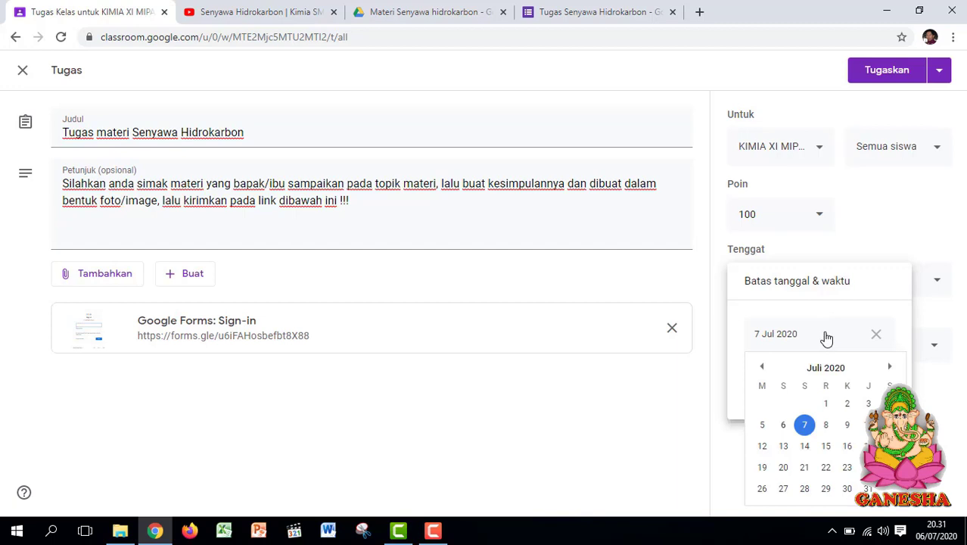
left_click(804, 446)
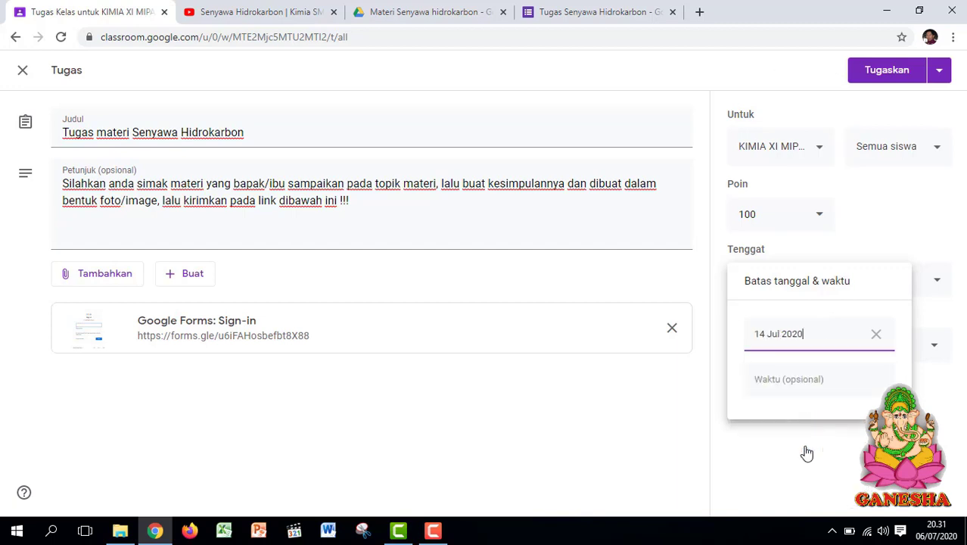
- Set the assignment's due time to 10.00 and file it under the Penugasan topic
left_click(806, 386)
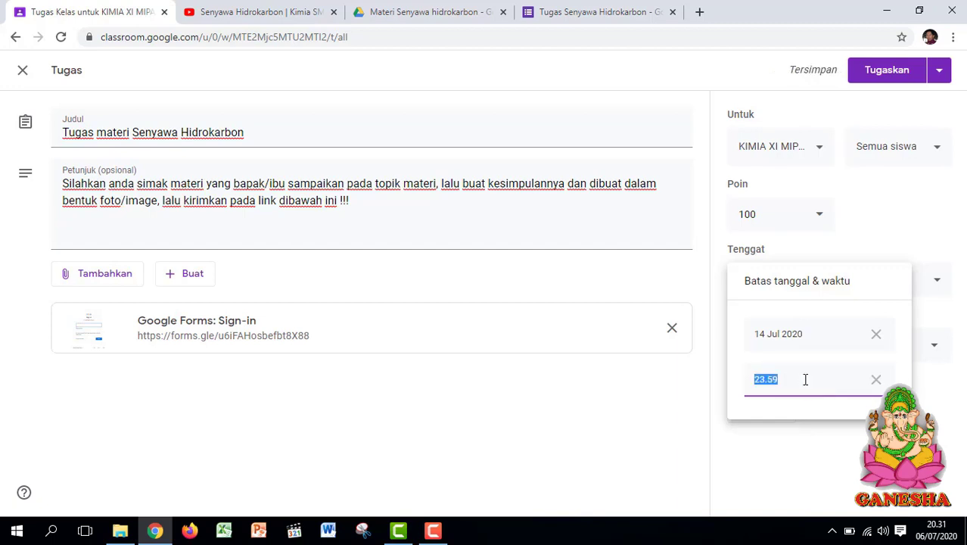
type("10.00")
left_click(804, 434)
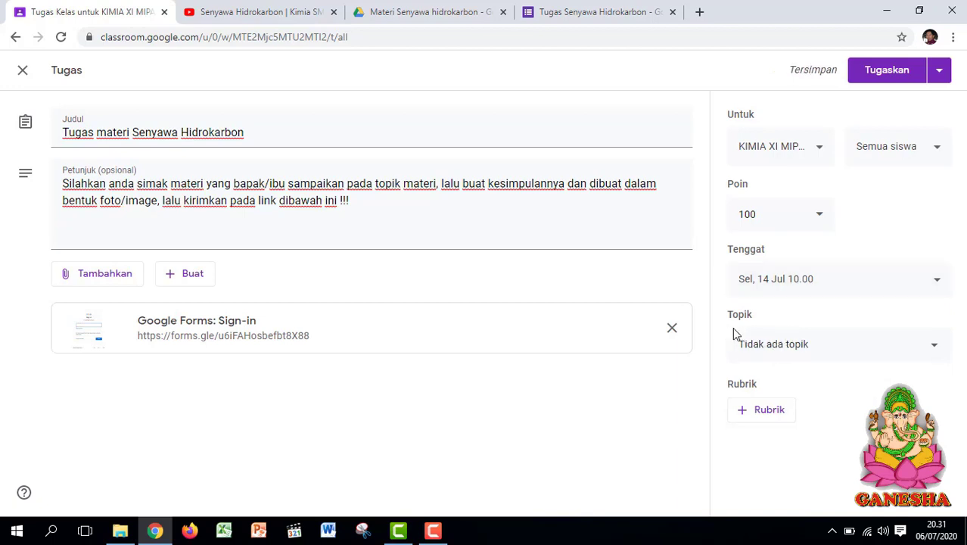
left_click(885, 352)
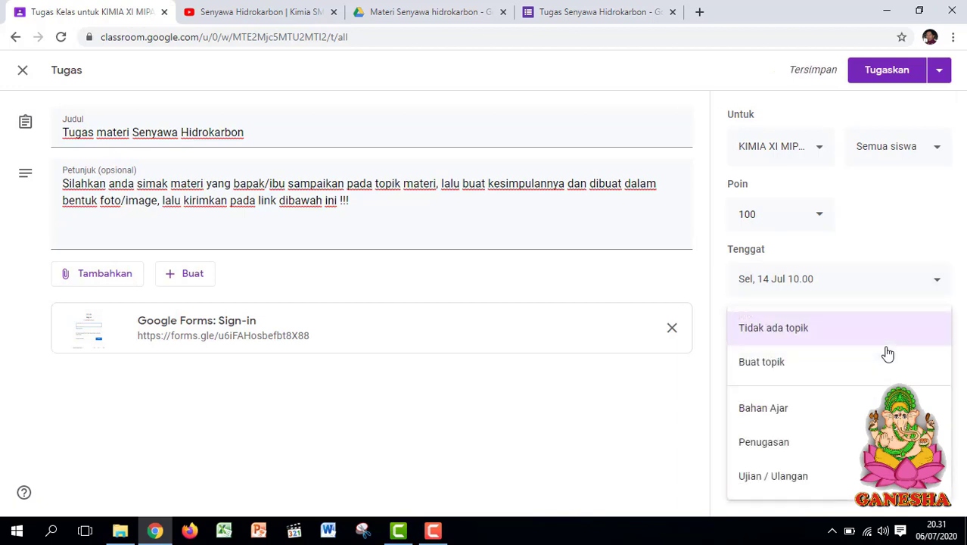
left_click(798, 447)
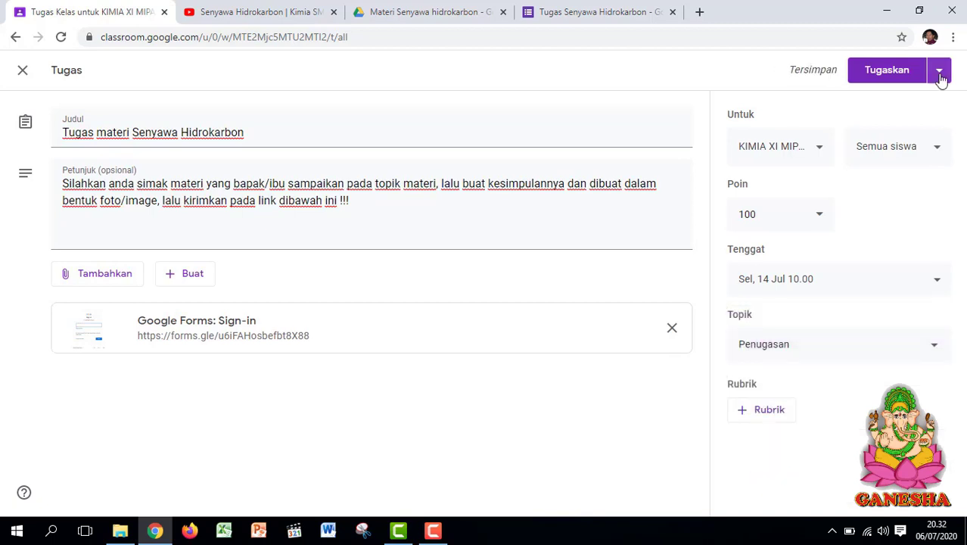
- Schedule the assignment to be posted on 14 Jul 2020 at 08.00
left_click(939, 72)
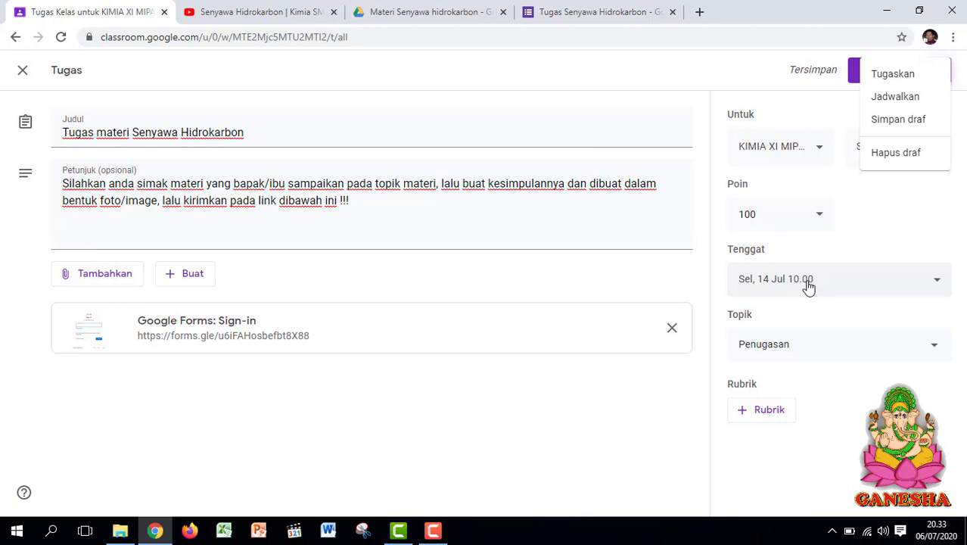
left_click(887, 99)
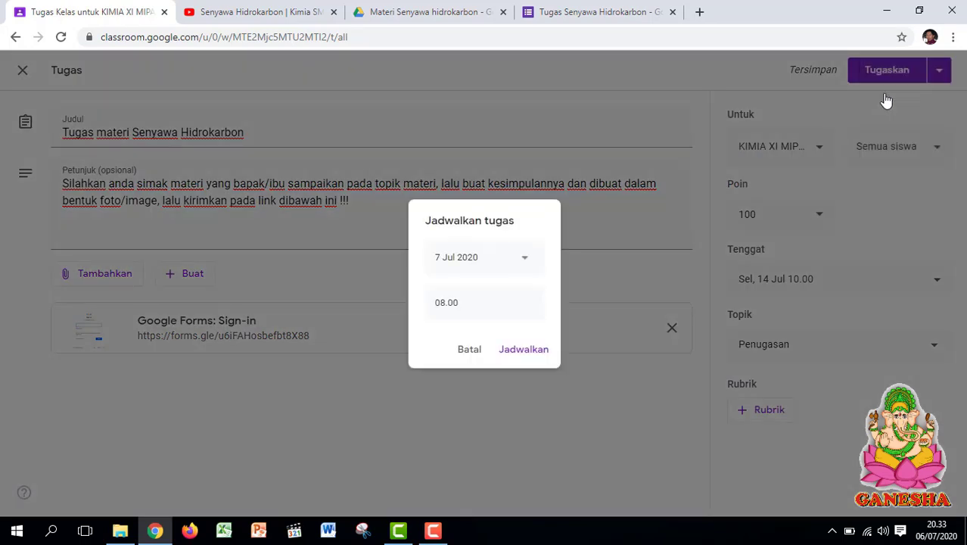
left_click(525, 263)
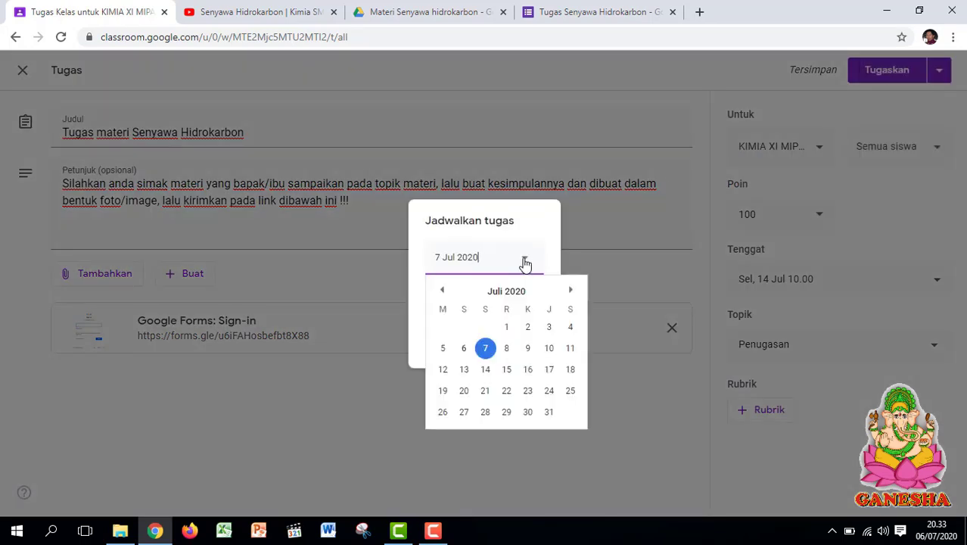
left_click(485, 371)
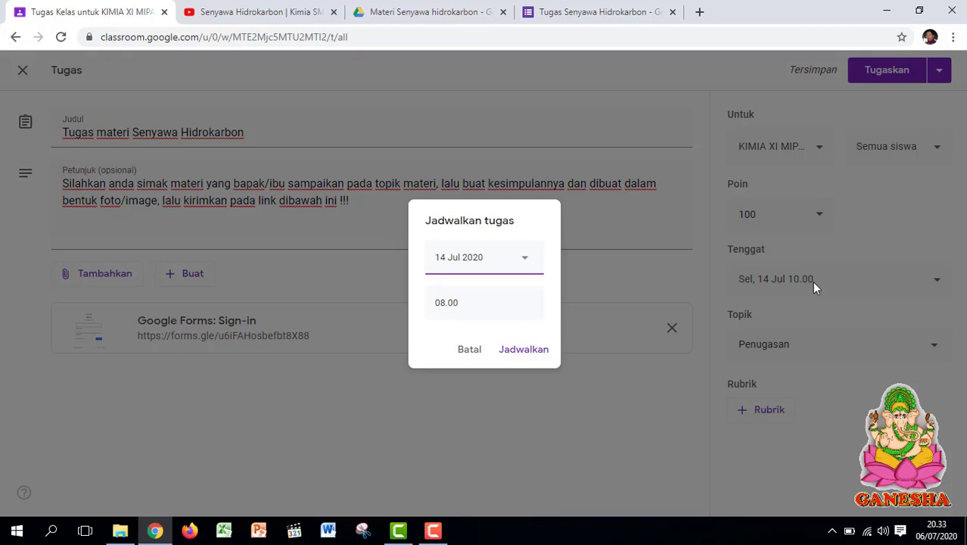
left_click(463, 302)
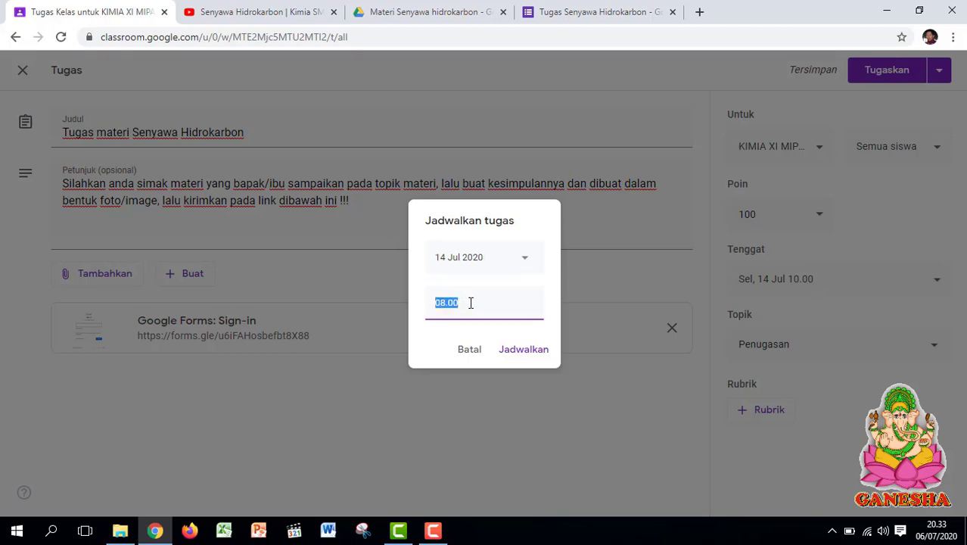
left_click(471, 302)
left_click(525, 351)
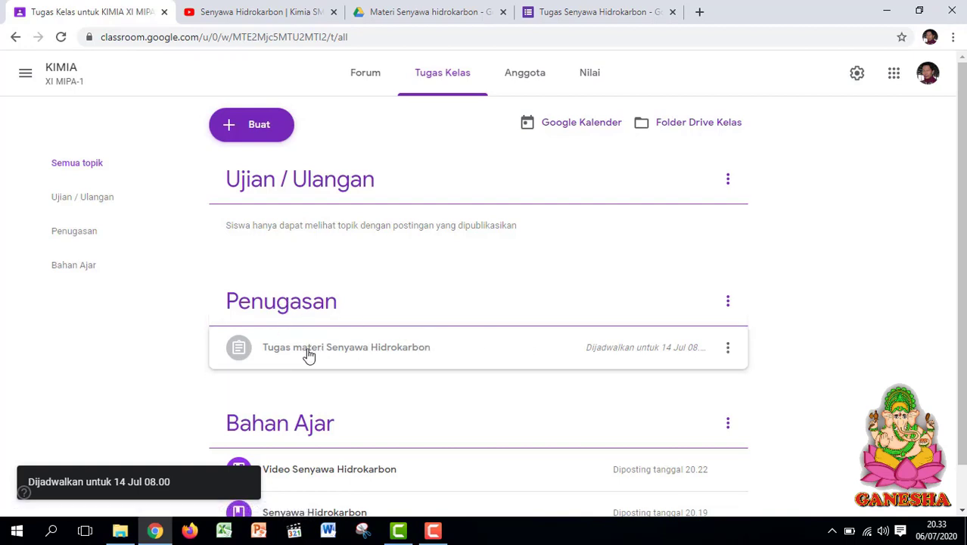
- Check the Ujian / Ulangan topic page, and from the full topic list create a quiz assignment titled "Ulangan Harian Senyawa Hidrokarbon"
scroll(316, 356, "down", 1)
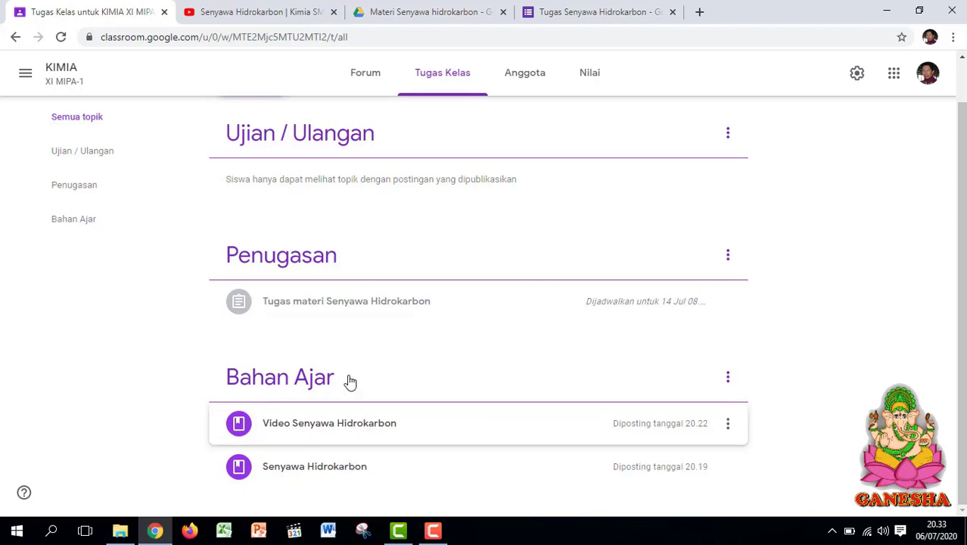
left_click(301, 143)
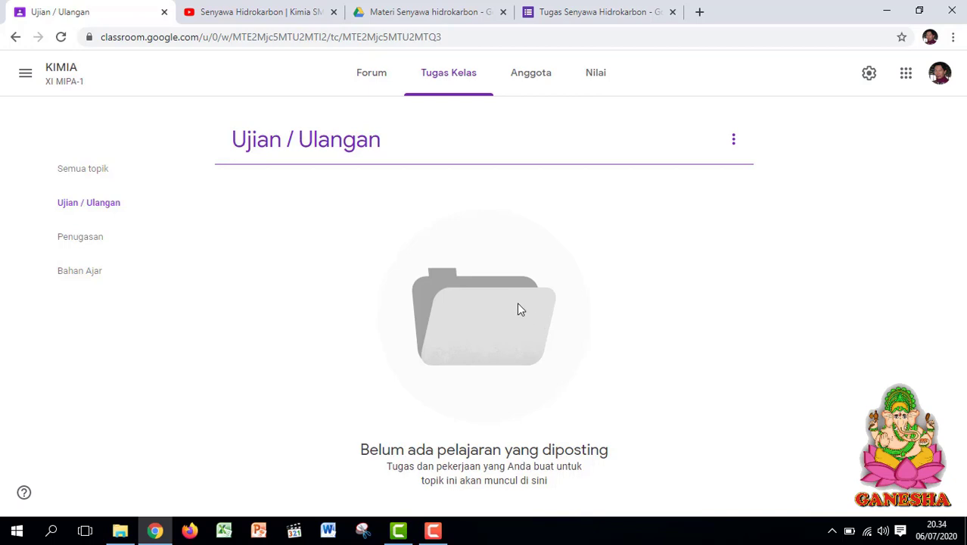
left_click(89, 169)
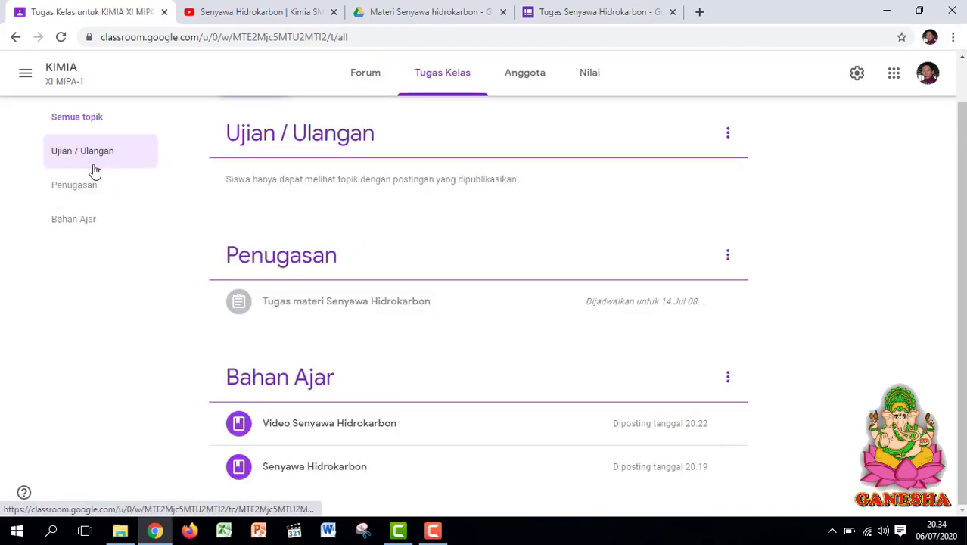
scroll(94, 171, "up", 1)
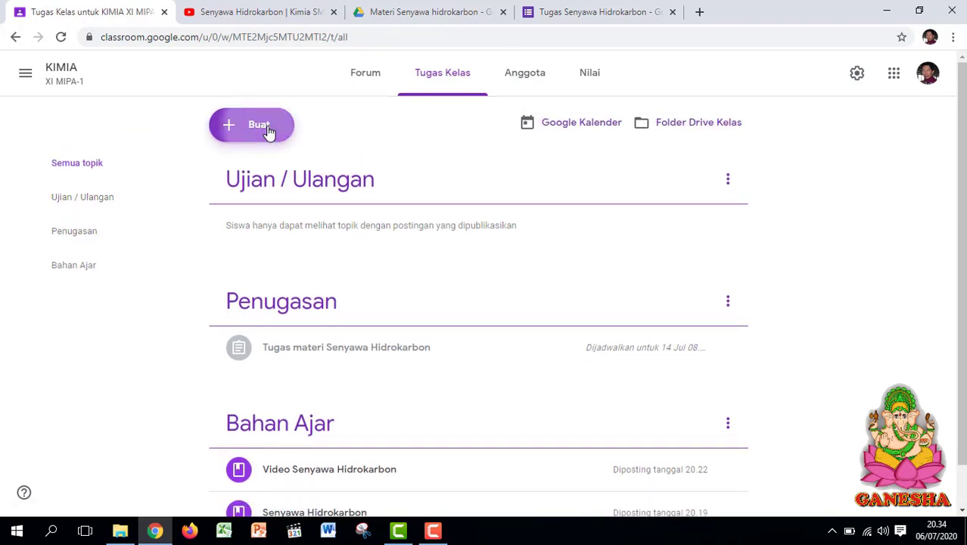
left_click(259, 126)
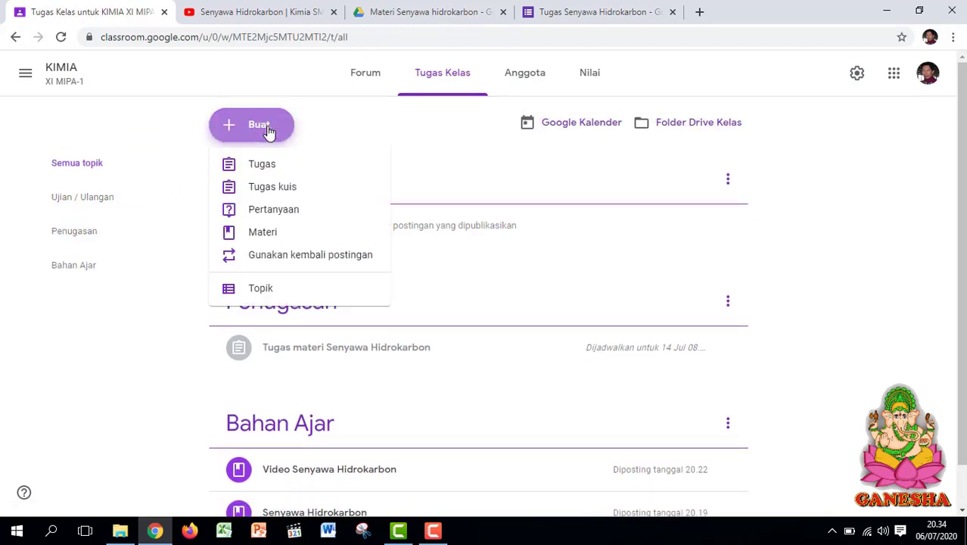
left_click(295, 196)
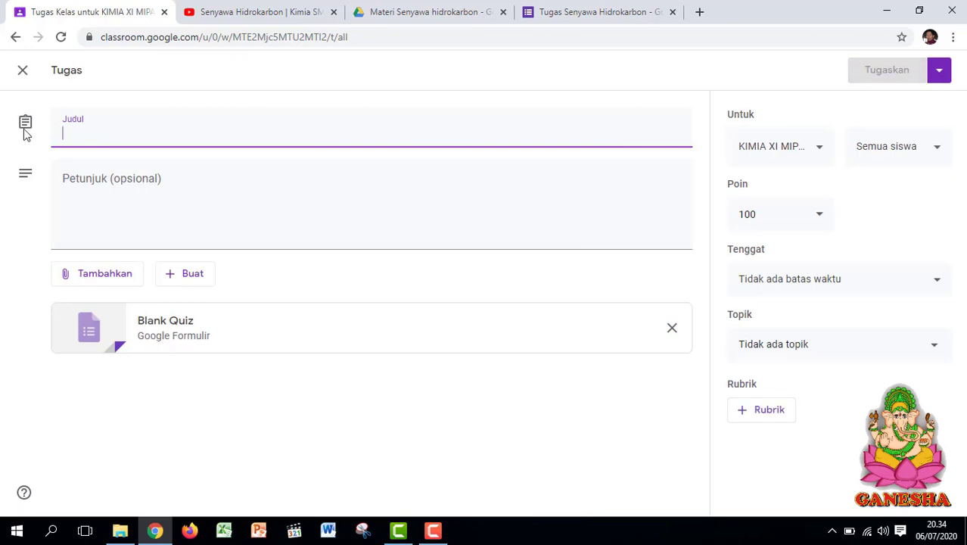
type("Ulangan ")
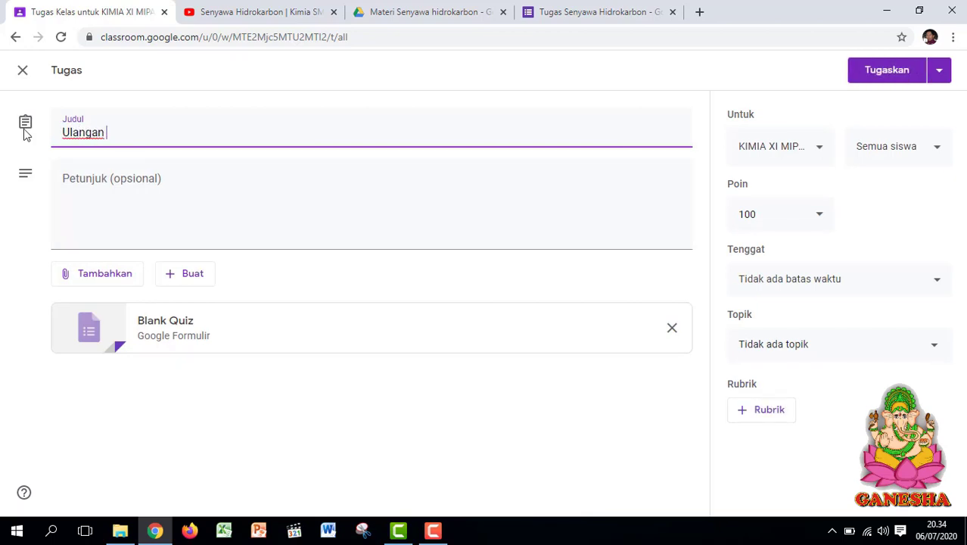
type("Harian Senyawa Hid")
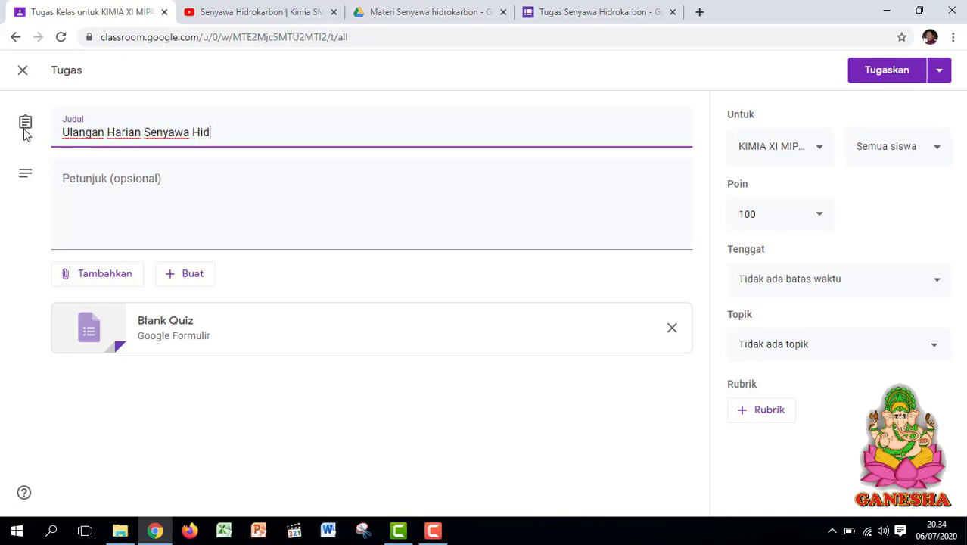
type("rokarbon")
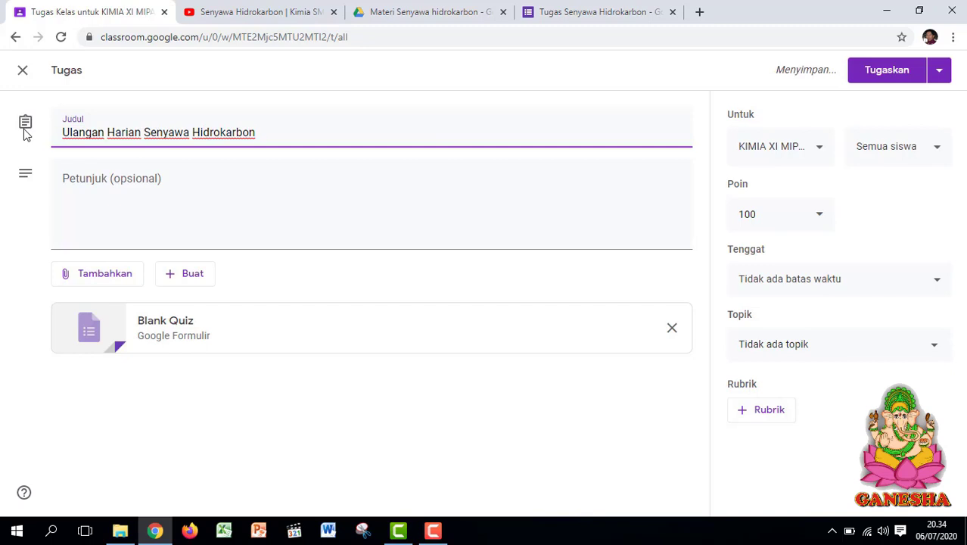
- Enter the quiz assignment's instructions: "SIlahkan kalian isi soal dibawah ini secara mandiri !"
left_click(129, 209)
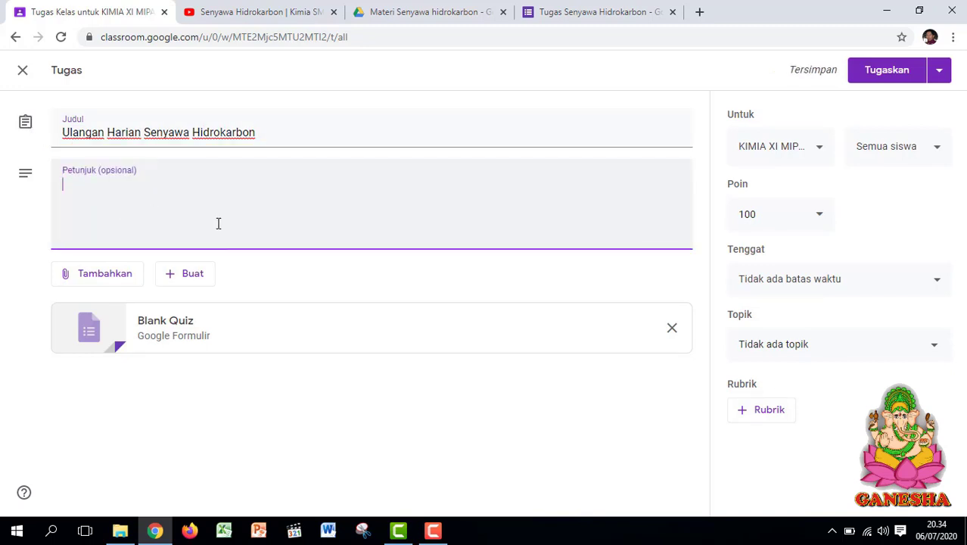
type("SIlahkan ")
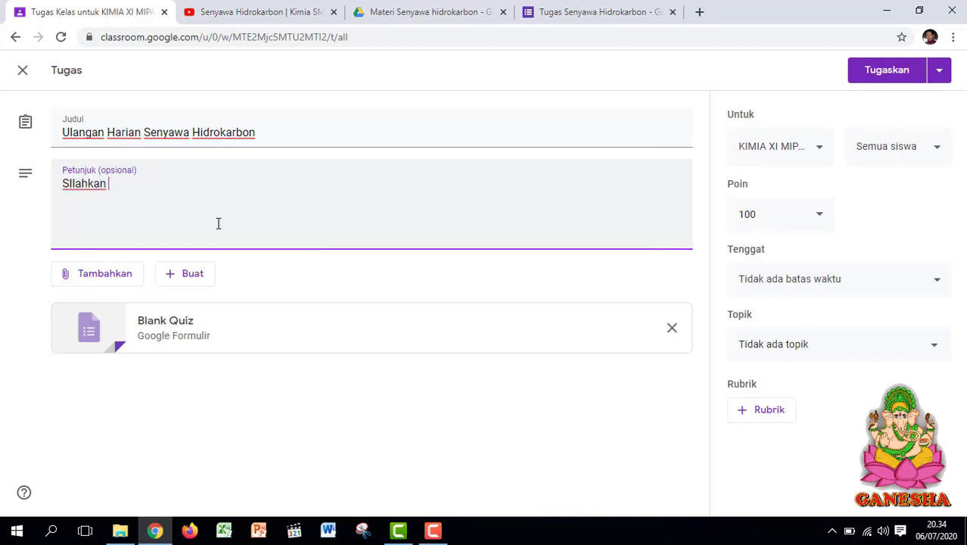
type("kalian isi ")
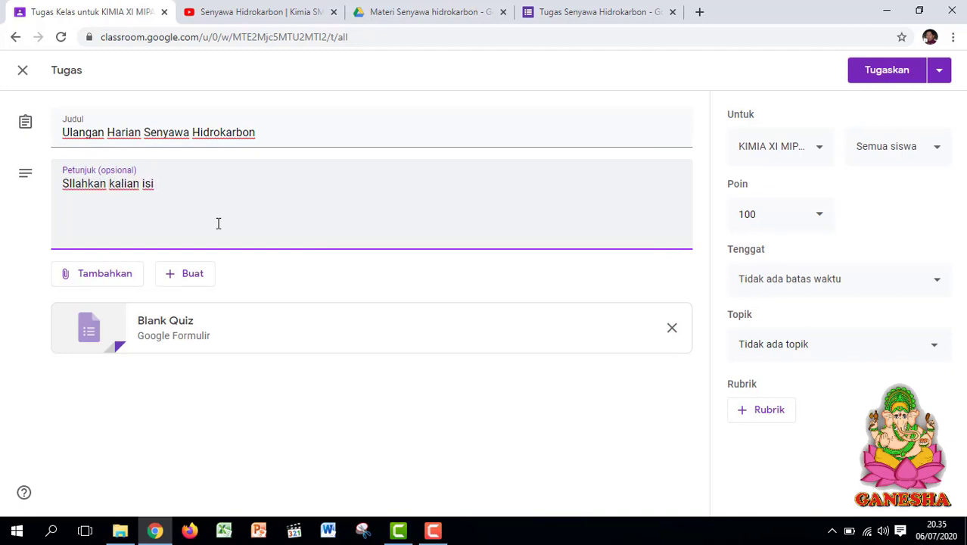
type("soal dibawah in")
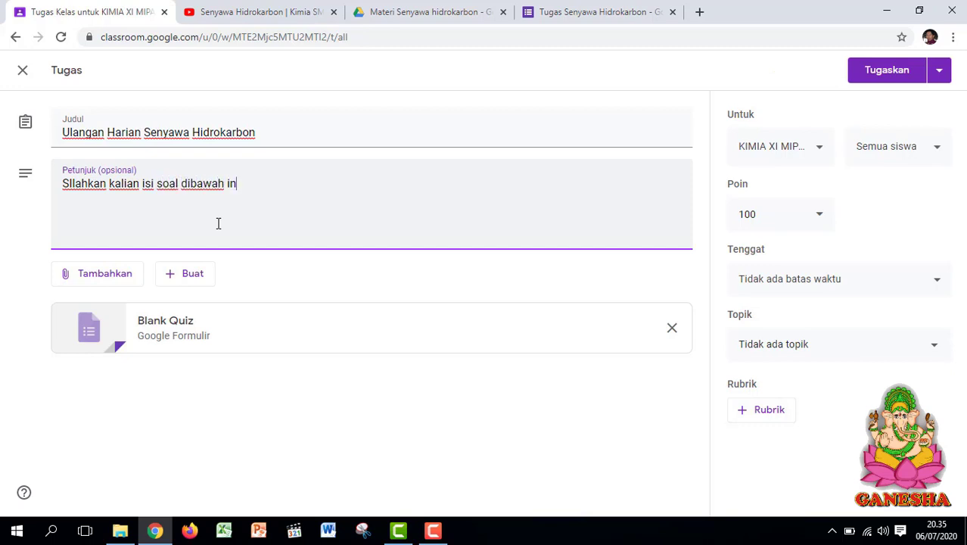
type("i secara mandiri")
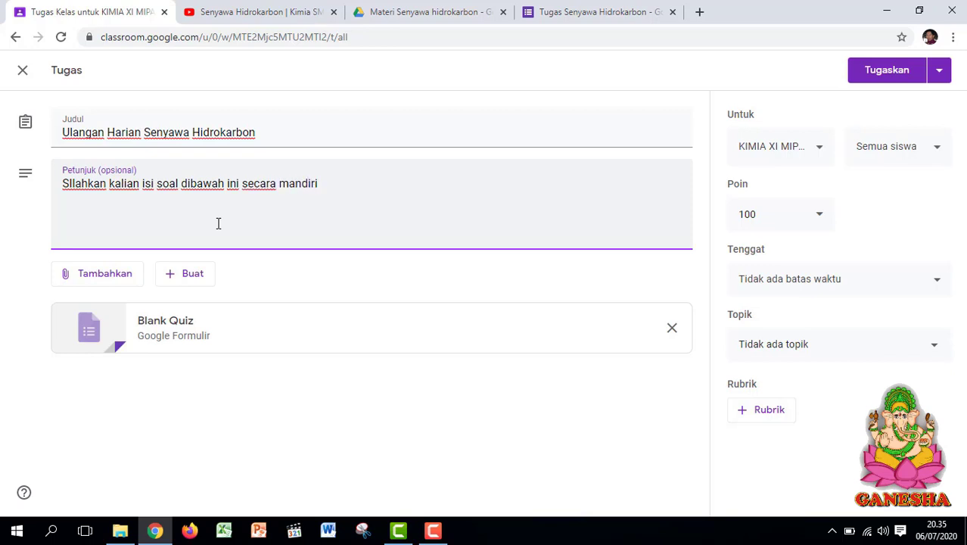
type(" !")
- Open the attached Blank Quiz form and change its heading to "Ulangan Harian Senyawa HidroKarbon"
left_click(154, 342)
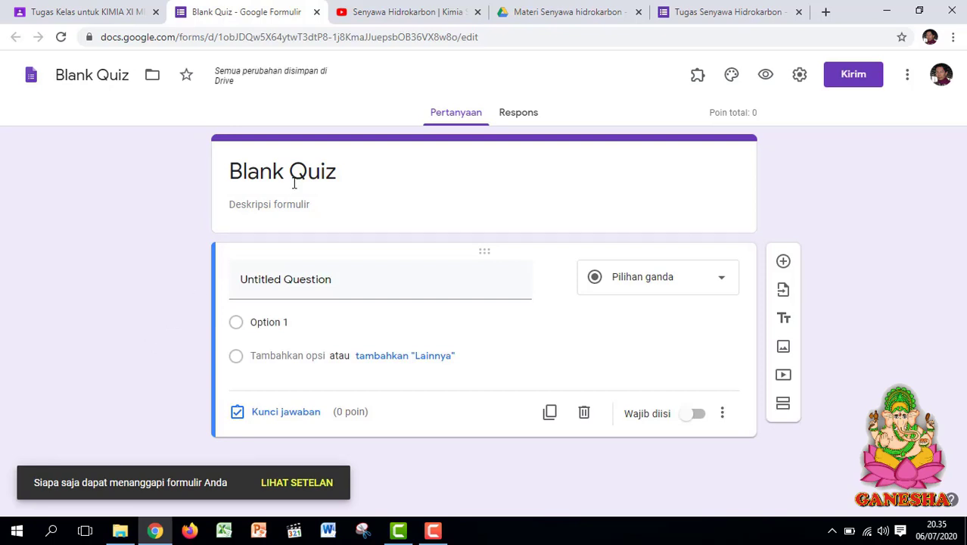
left_click(294, 182)
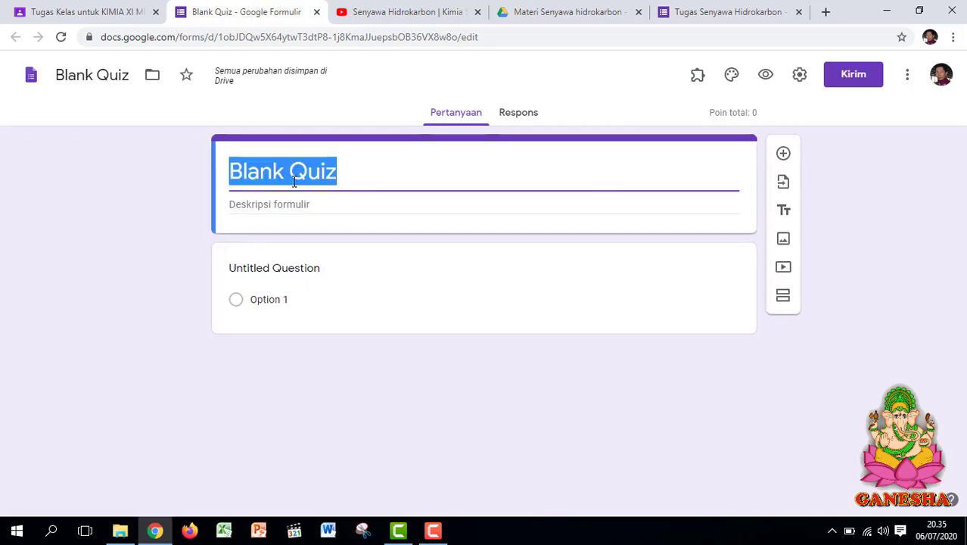
type("Ulangan Har")
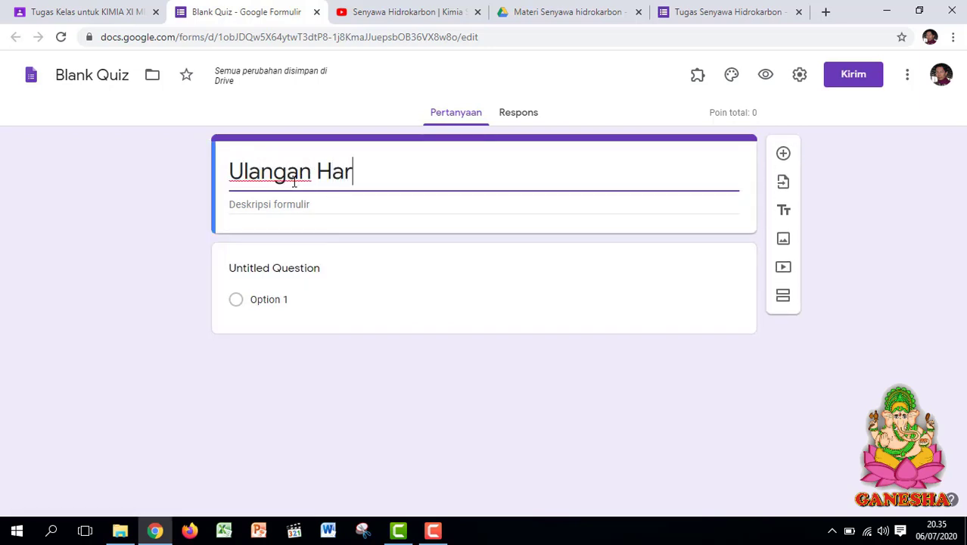
type("ian Senya")
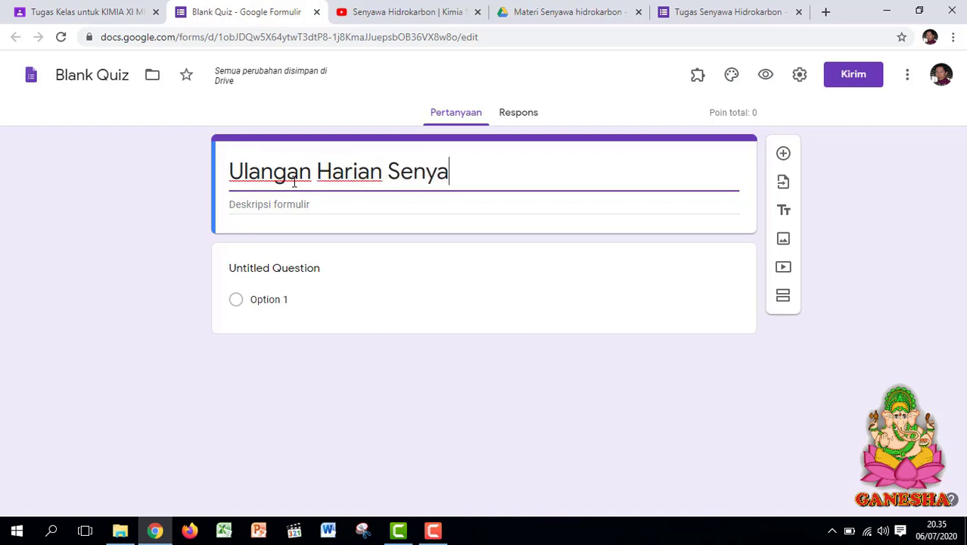
type("wa Kar")
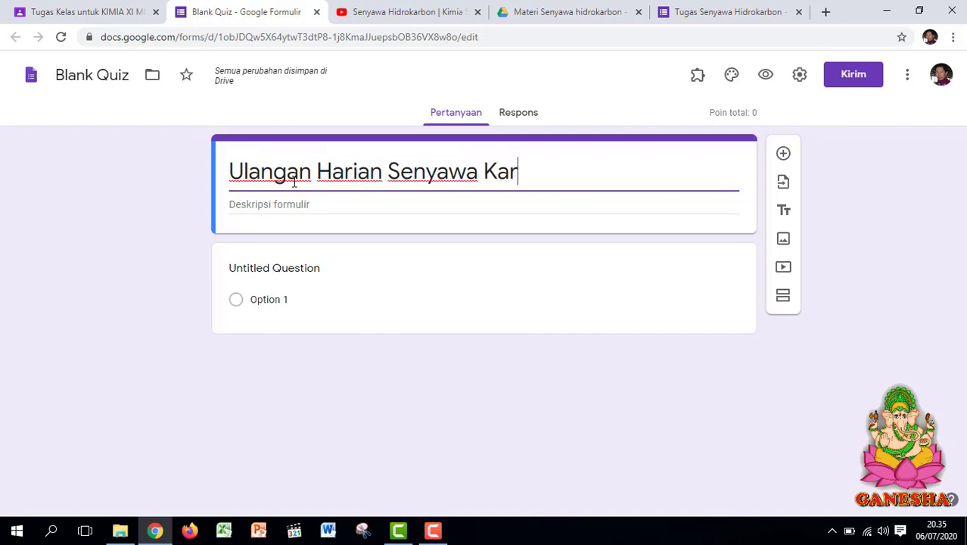
type("bo")
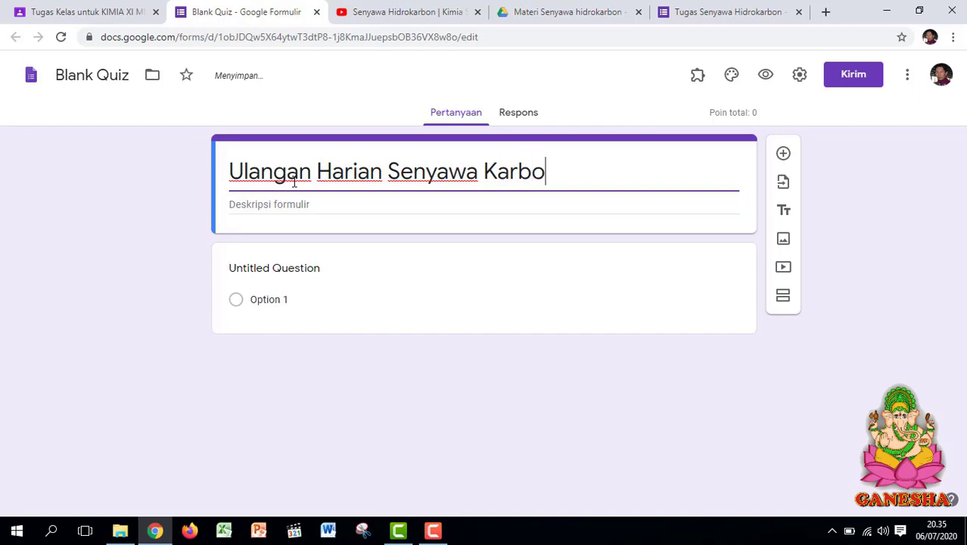
type("n")
left_click(488, 180)
type("Hidro")
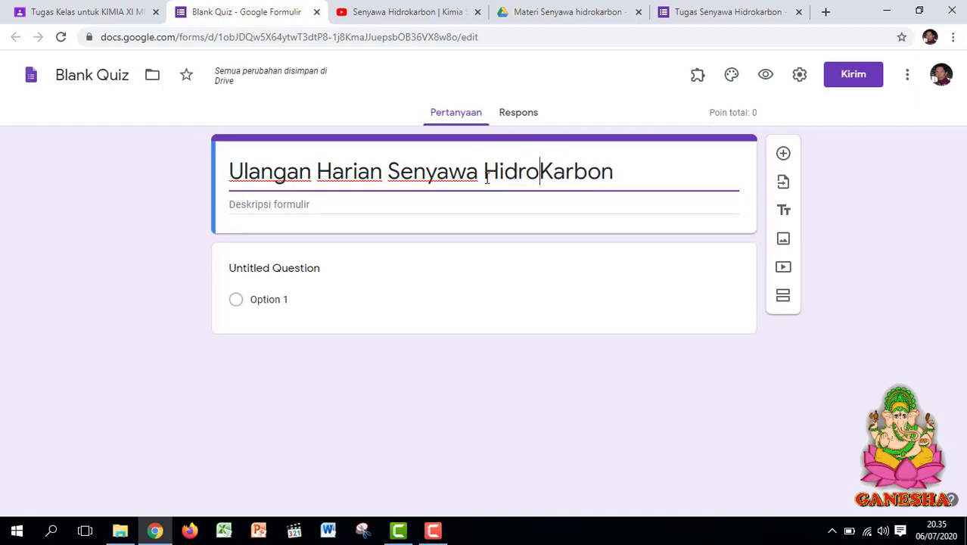
- Rename the form file from Blank Quiz to "Ulangan Harian Senyawa HidroKarbon" by copying the form's heading
left_click(109, 75)
left_click(235, 178)
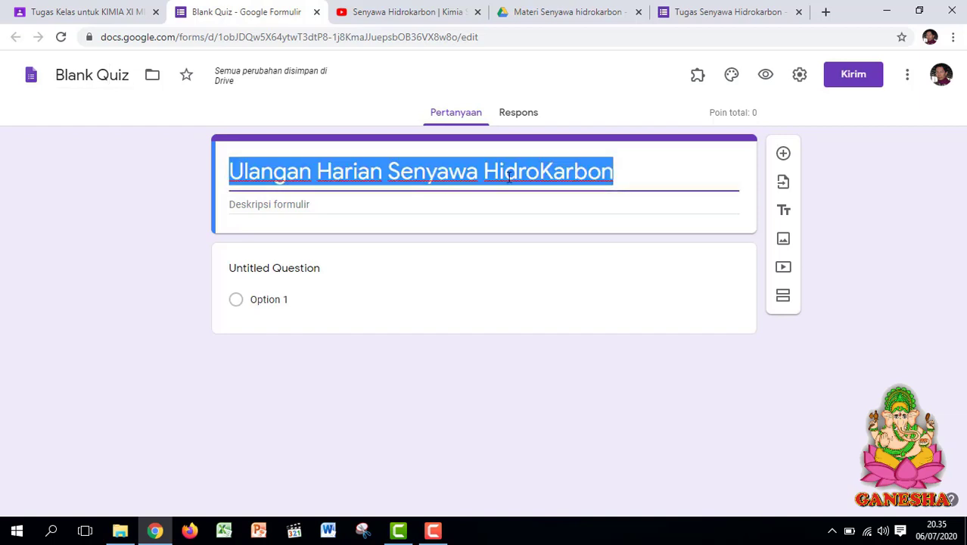
right_click(460, 176)
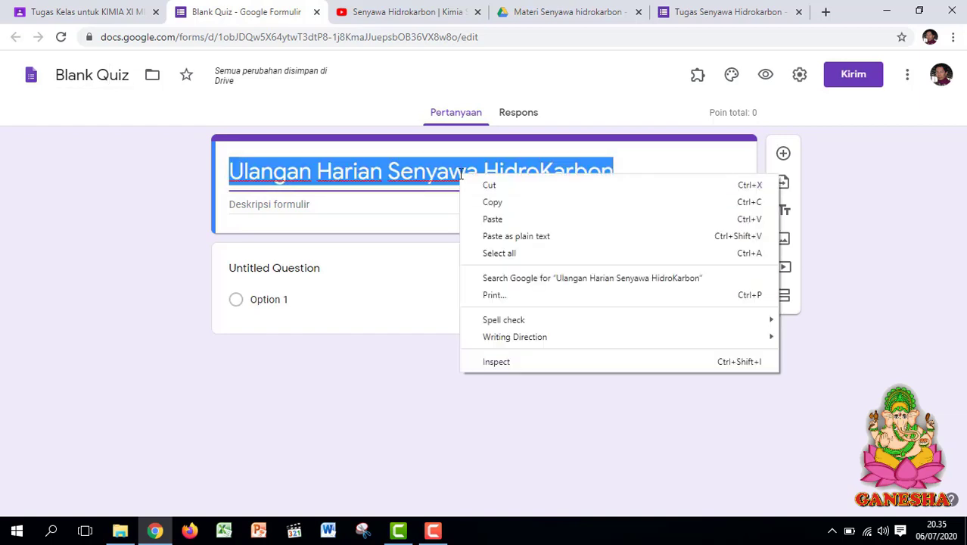
left_click(492, 203)
left_click(124, 76)
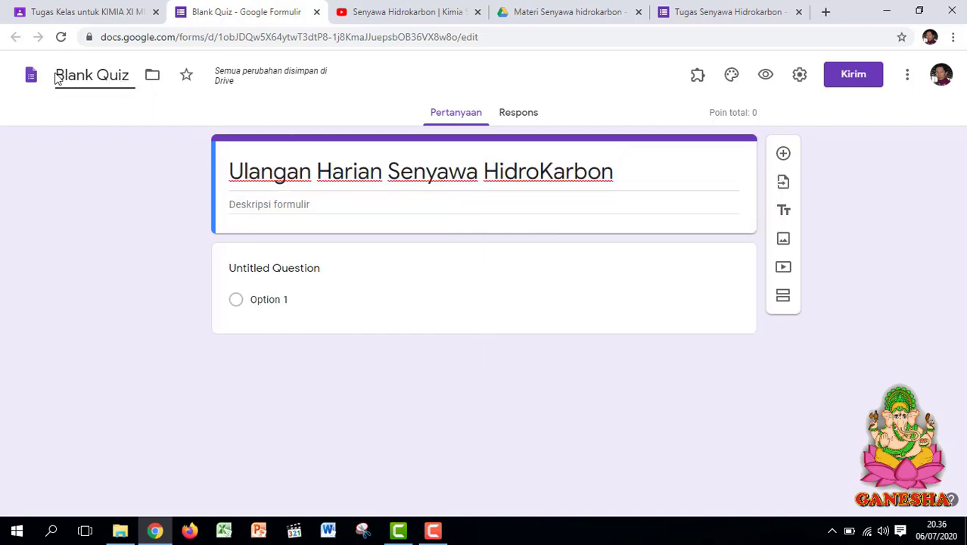
left_click_drag(130, 76, 58, 76)
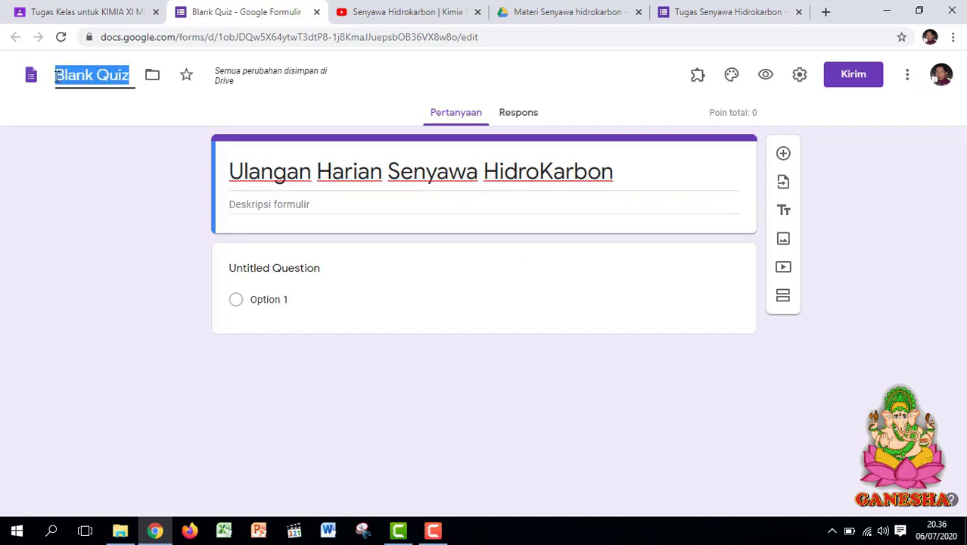
right_click(61, 77)
left_click(89, 119)
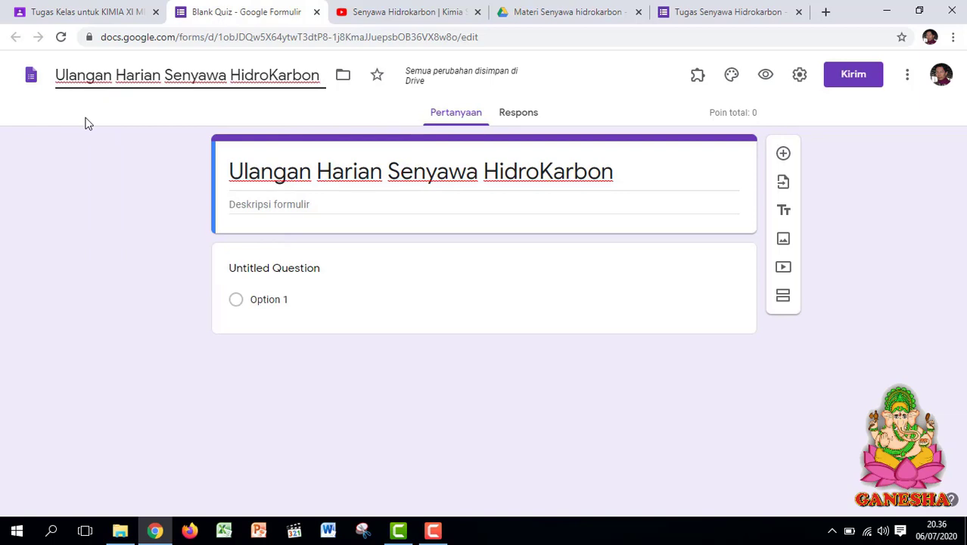
- Enter the form description "Silahkan anda isi soal ini dengan jujur !"
left_click(273, 203)
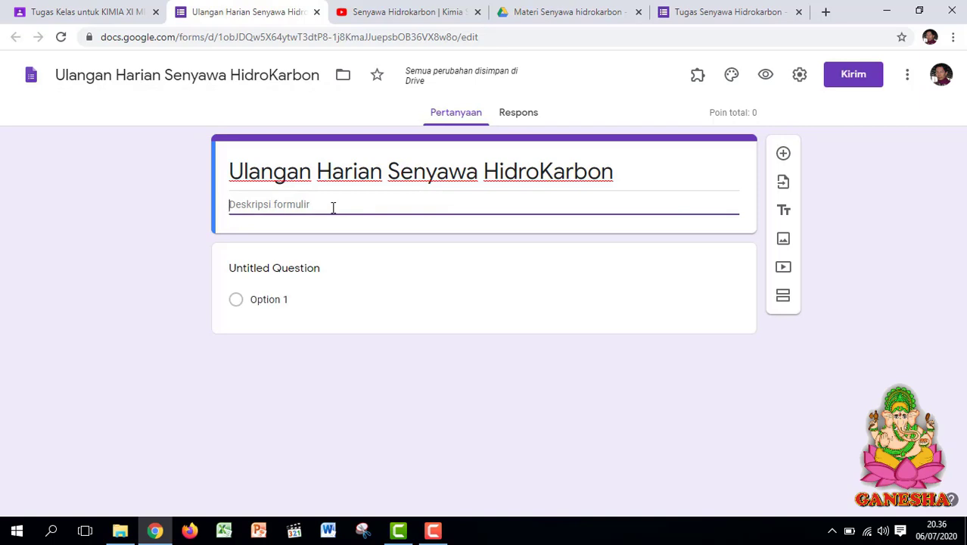
type("Sila")
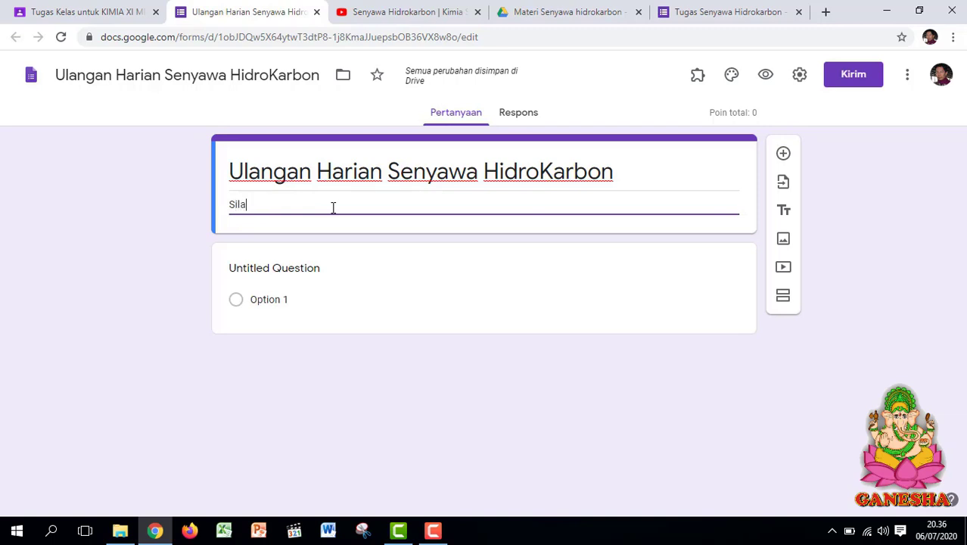
type("hkan anda i")
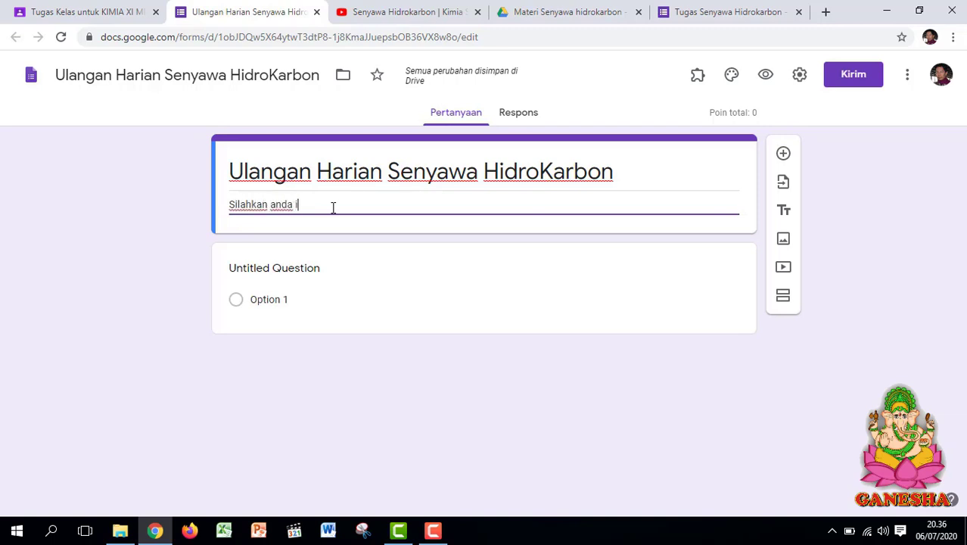
type("si soal ")
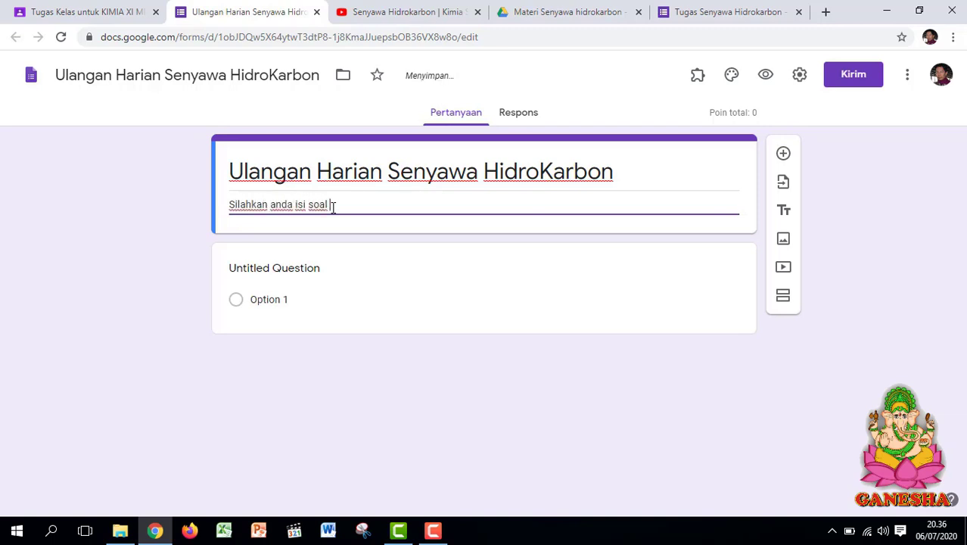
type("ini dengan j")
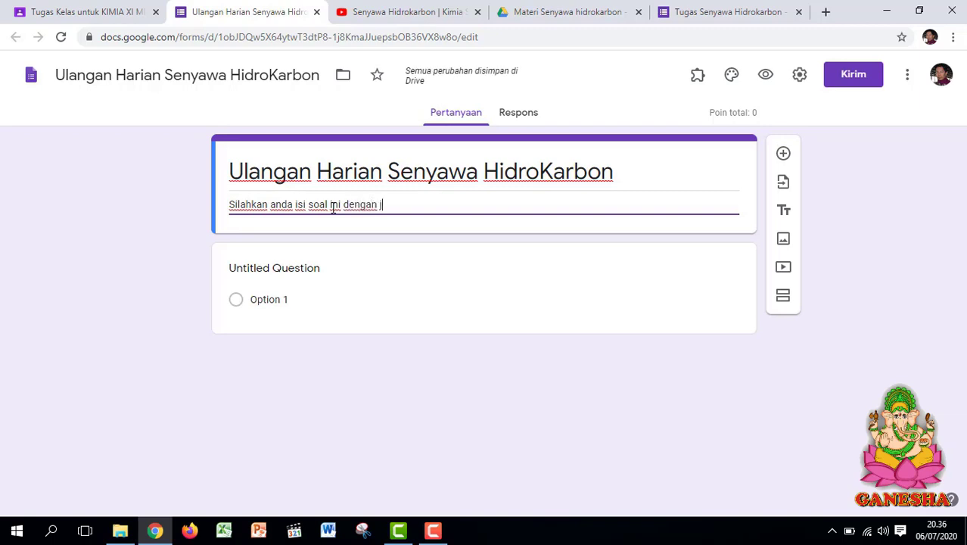
type("ujur !")
- Replace the untitled question's text with "Diantara hewan di bawah ini yang termasuk unggas adalah ..."
left_click(280, 269)
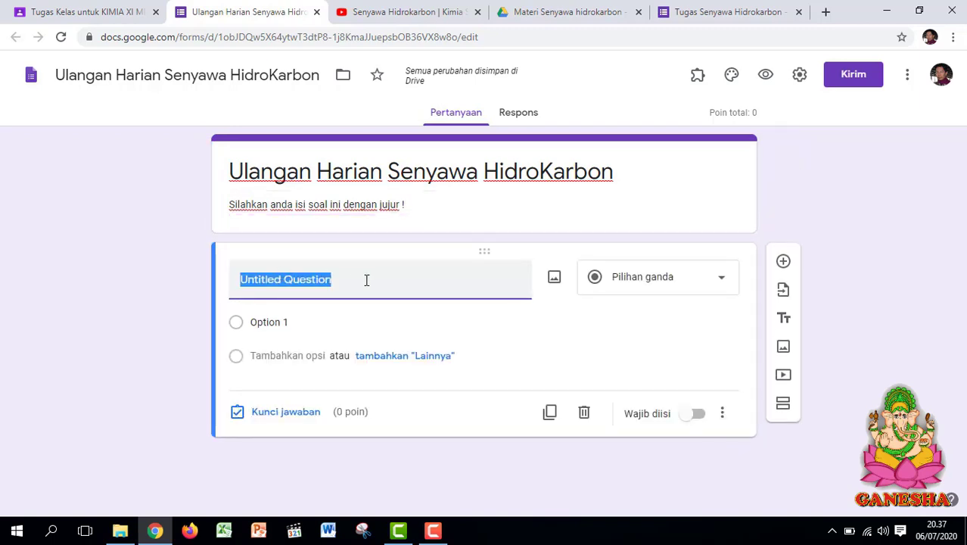
type("Ter")
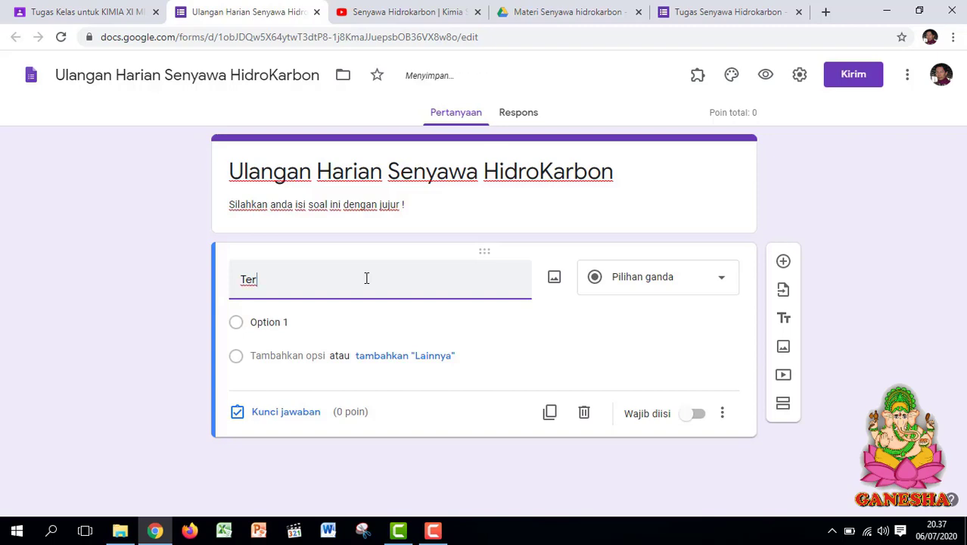
key("Left")
key("Left")
key("Left")
key("Delete")
key("Delete")
key("Delete")
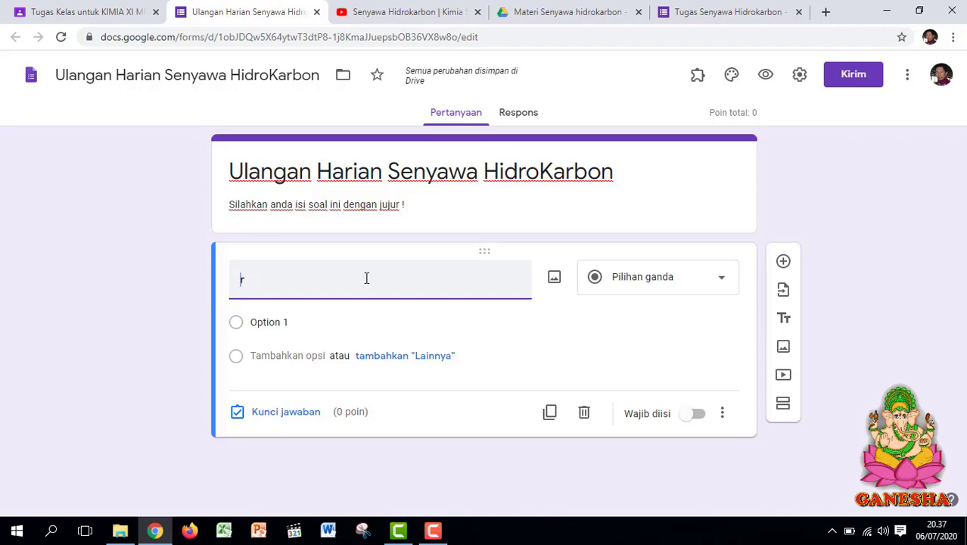
type("Diantara hewan di bawah ini yang termasuk unggas adalah ...")
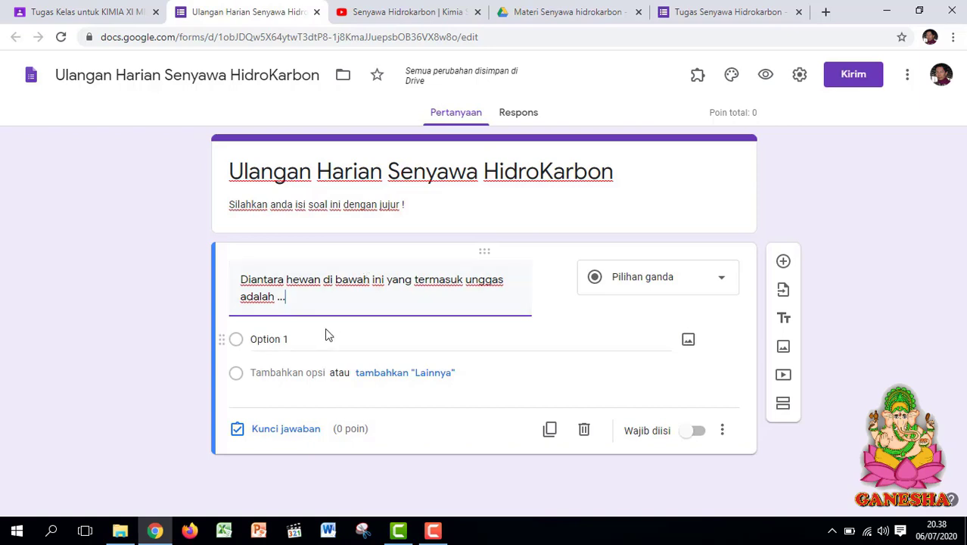
- Give the question the answer options Kuda, Harimau, Kucing, Ayam and Ular, and make it required
left_click(285, 336)
type("Kuda")
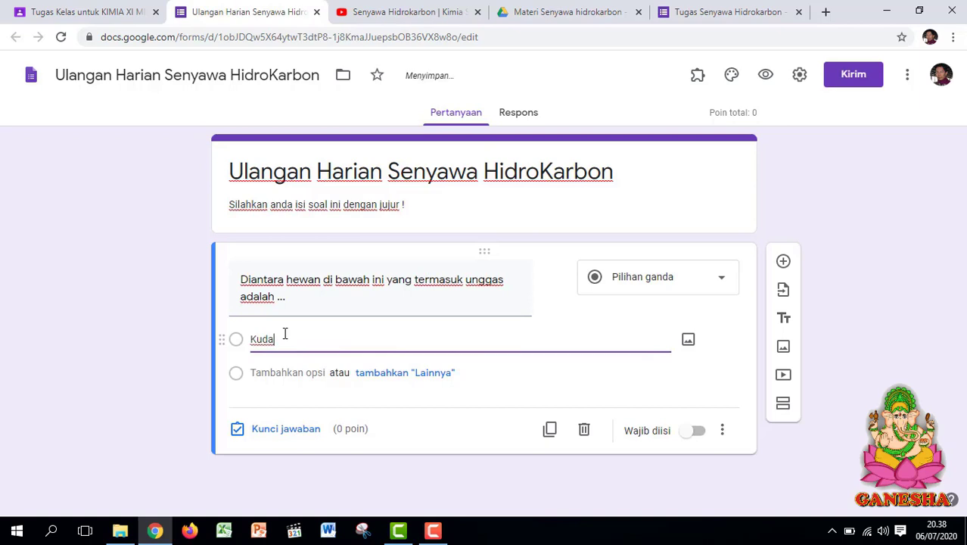
key("Return")
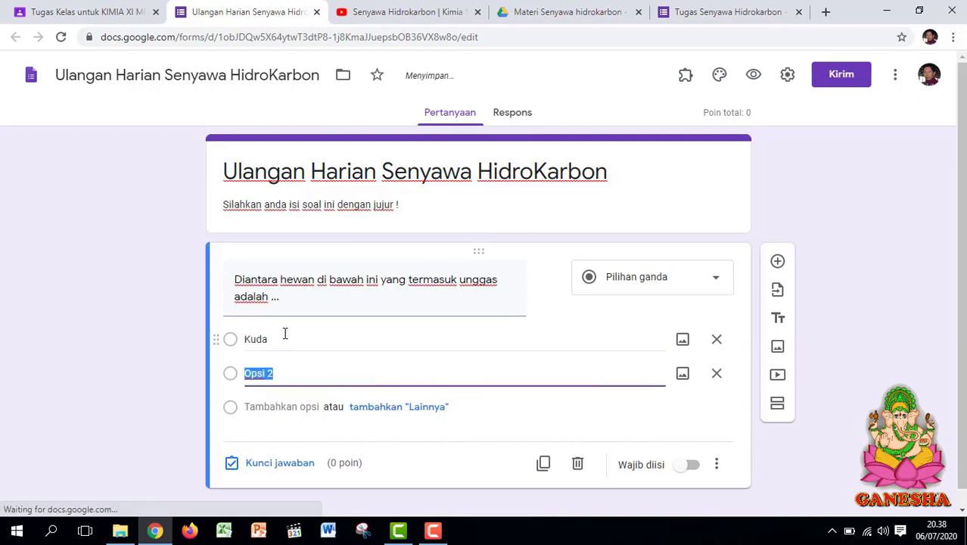
type("Harimau")
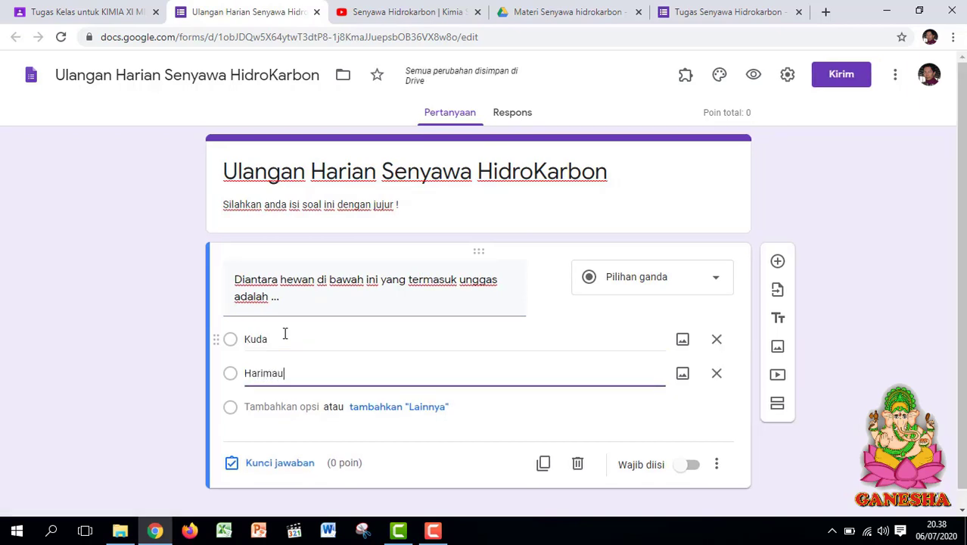
key("Return")
type("K")
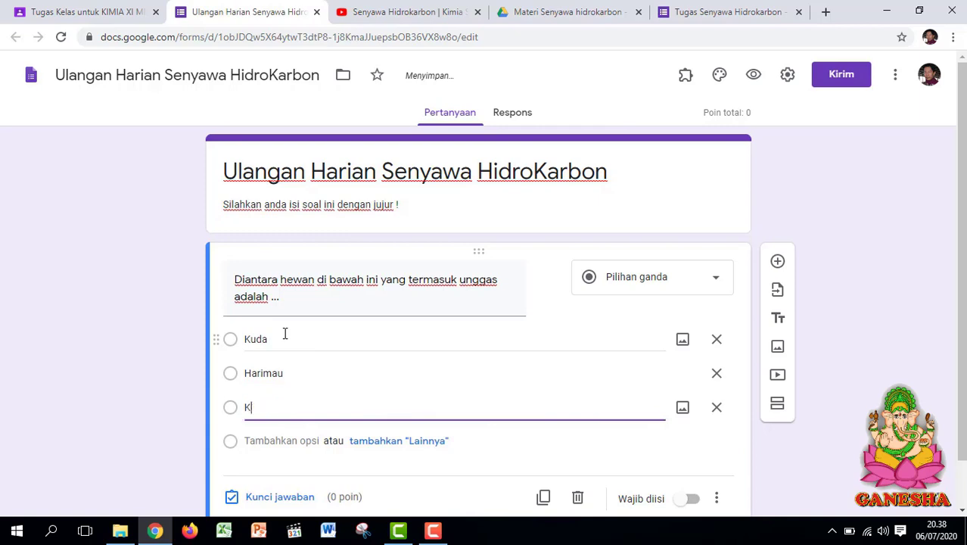
type("ucing")
key("Return")
type("Ayam")
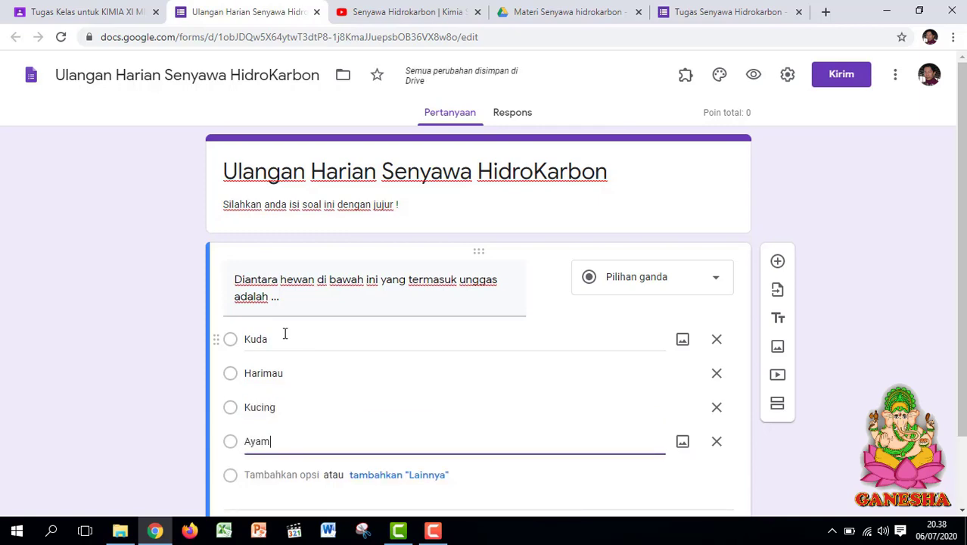
key("Return")
type("Ula")
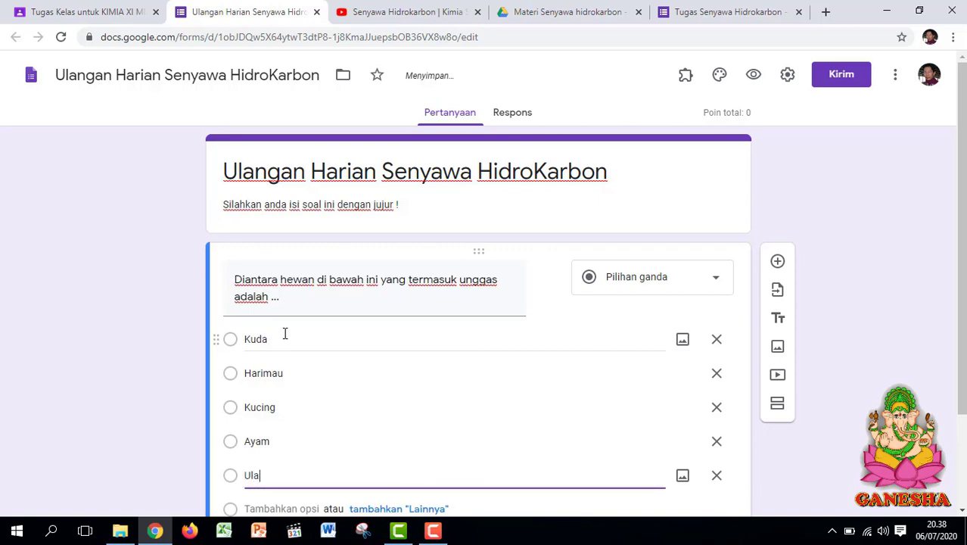
type("r")
scroll(295, 322, "down", 2)
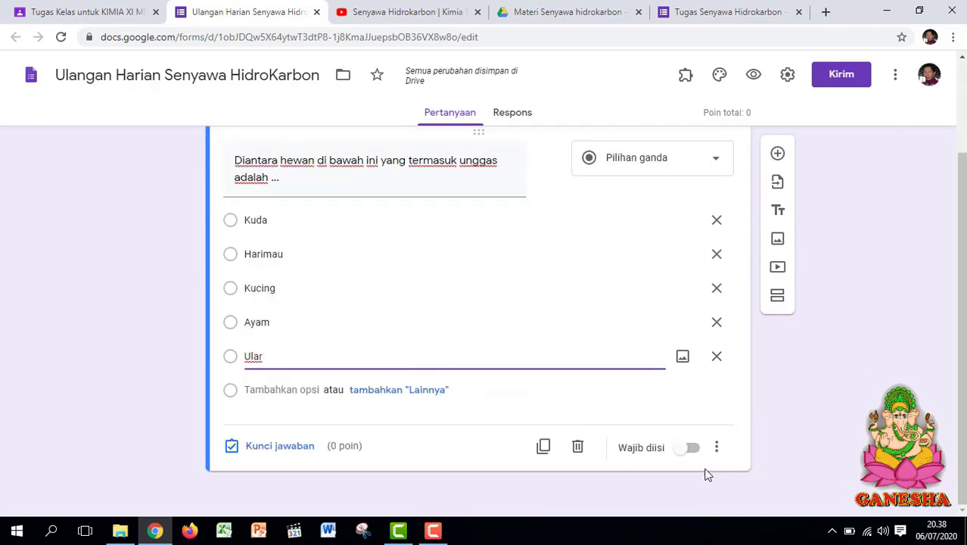
left_click(691, 448)
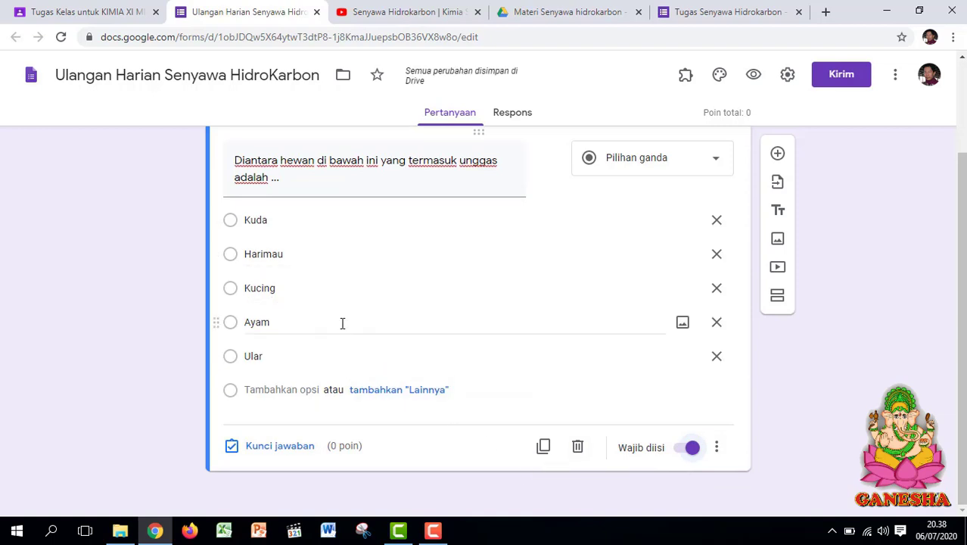
- In the form settings, collect email addresses, limit respondents to 1 response, and shuffle the question order
left_click(787, 76)
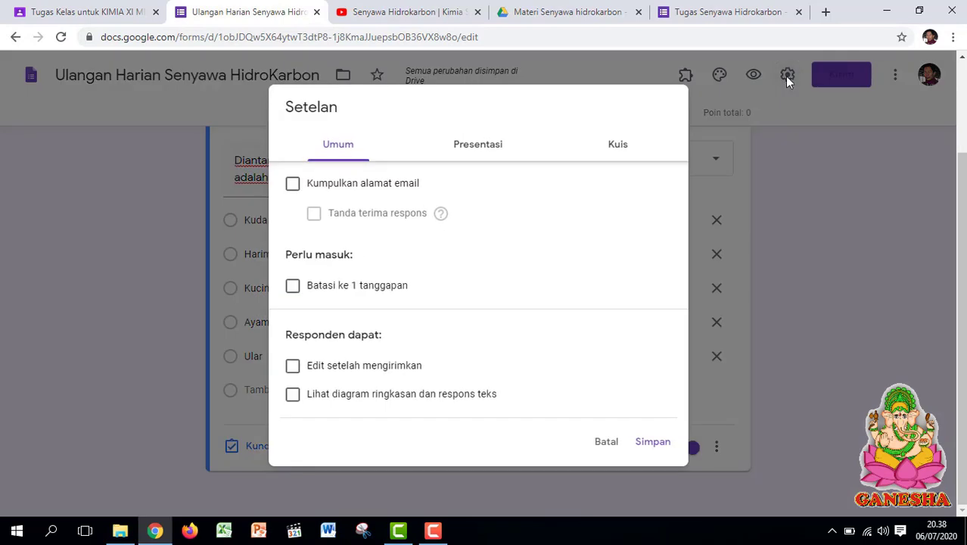
left_click(293, 184)
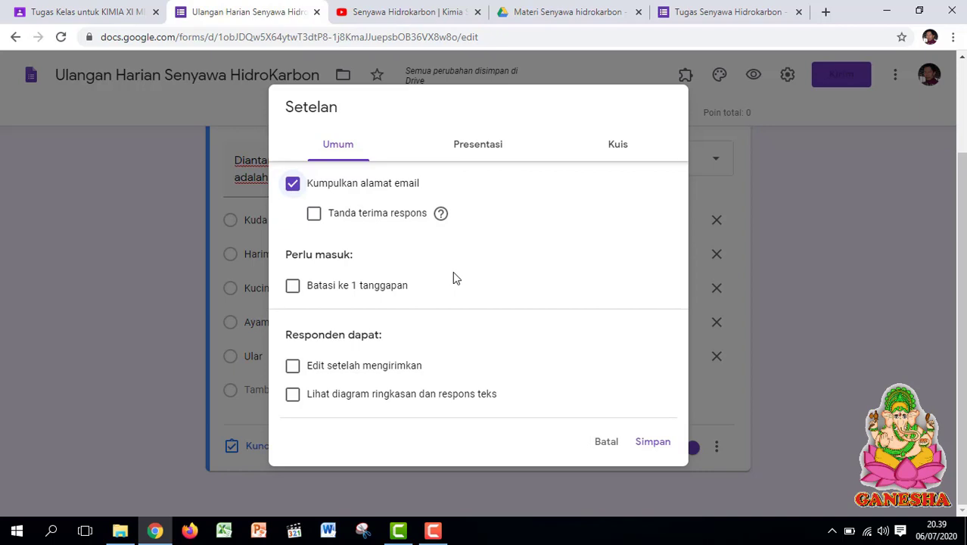
left_click(293, 286)
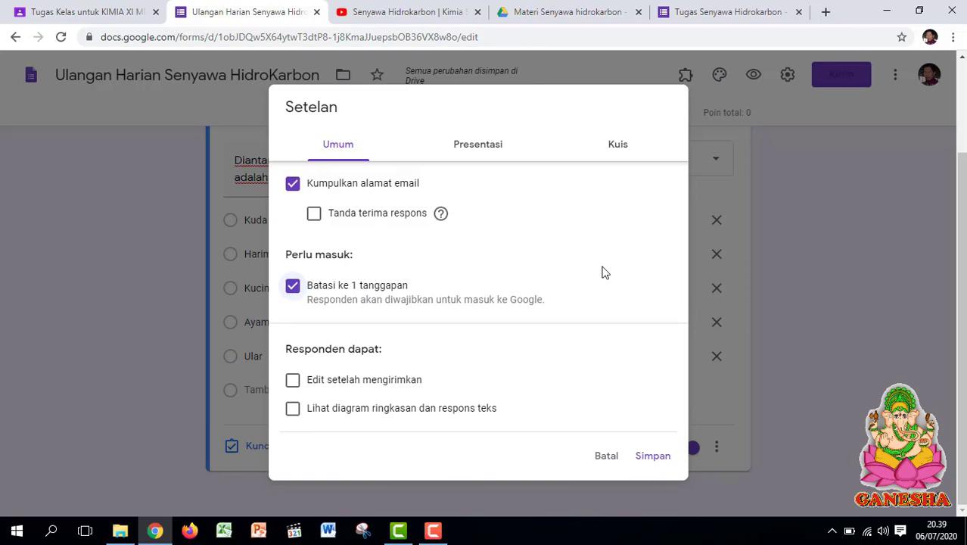
left_click(480, 151)
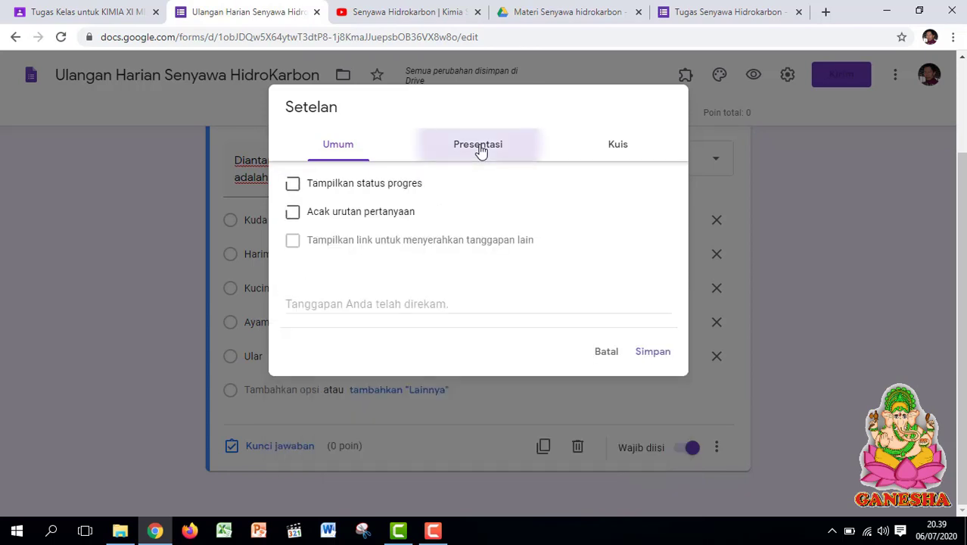
left_click(293, 214)
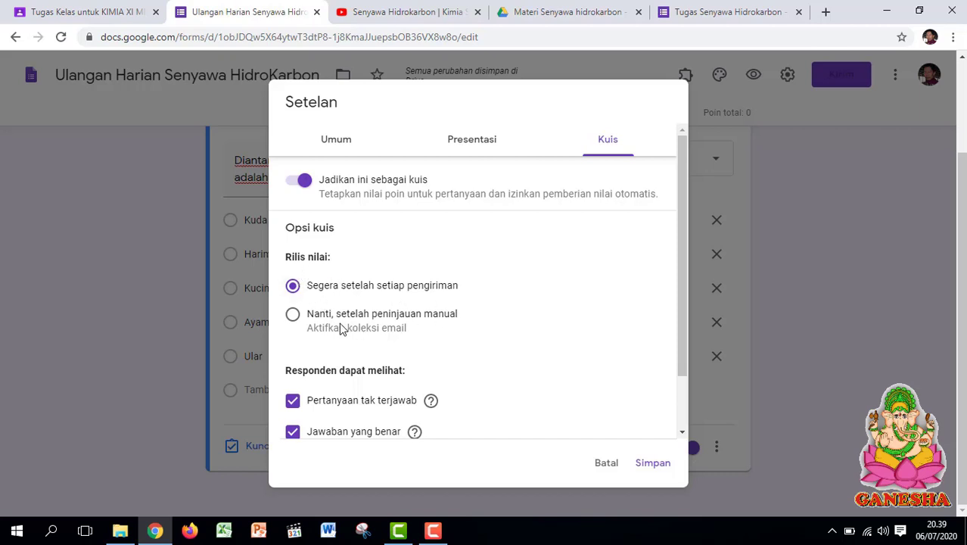
- Set the quiz grades to be released after manual review and save the form settings
left_click(294, 317)
left_click(293, 287)
left_click(292, 318)
left_click(651, 463)
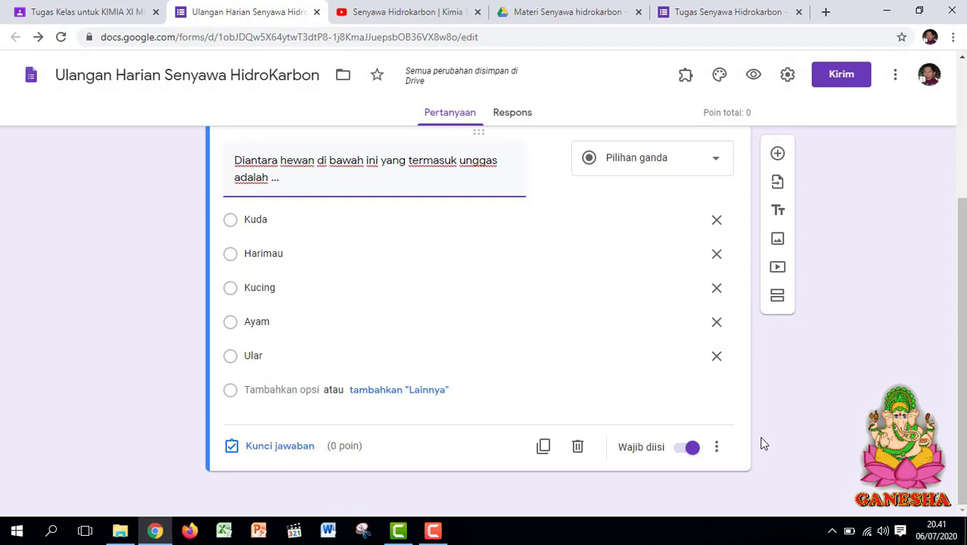
- Set the question's answer key to Ayam, worth 10 points
left_click(290, 452)
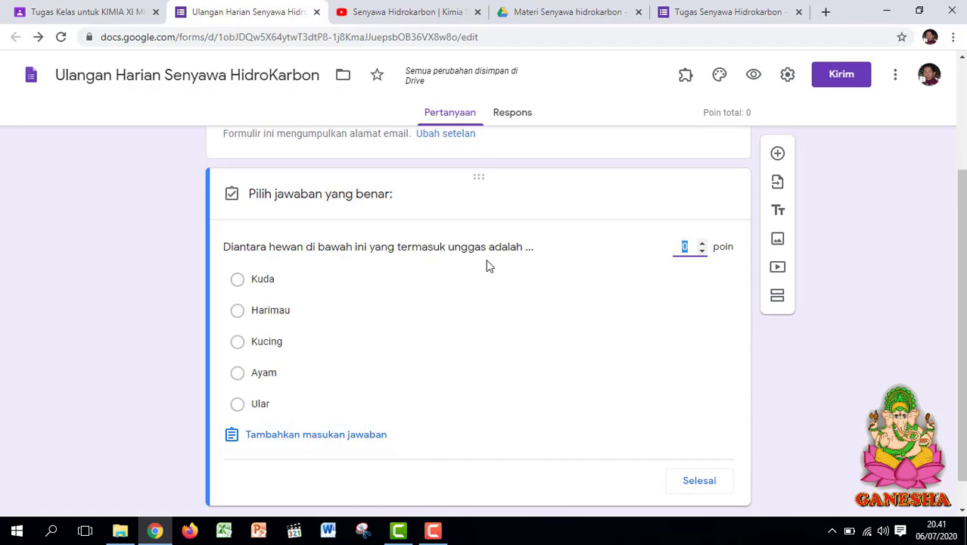
left_click(237, 378)
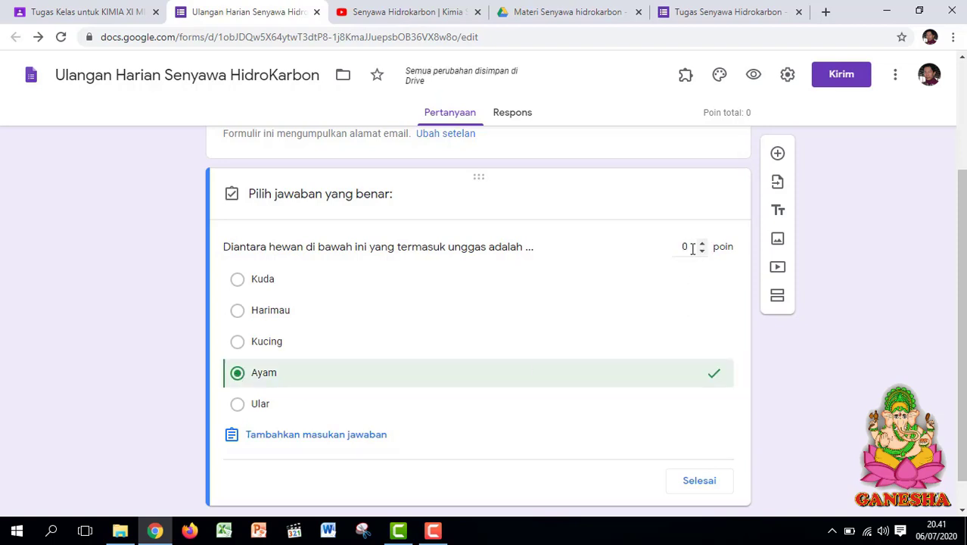
left_click(692, 249)
type("2")
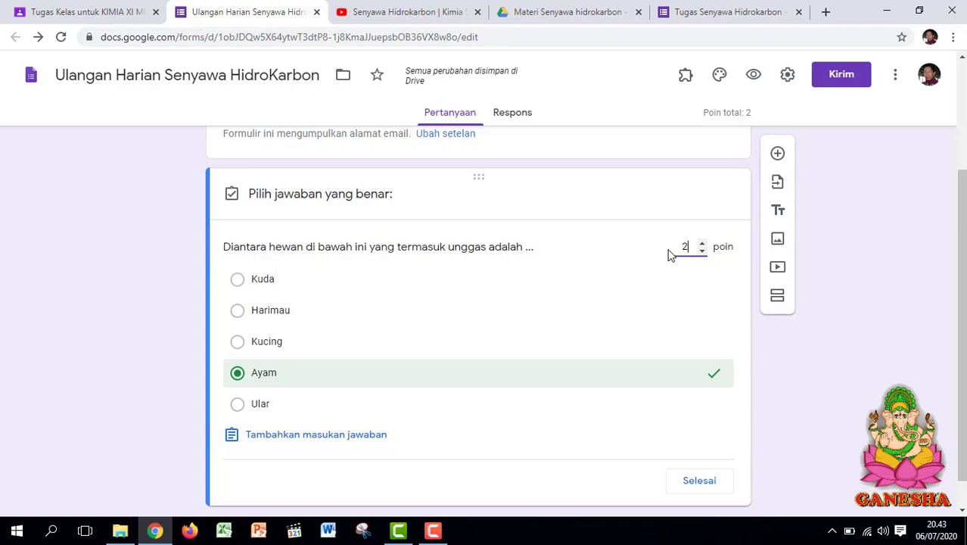
key("BackSpace")
type("10")
left_click(697, 482)
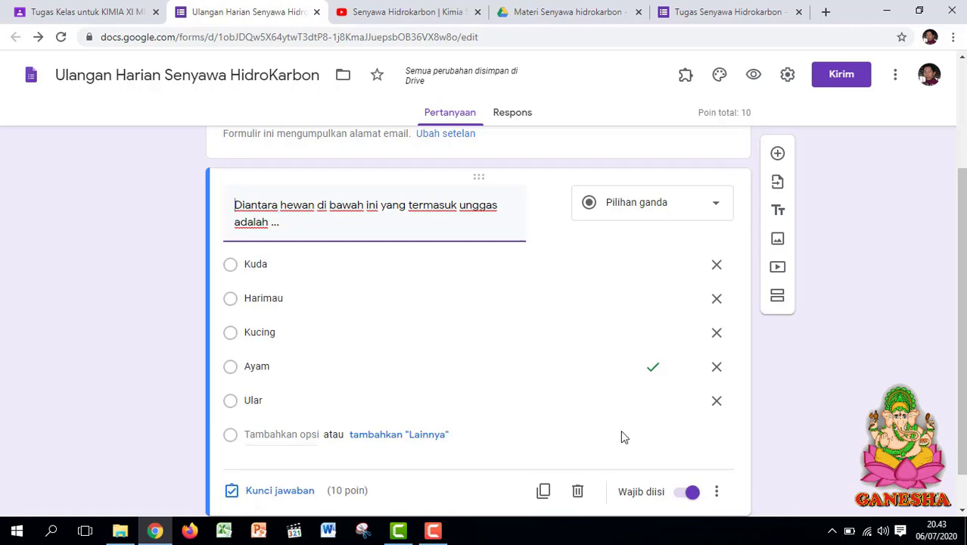
- Add an empty multiple-choice question below the first one and copy the form's shortened sharing link
left_click(778, 154)
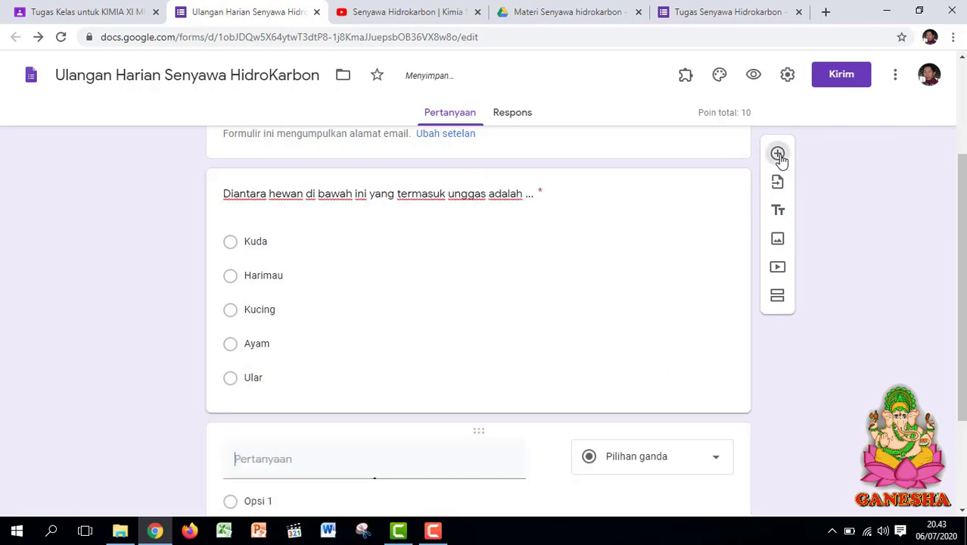
scroll(515, 302, "down", 1)
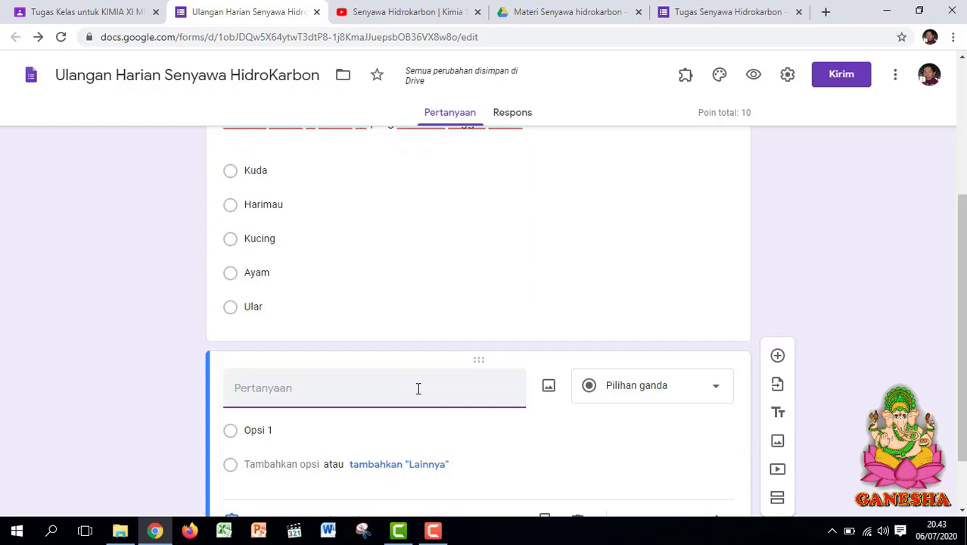
left_click(837, 76)
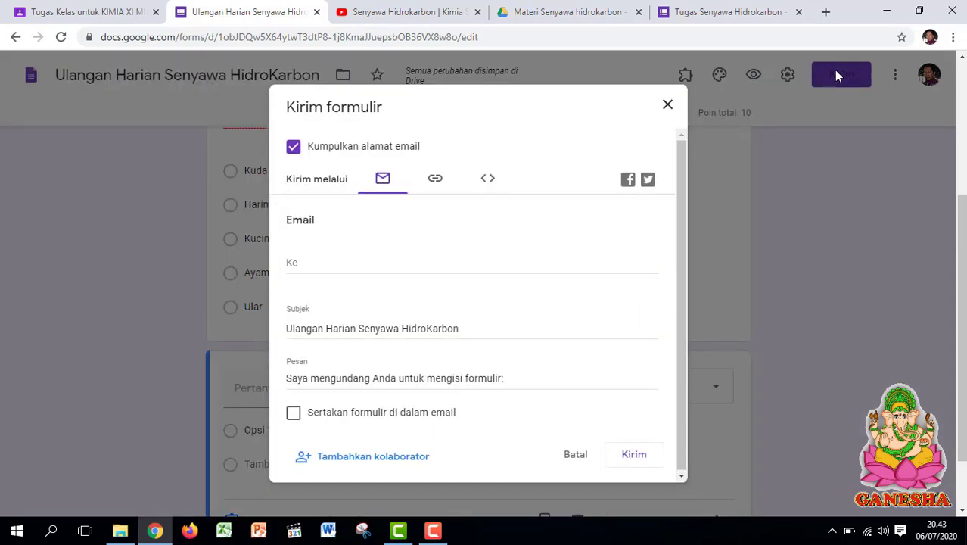
left_click(436, 180)
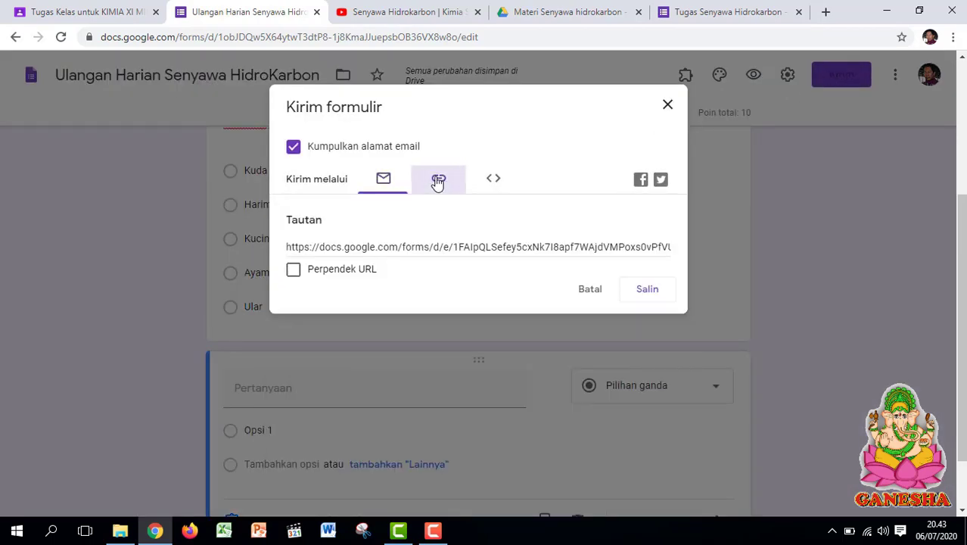
left_click(297, 273)
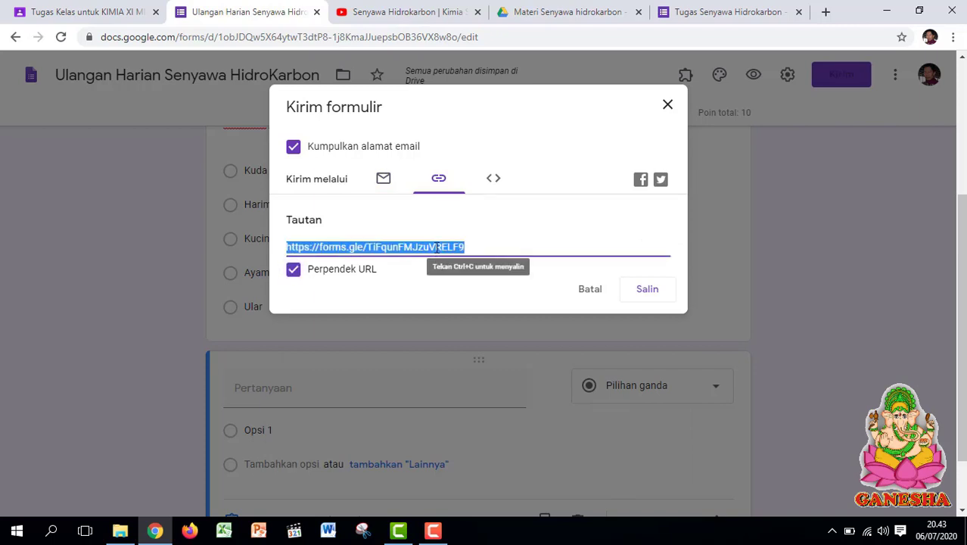
left_click(656, 295)
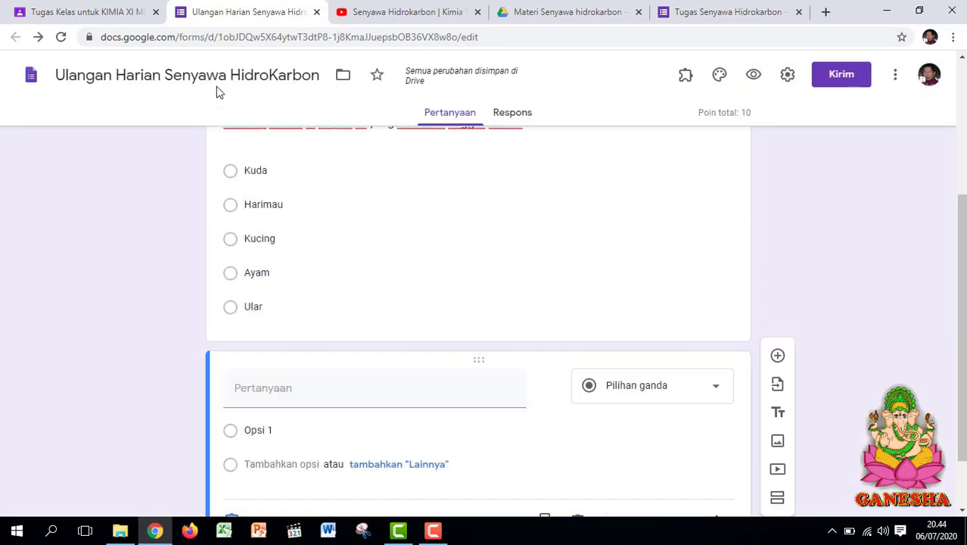
- Switch to the Classroom assignment, attach the copied quiz link, and remove the Blank Quiz attachment
left_click(102, 14)
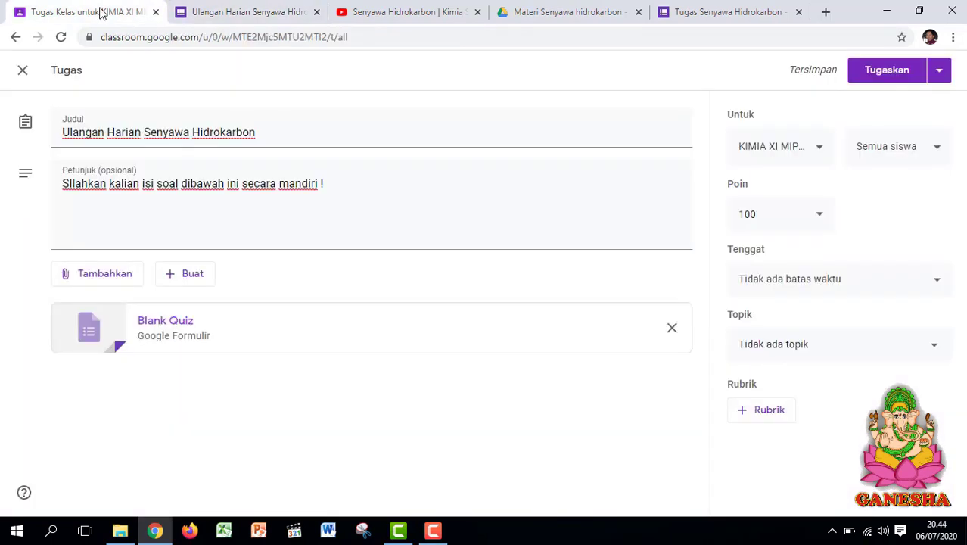
left_click(97, 274)
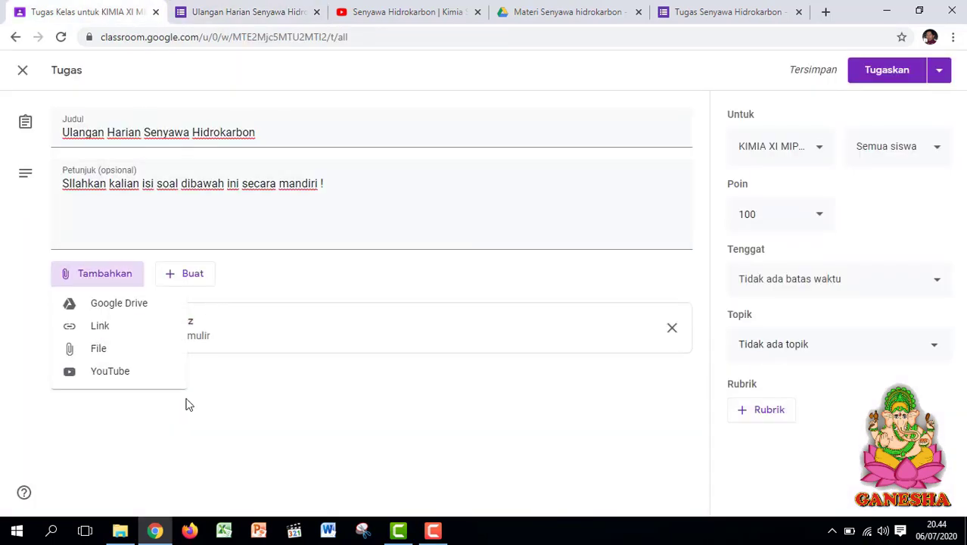
left_click(187, 404)
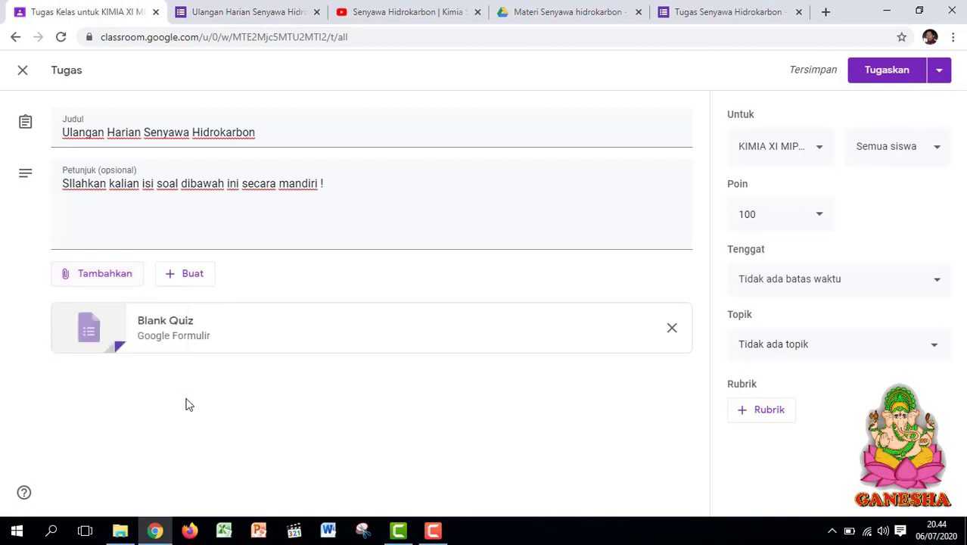
left_click(114, 282)
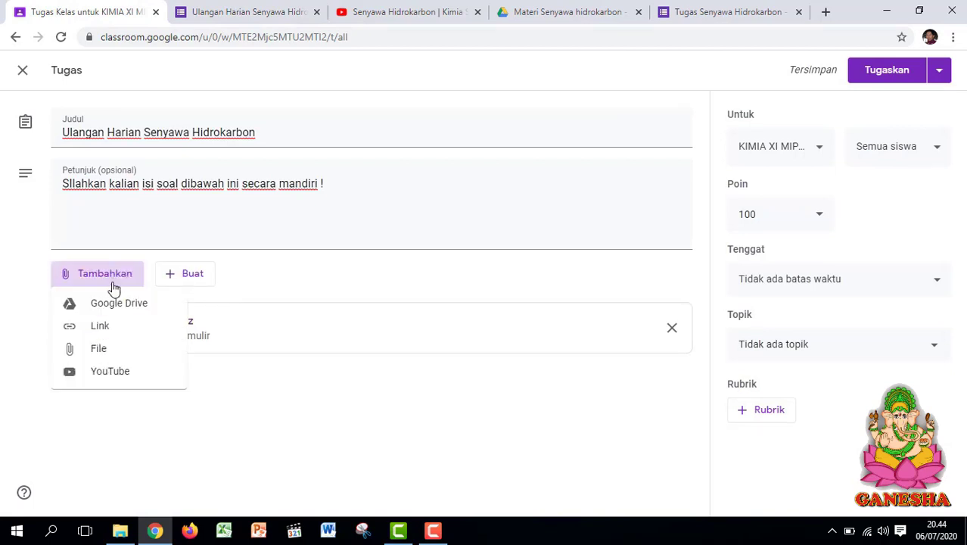
left_click(111, 327)
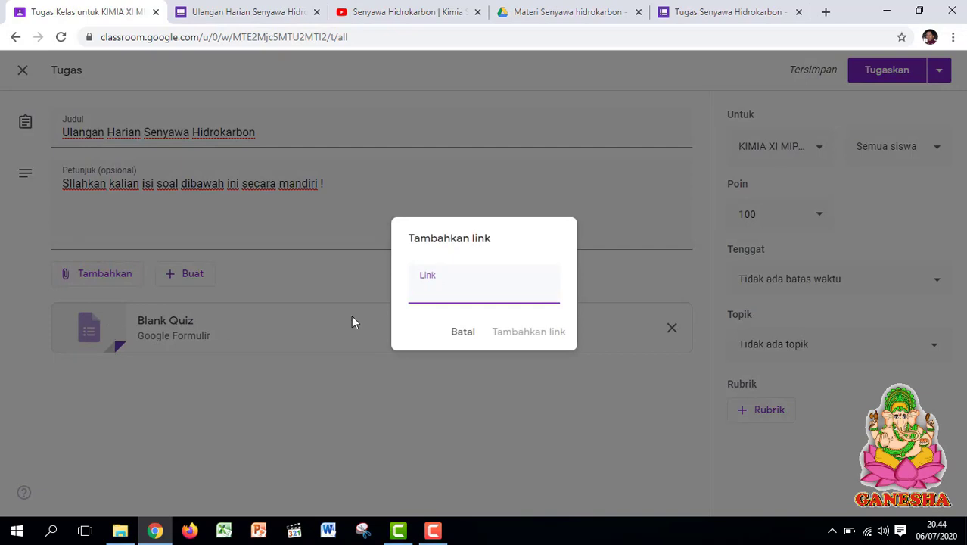
right_click(427, 294)
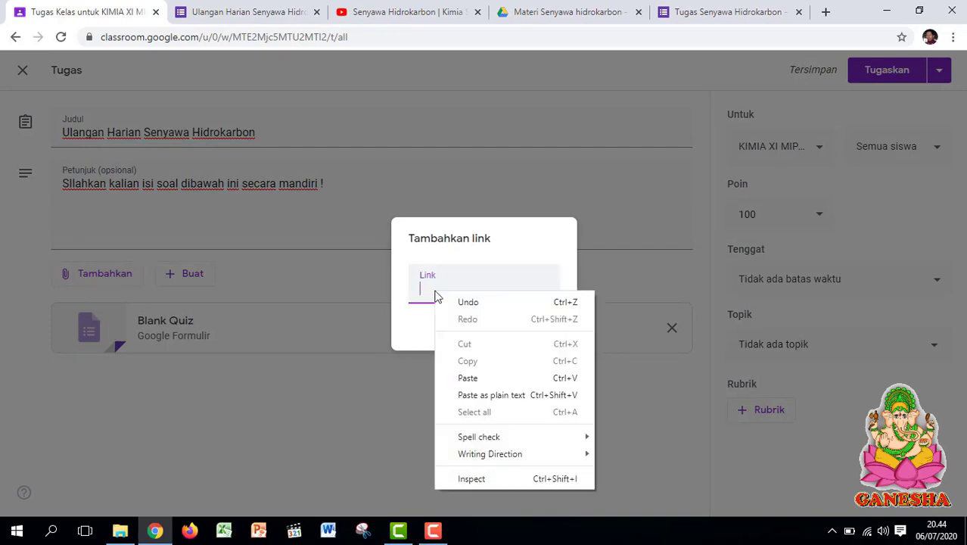
left_click(467, 376)
left_click(532, 337)
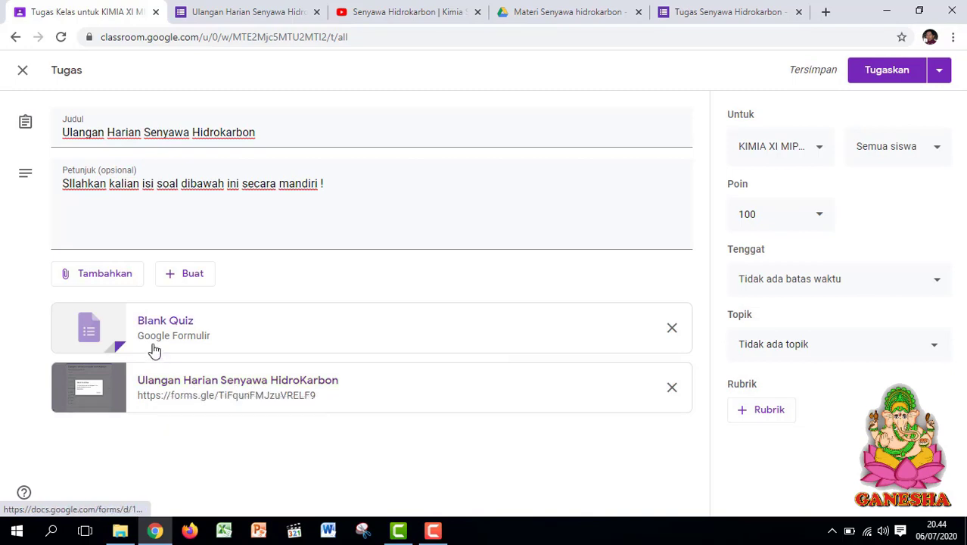
left_click(670, 330)
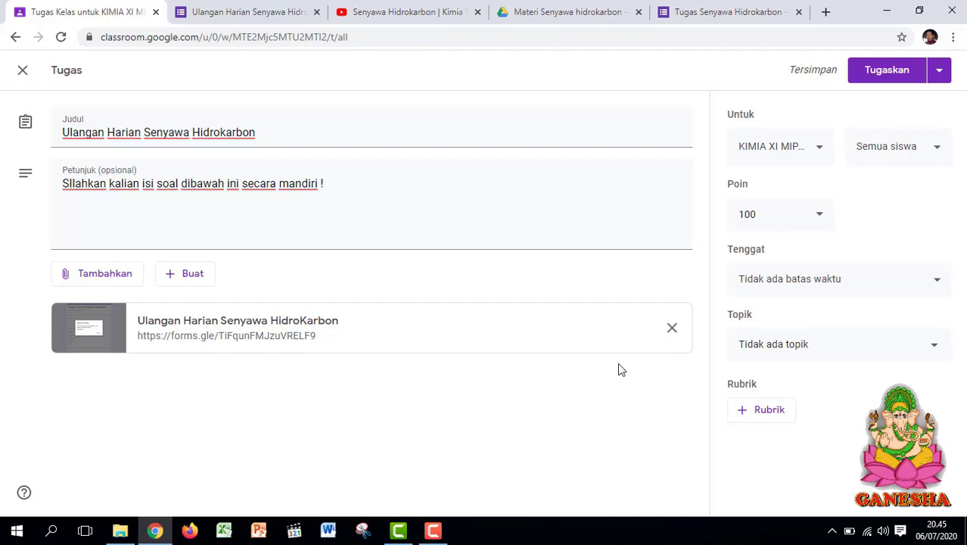
- Set the assignment's due date to 14 Jul 2020 at 10.00 and its topic to Ujian / Ulangan
left_click(818, 151)
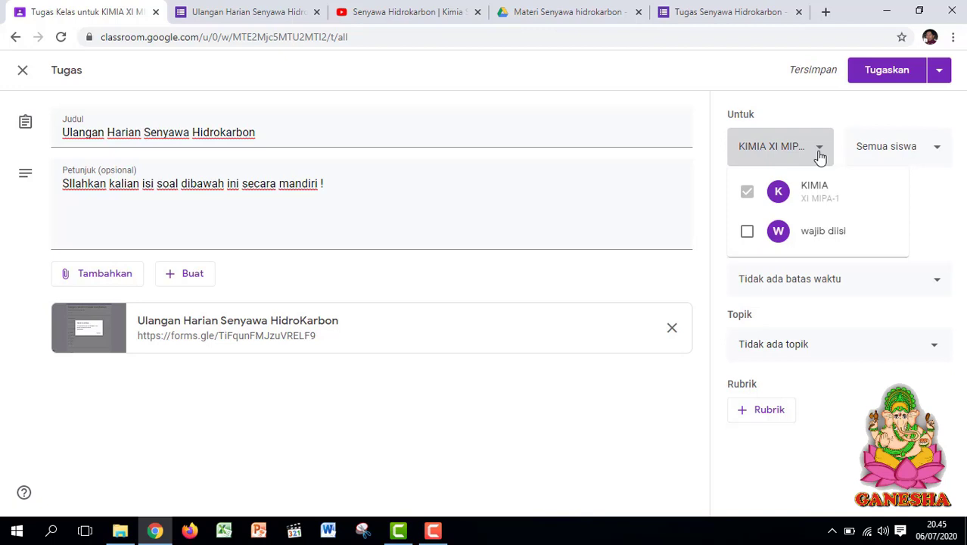
left_click(927, 150)
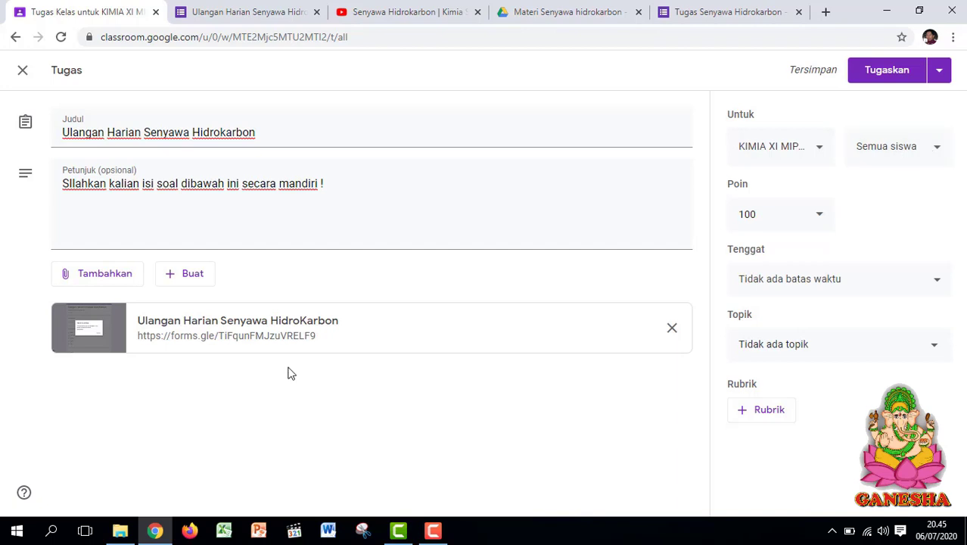
left_click(908, 282)
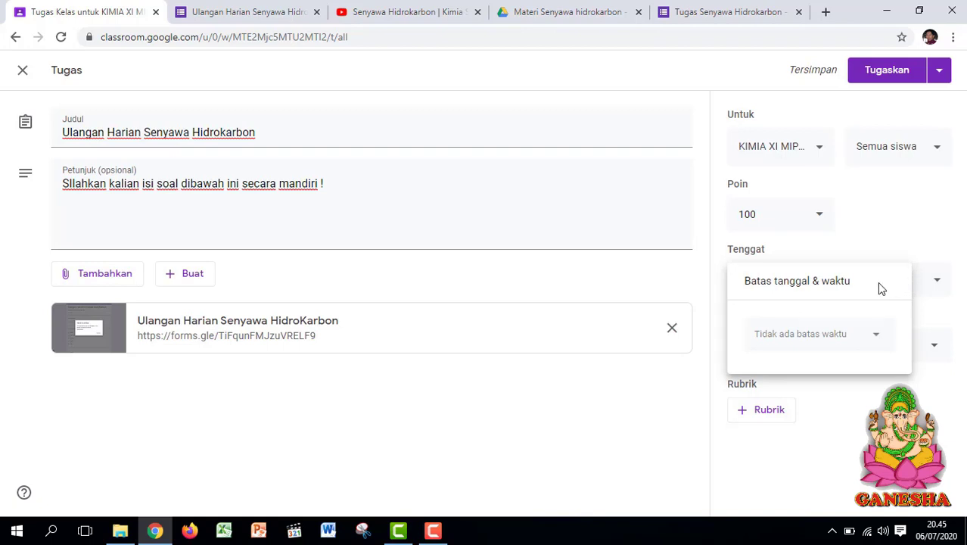
left_click(856, 339)
left_click(805, 446)
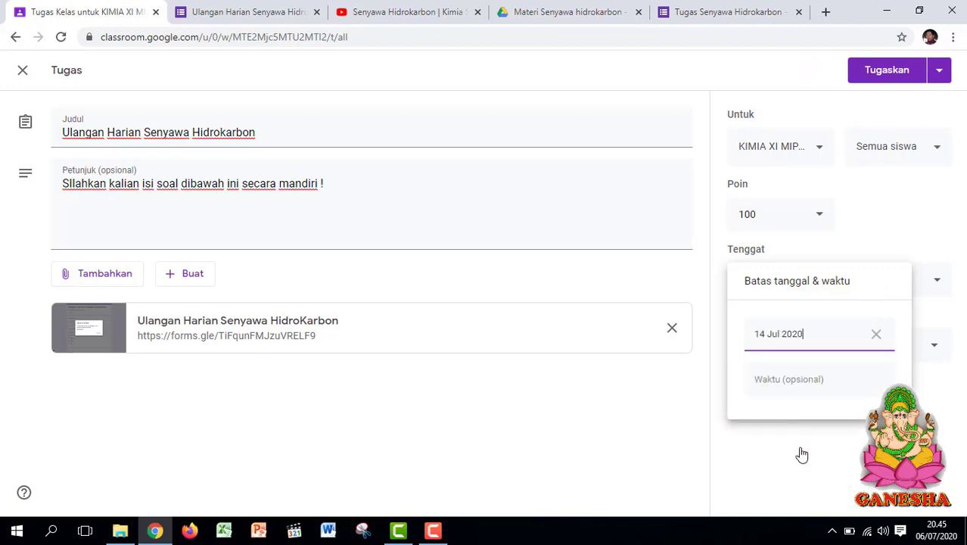
left_click(832, 386)
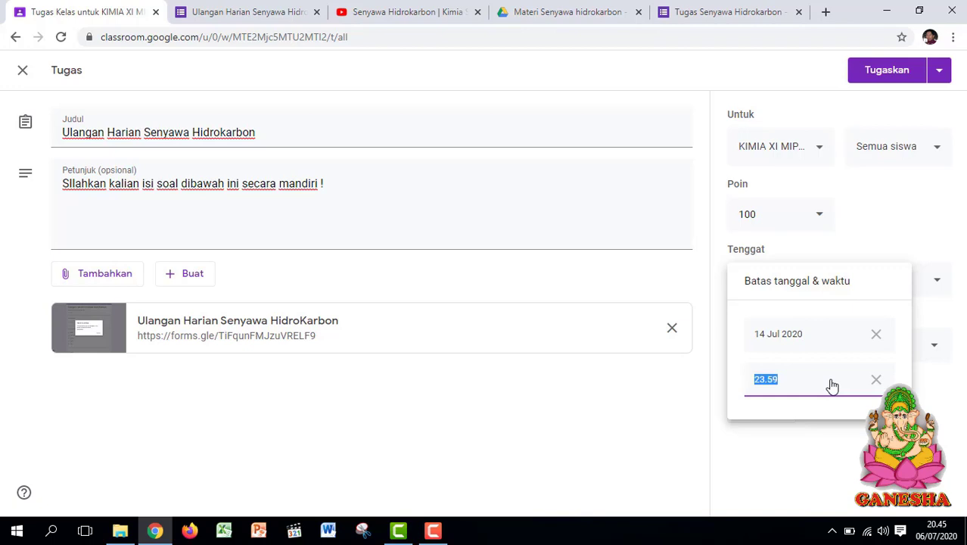
type("10.00")
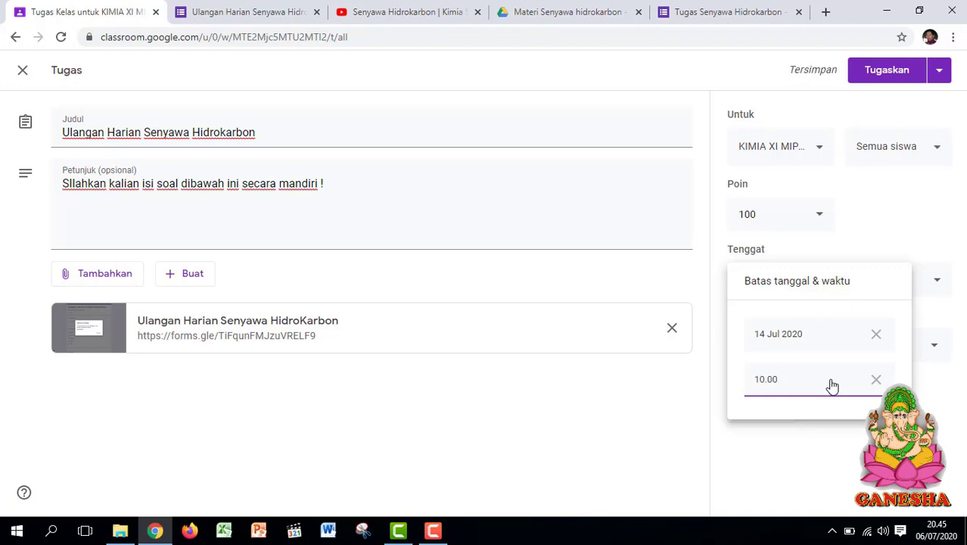
key("Return")
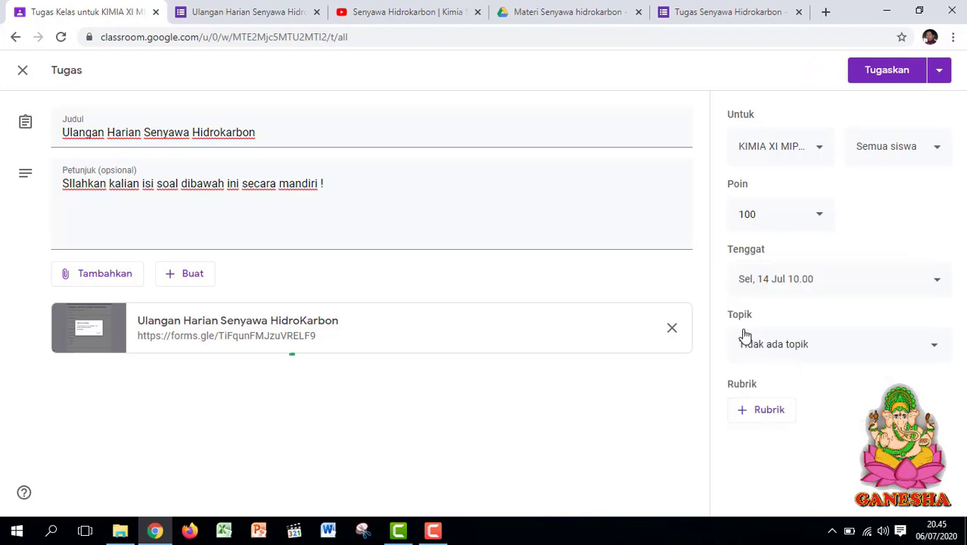
left_click(842, 350)
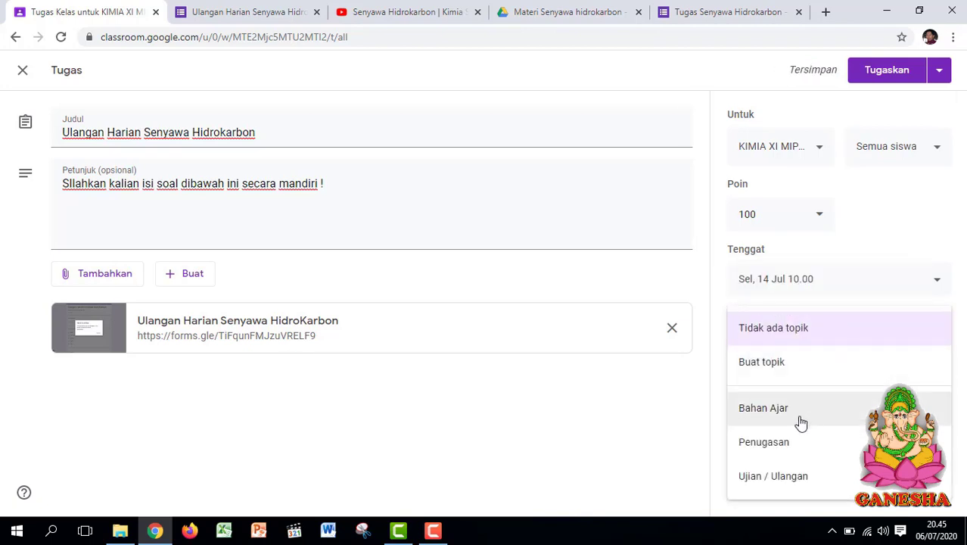
left_click(805, 478)
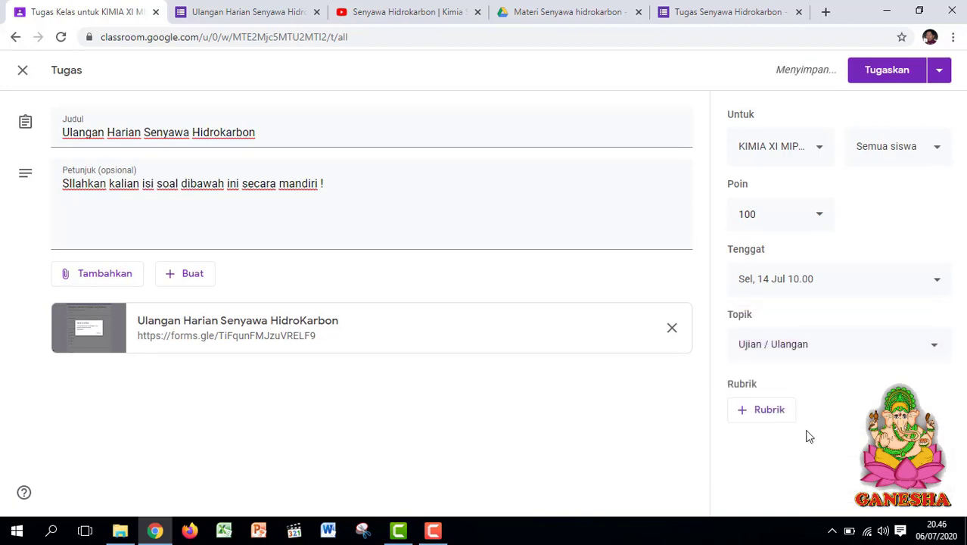
- Schedule the Ulangan Harian Senyawa Hidrokarbon assignment for 14 Jul 2020 at 08.00
left_click(939, 75)
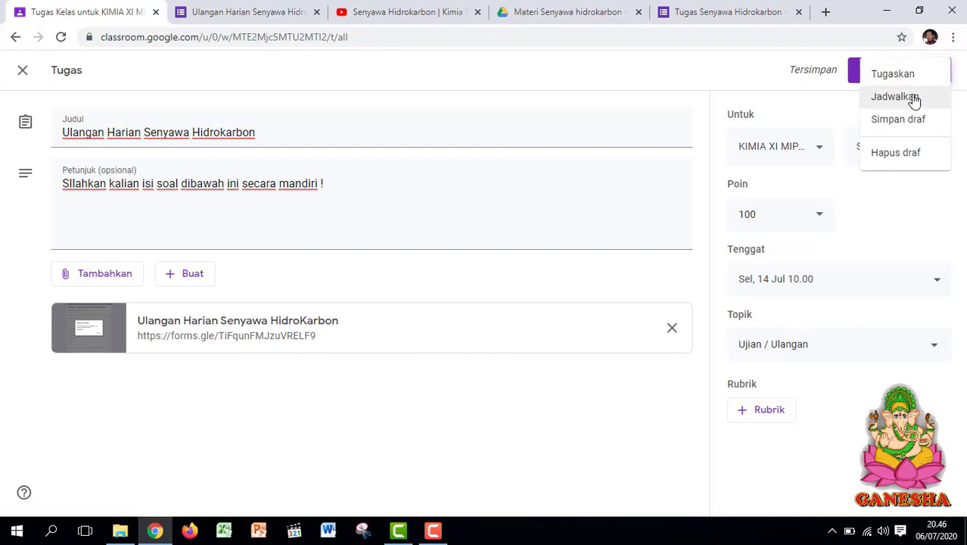
left_click(895, 97)
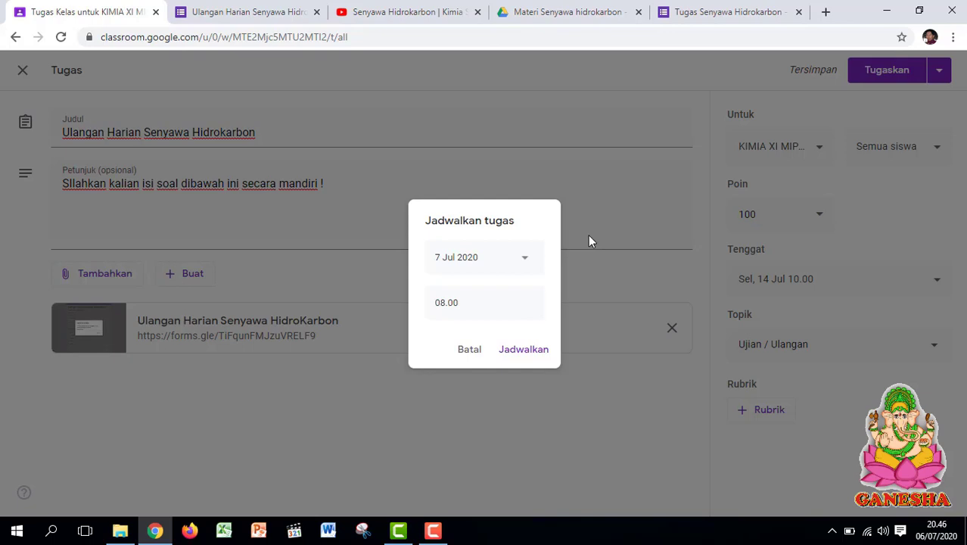
left_click(491, 305)
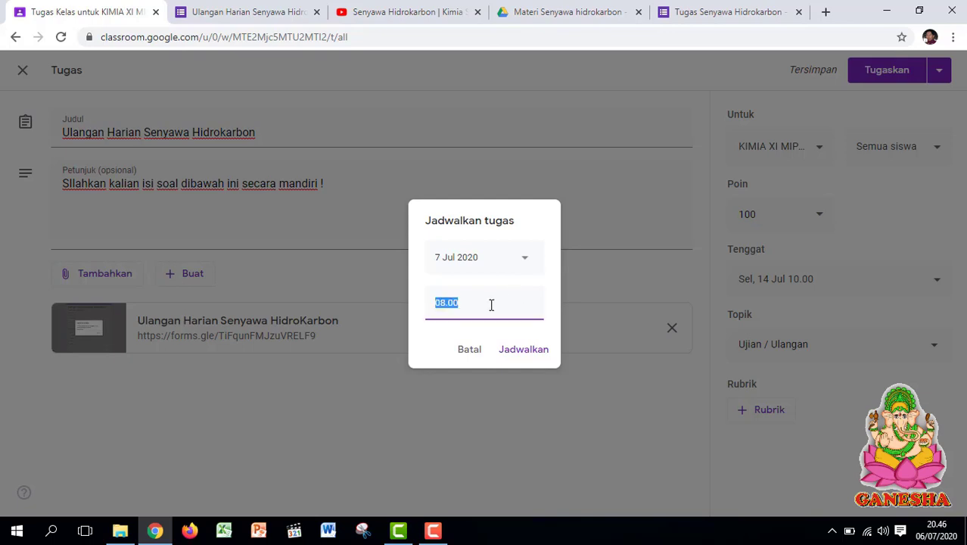
left_click(522, 259)
left_click(487, 373)
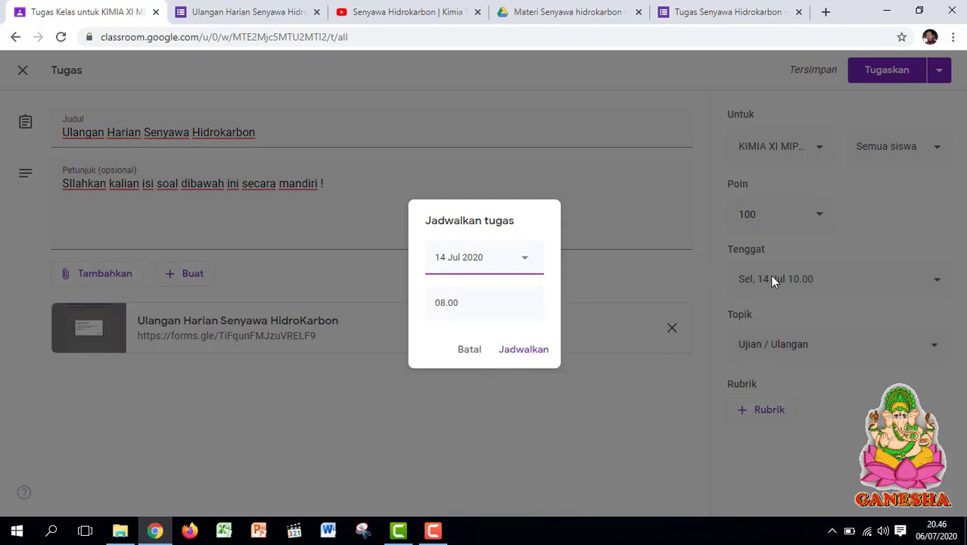
left_click(521, 352)
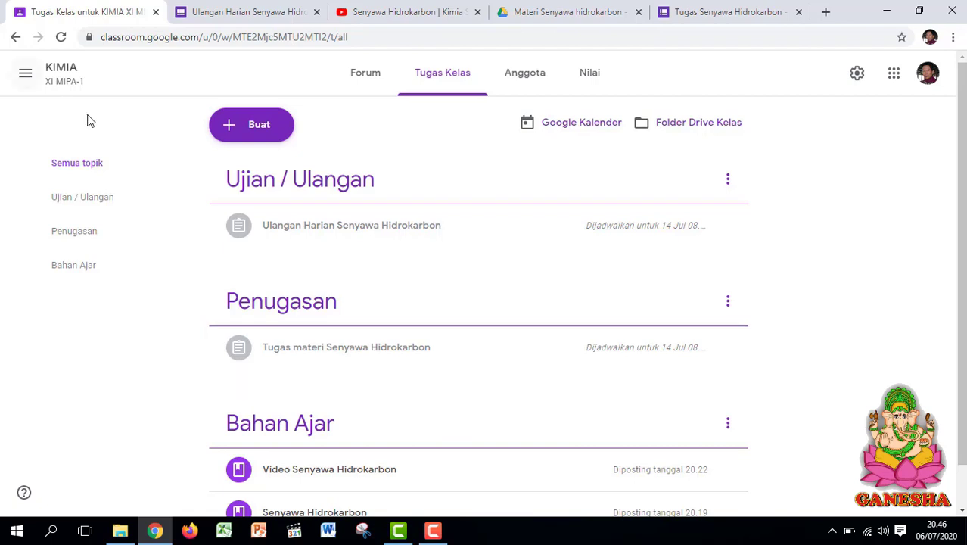
- From the class overview, copy the KIMIA XI MIPA-1 class with the section changed to XI MIPA-2
left_click(24, 79)
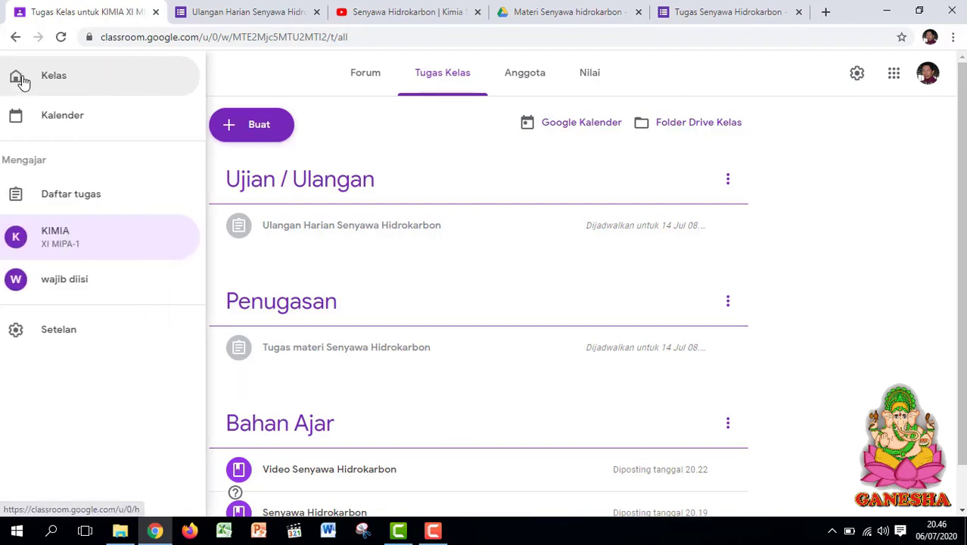
left_click(65, 80)
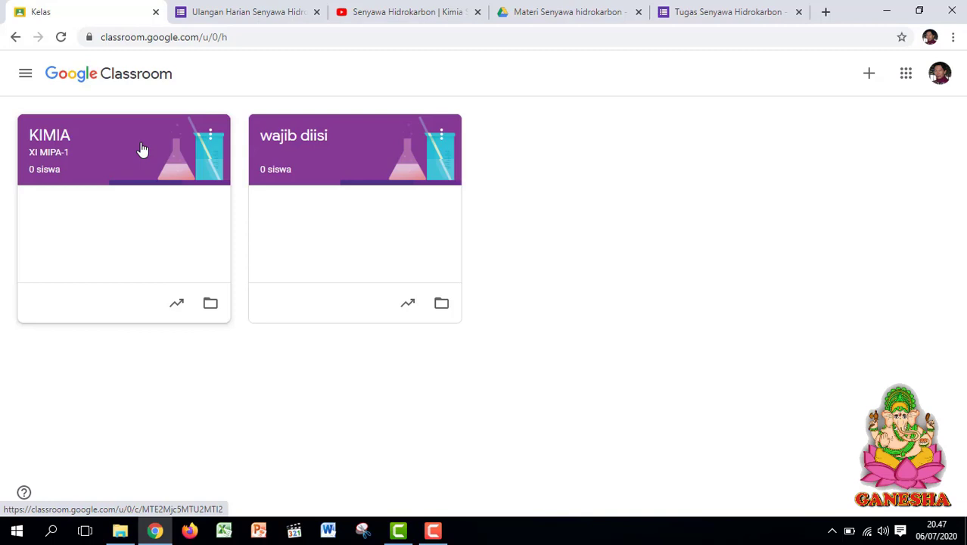
left_click(210, 135)
left_click(224, 103)
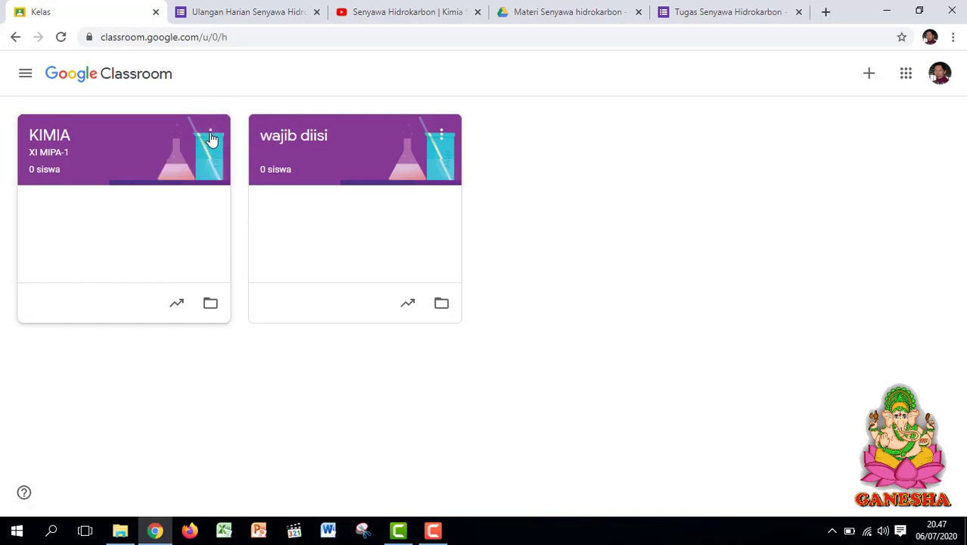
left_click(210, 137)
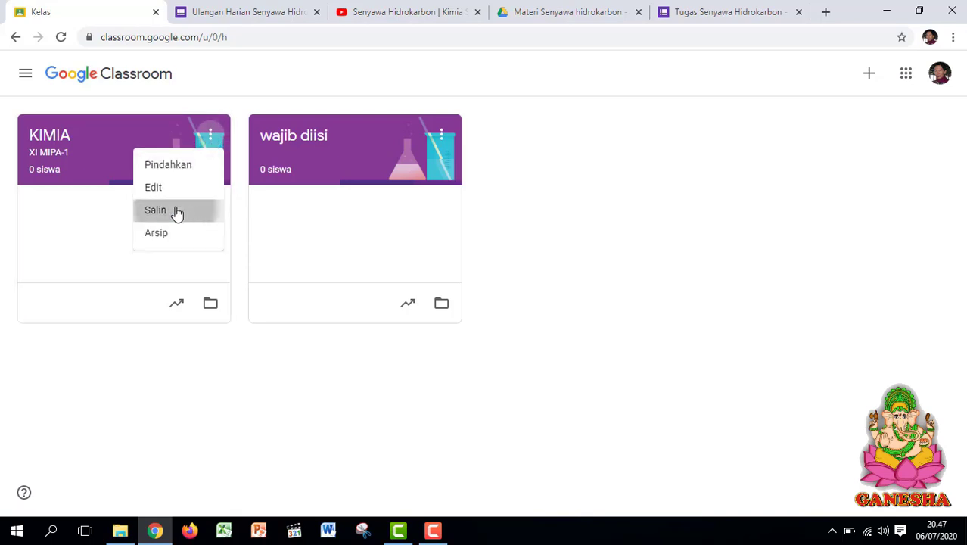
left_click(176, 212)
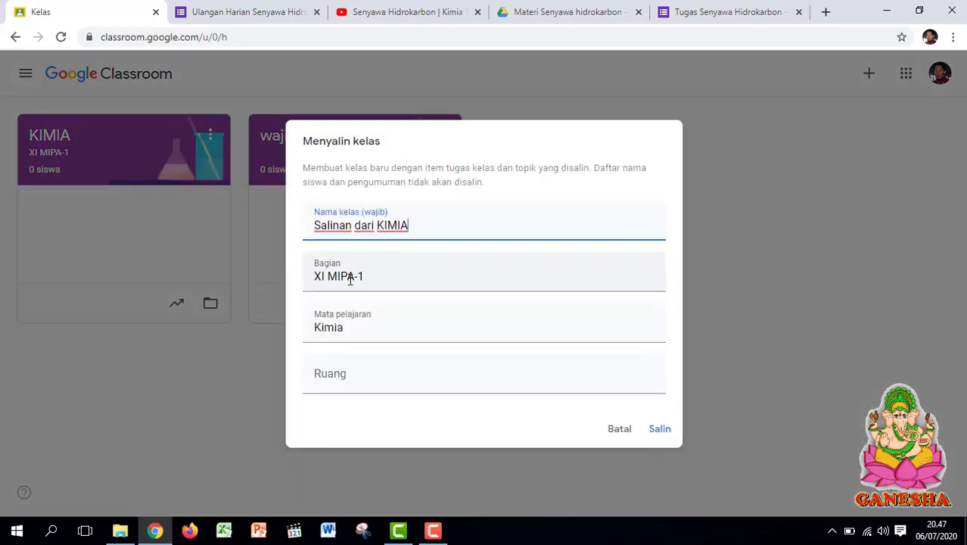
left_click(367, 277)
key("BackSpace")
type("2")
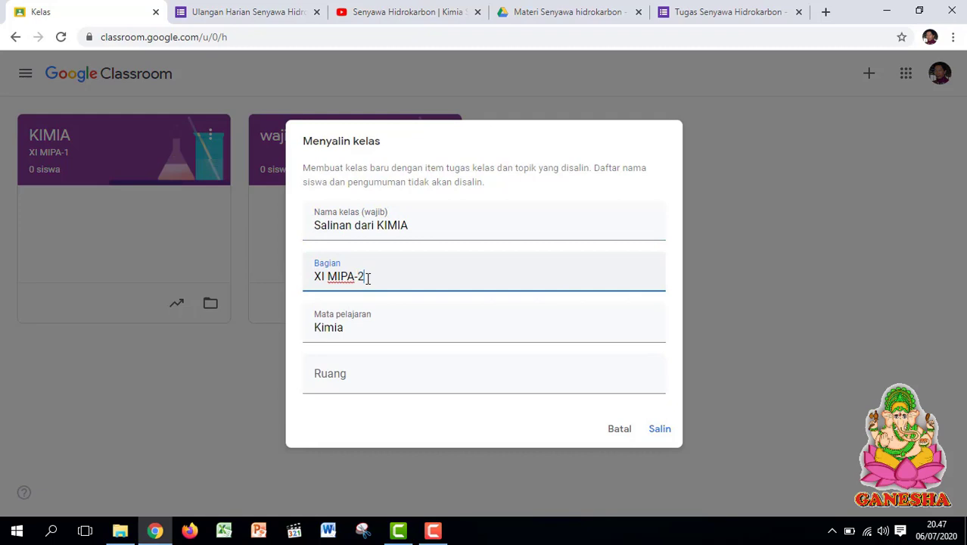
left_click(656, 430)
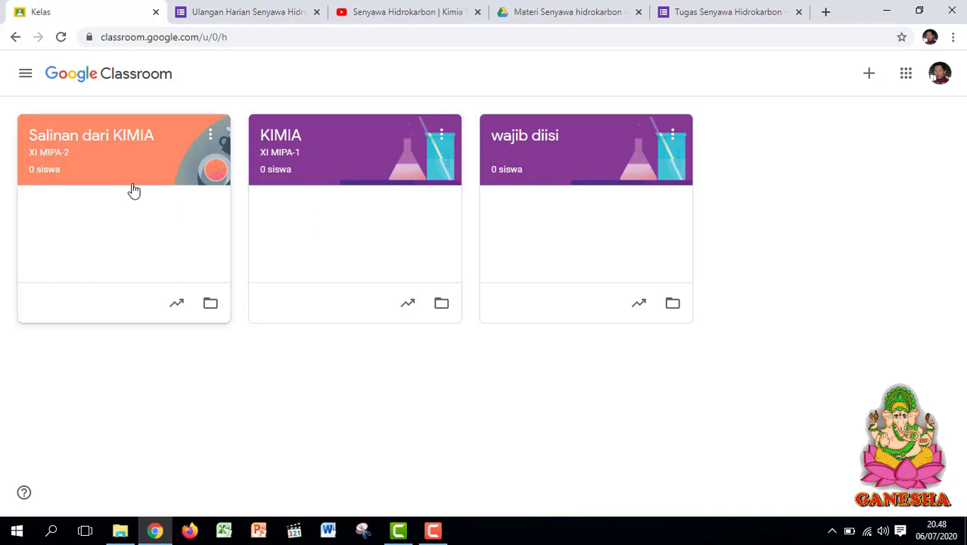
- Open the copied XI MIPA-2 class, examine its classwork topics and items, and return to the class overview
left_click(80, 139)
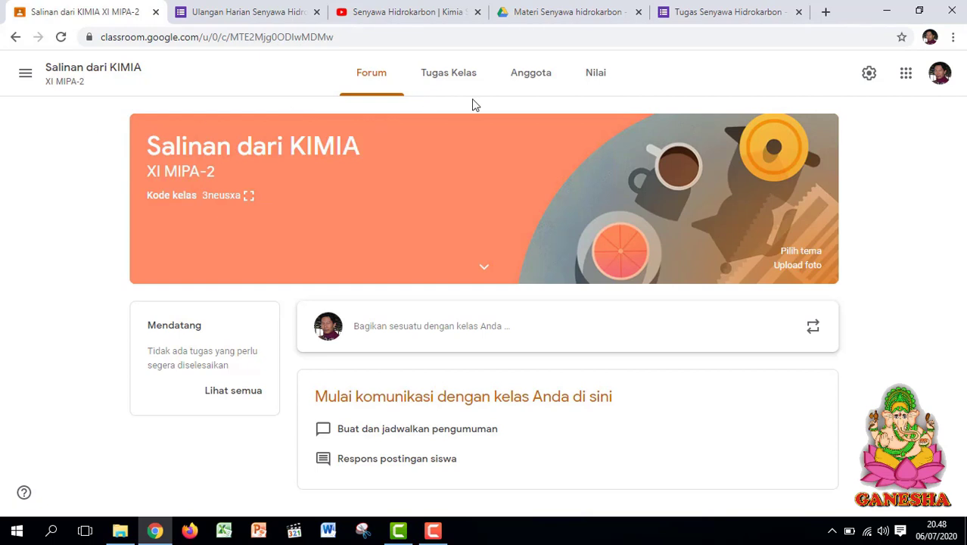
left_click(454, 74)
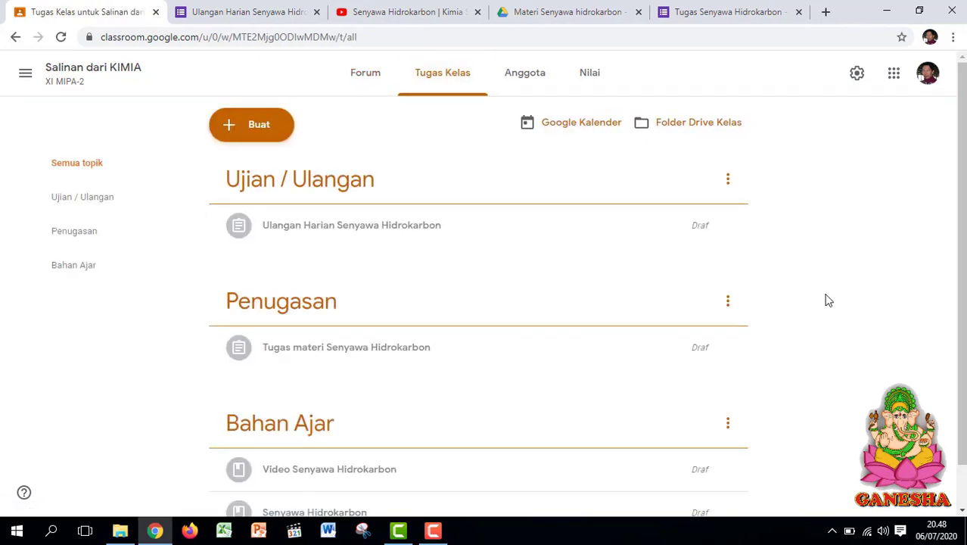
scroll(828, 300, "down", 1)
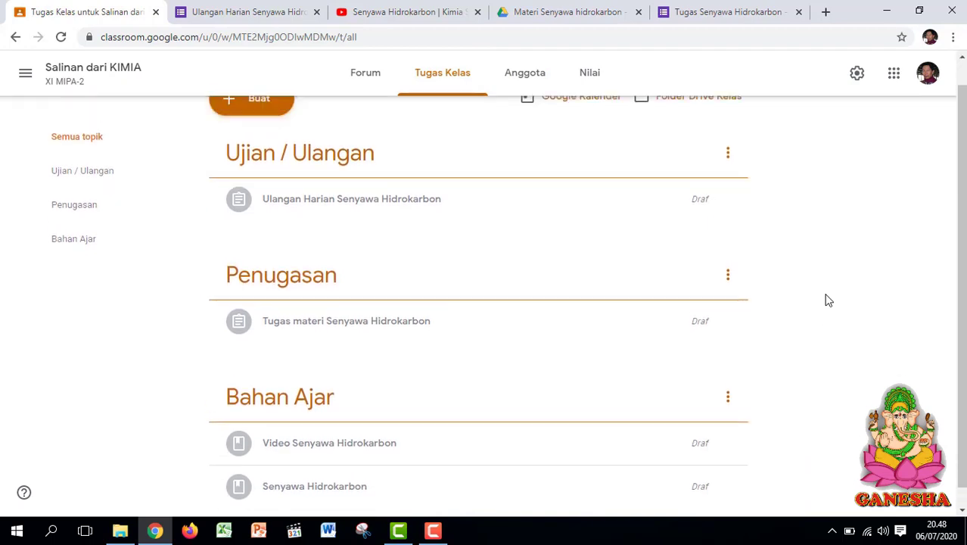
scroll(828, 301, "up", 1)
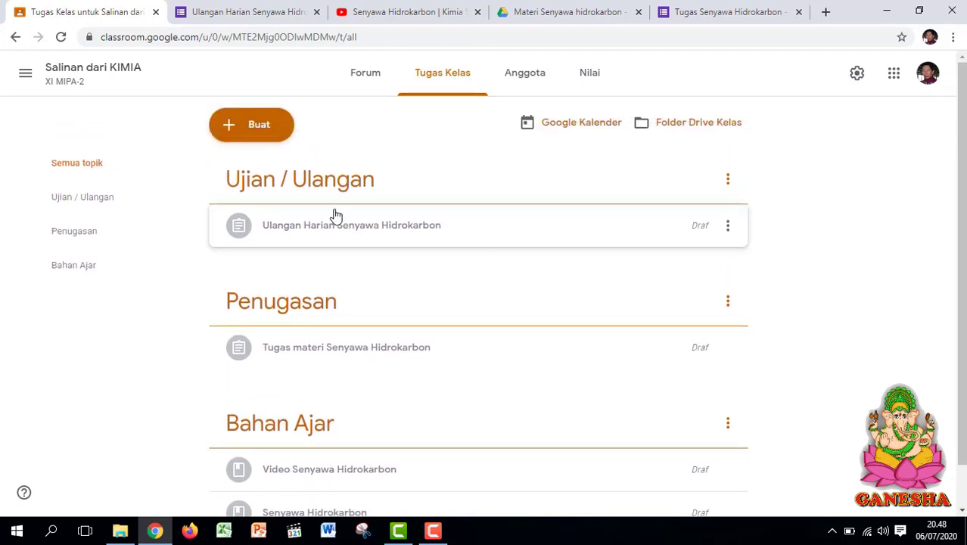
left_click(14, 36)
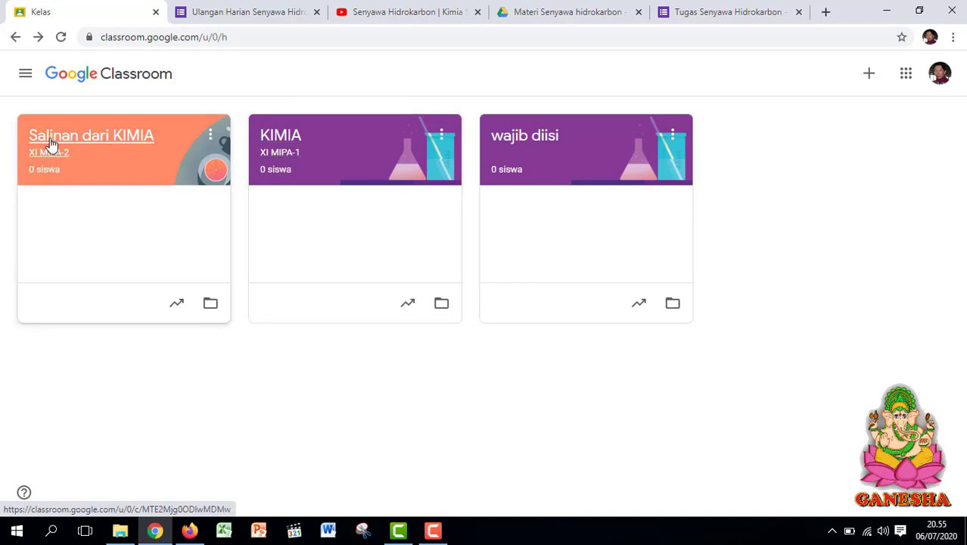
- Rename the copied XI MIPA-2 class as KIMIA and save the change
left_click(212, 140)
left_click(160, 185)
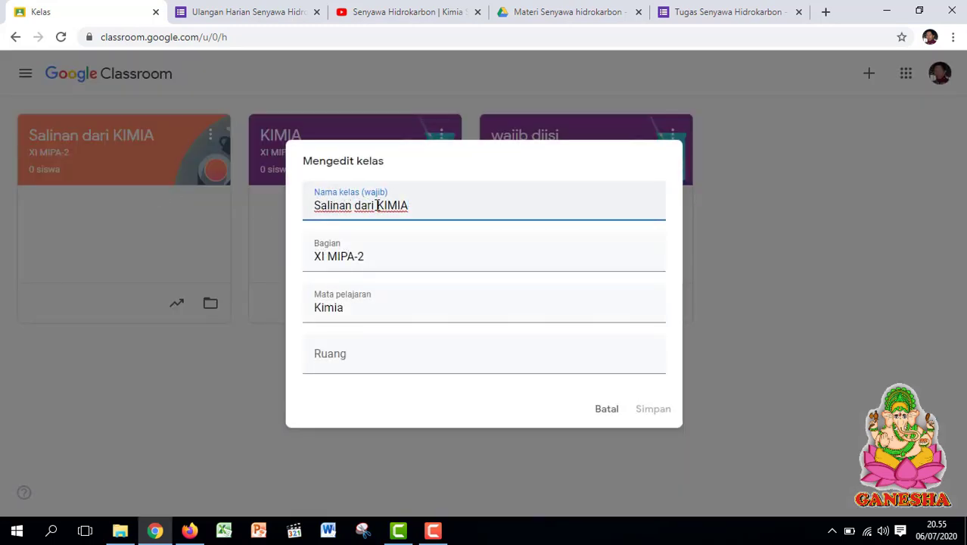
left_click_drag(378, 205, 301, 210)
key("BackSpace")
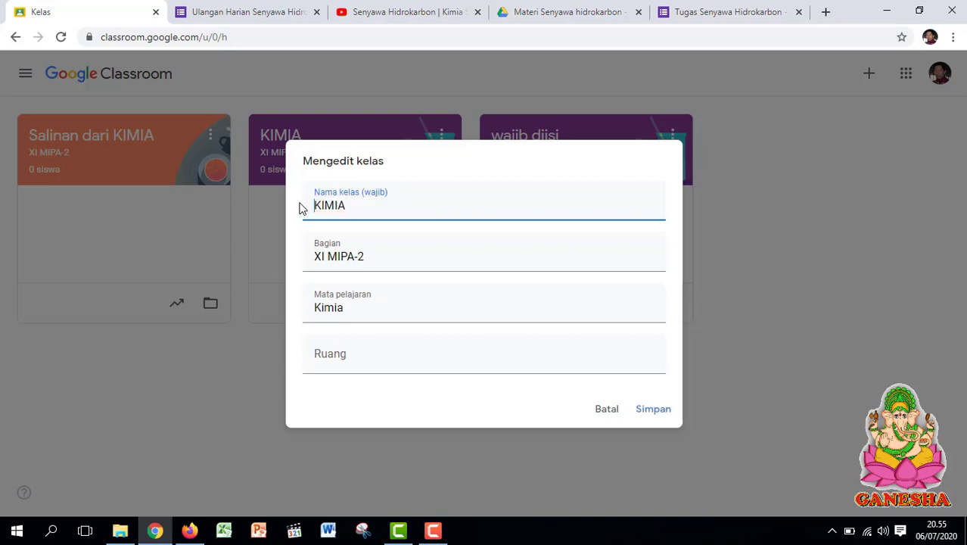
left_click(648, 411)
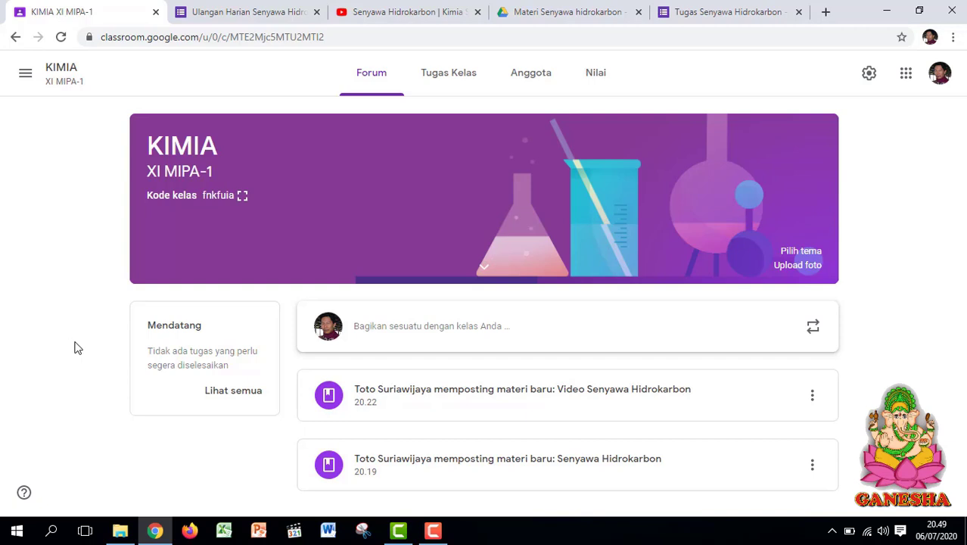
- Start a forum announcement in KIMIA XI MIPA-1 and review which classes and students it can be addressed to
left_click(428, 328)
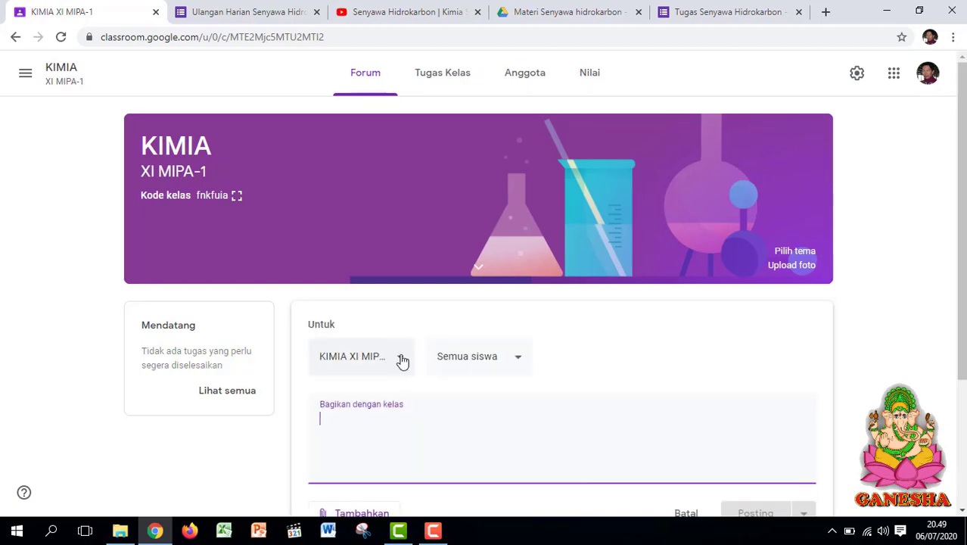
left_click(401, 359)
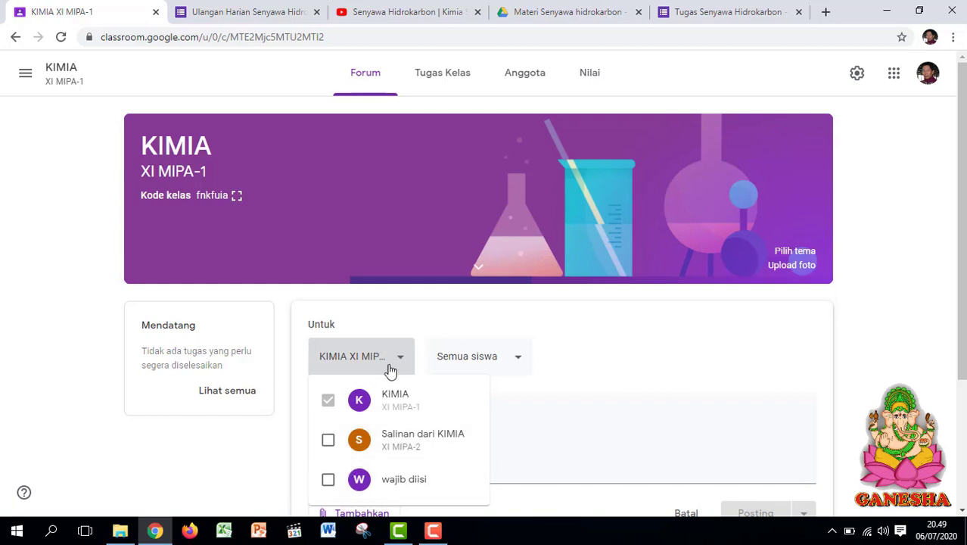
left_click(395, 358)
left_click(514, 363)
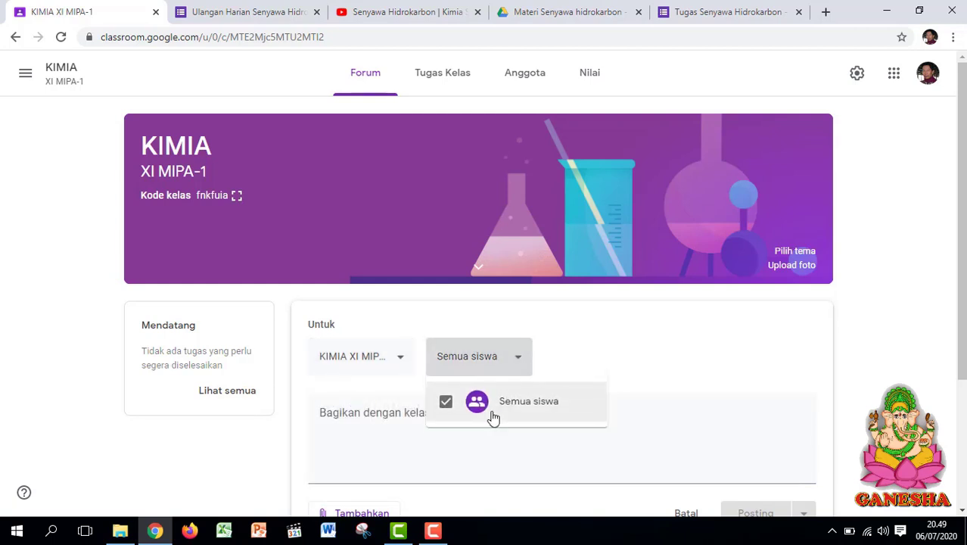
left_click(513, 364)
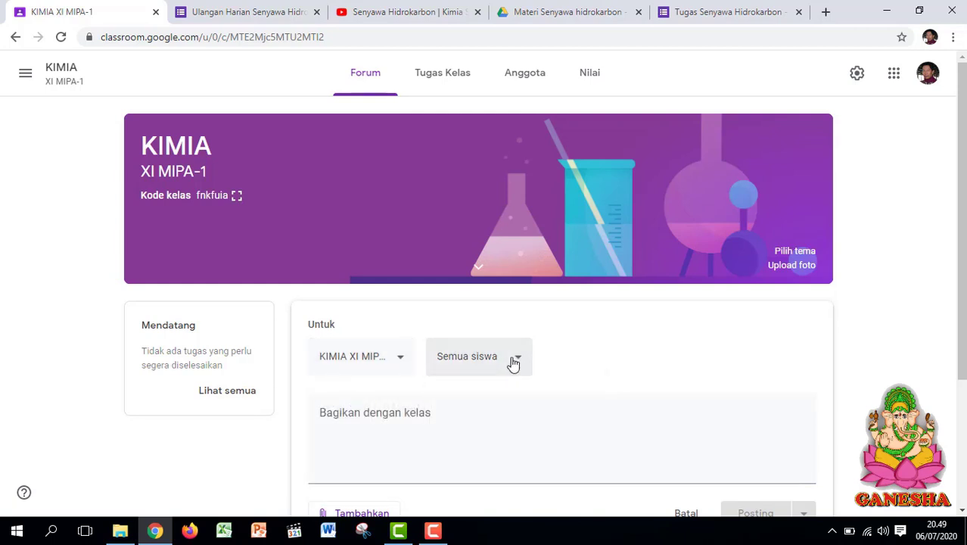
left_click(395, 361)
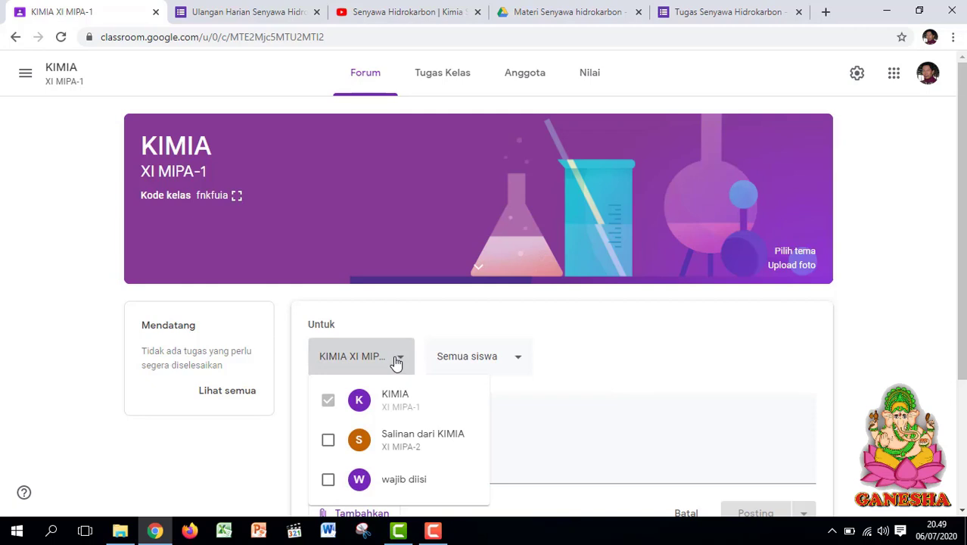
left_click(395, 361)
left_click(395, 361)
left_click(395, 361)
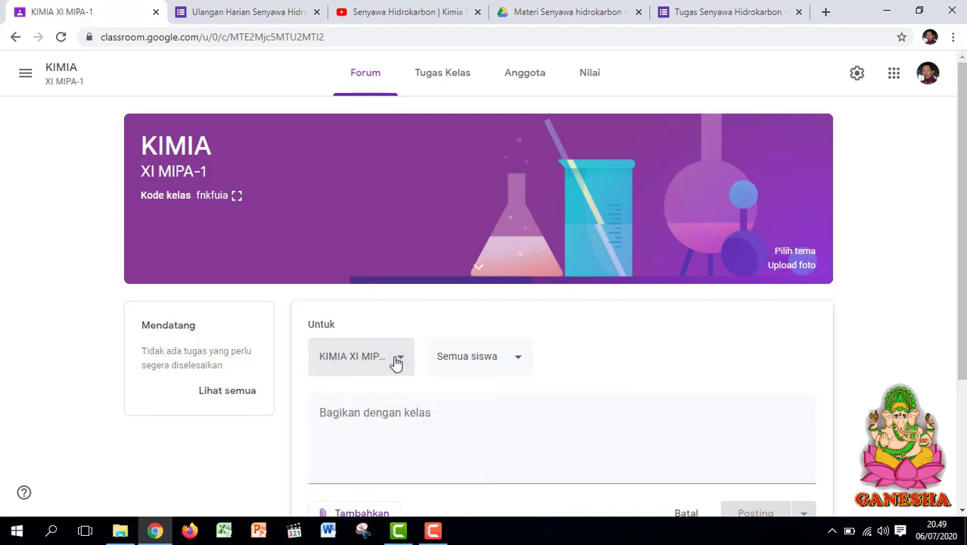
- Write the announcement "Untuk minggu ke bulan Juli 2020, silahkan kalian pelajari materi Senyawa Hidrokarbon, lengkap beserta Tugas dan Quiz nya"
left_click(416, 419)
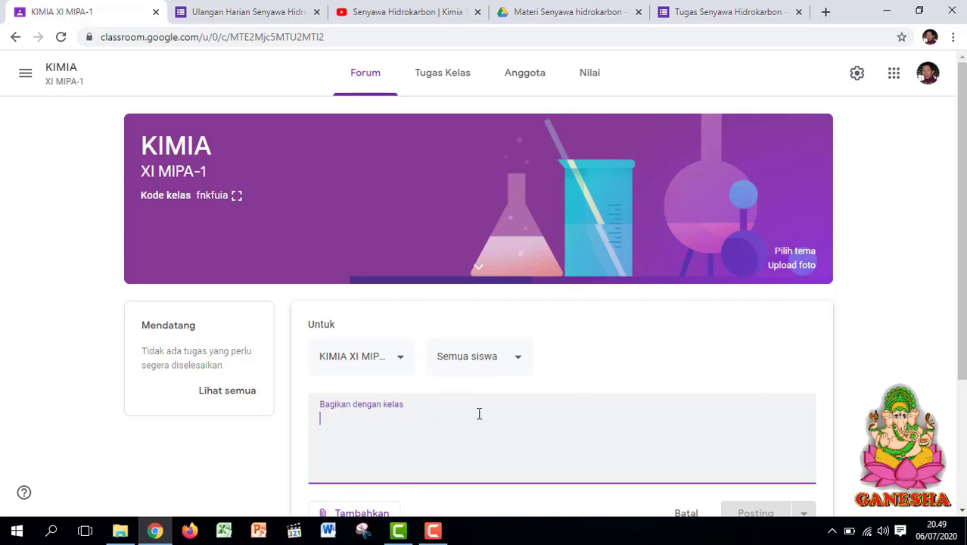
type("Untu")
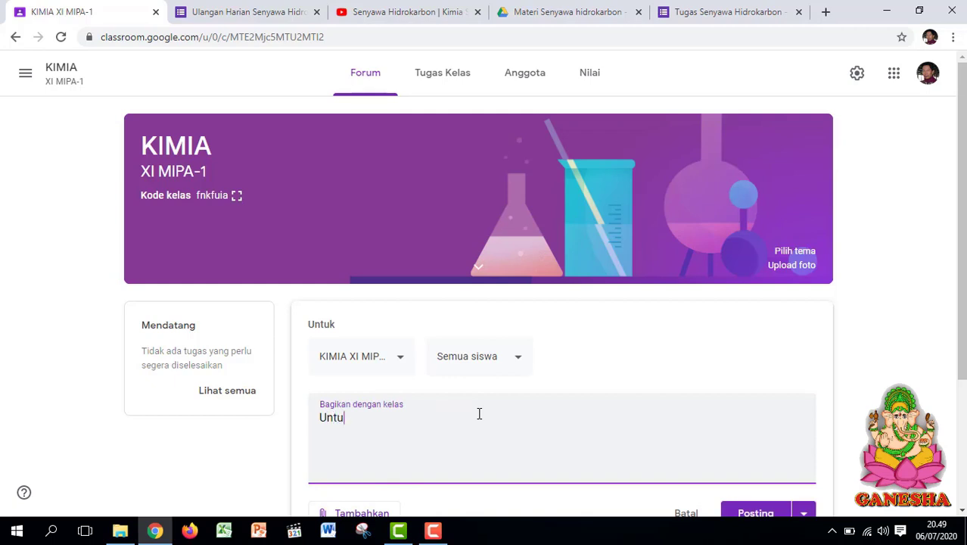
type("k minggu ke bul")
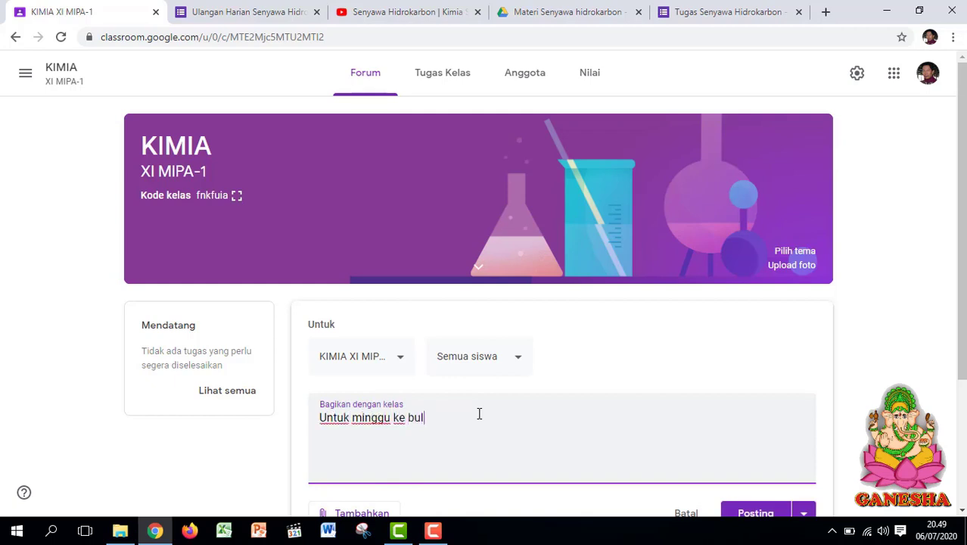
type("an Juli 2020, silahkan kalian pelajari")
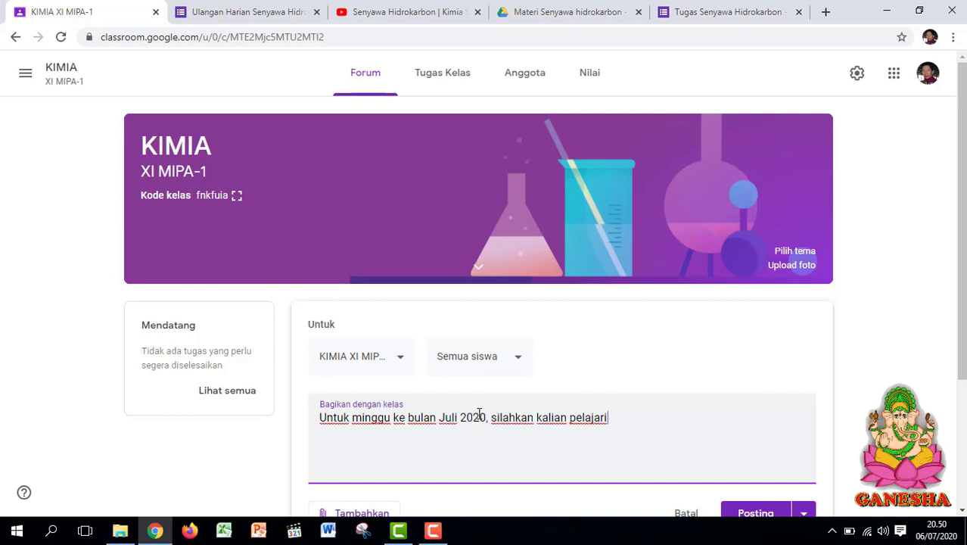
type(" materi Senya")
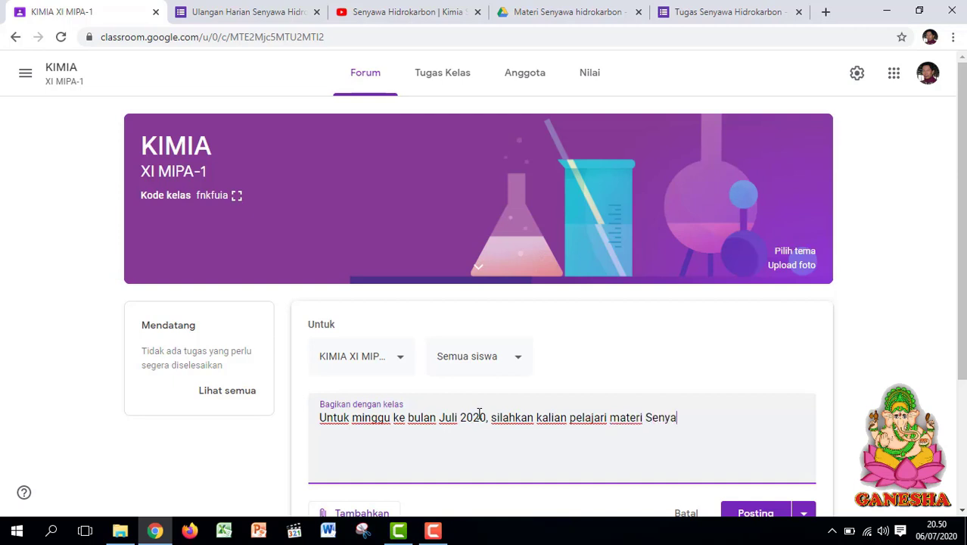
type("wa Hidrokar")
type("bon, le")
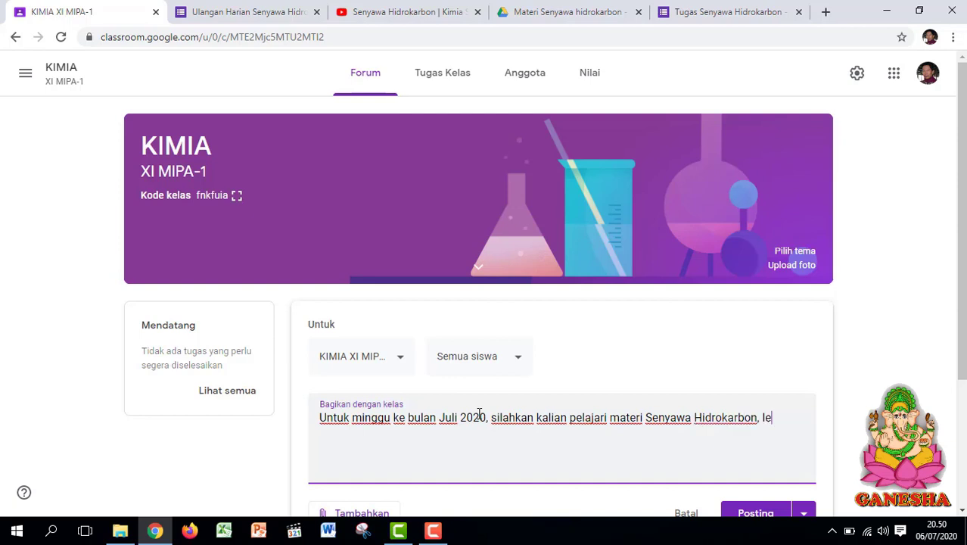
type("ngkap bese")
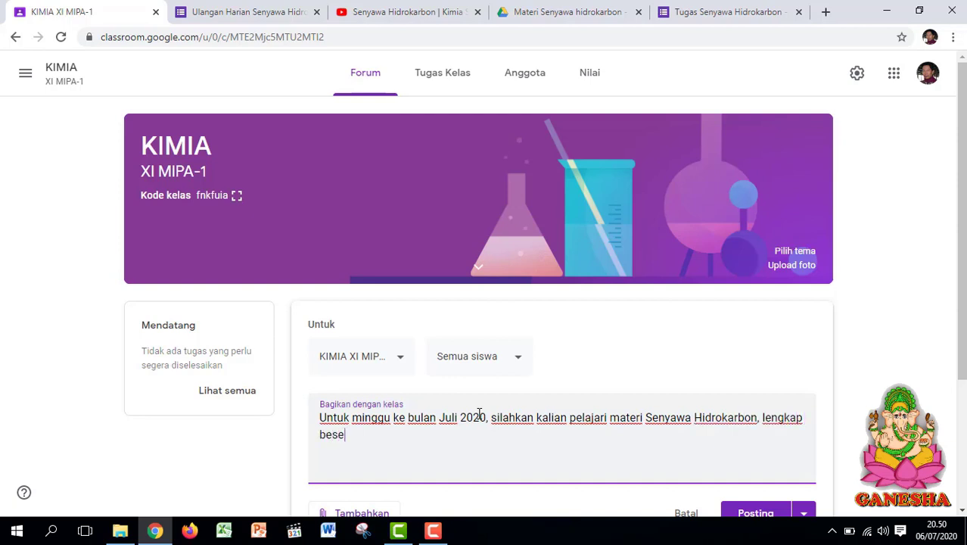
type("rta Tugas dan Q")
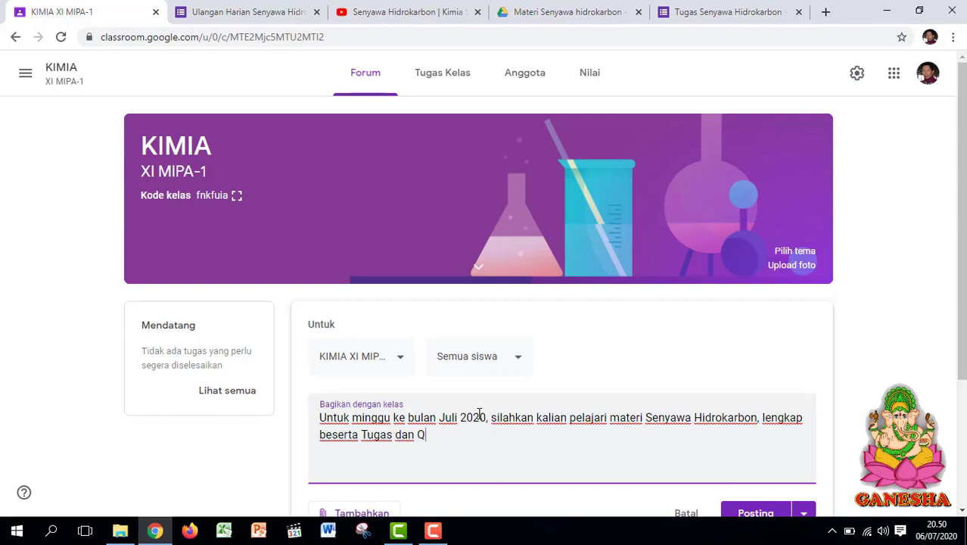
type("uiz nya")
- Post the announcement immediately to the KIMIA XI MIPA-1 forum and check it in the stream
scroll(589, 410, "down", 2)
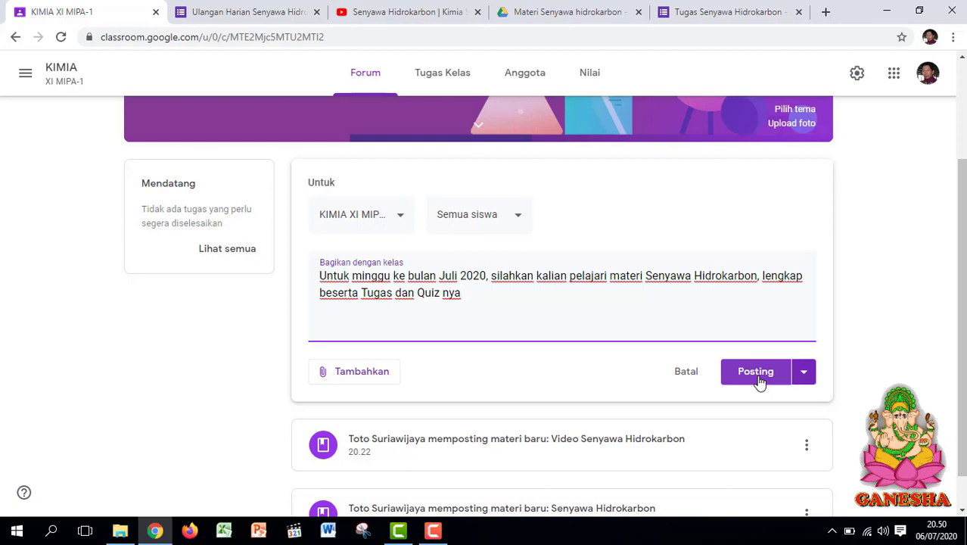
left_click(804, 373)
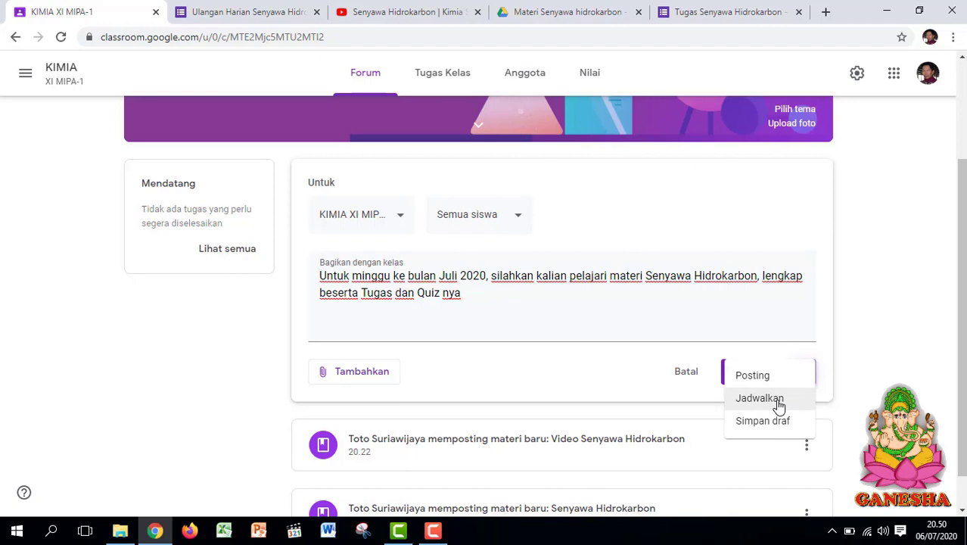
left_click(743, 373)
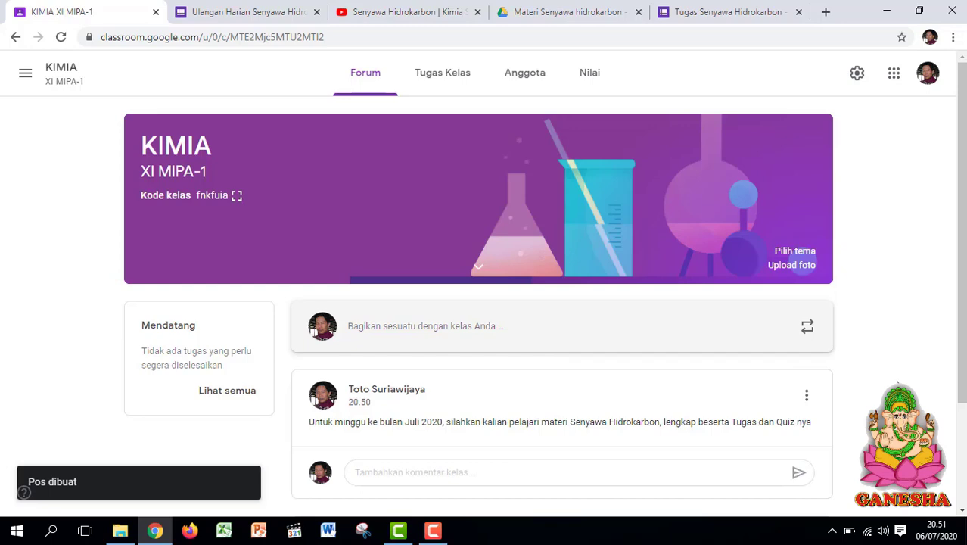
scroll(897, 384, "down", 2)
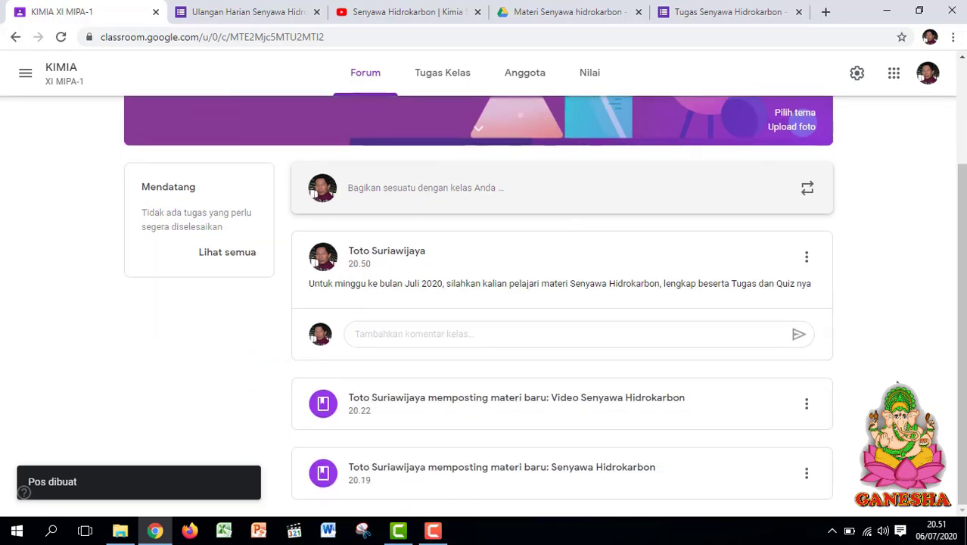
scroll(897, 384, "up", 2)
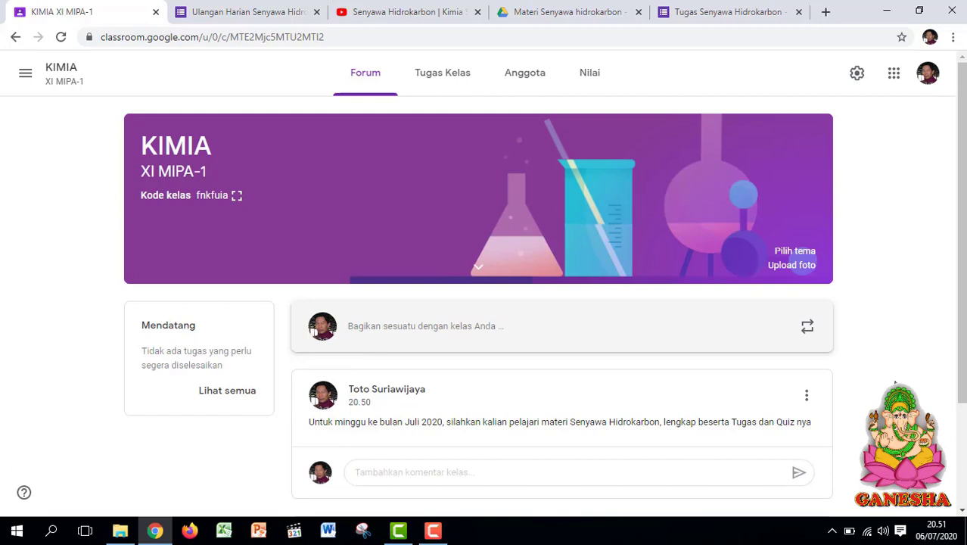
- Reopen KIMIA XI MIPA-1 from the class overview and review its classwork, members and grades pages
left_click(24, 73)
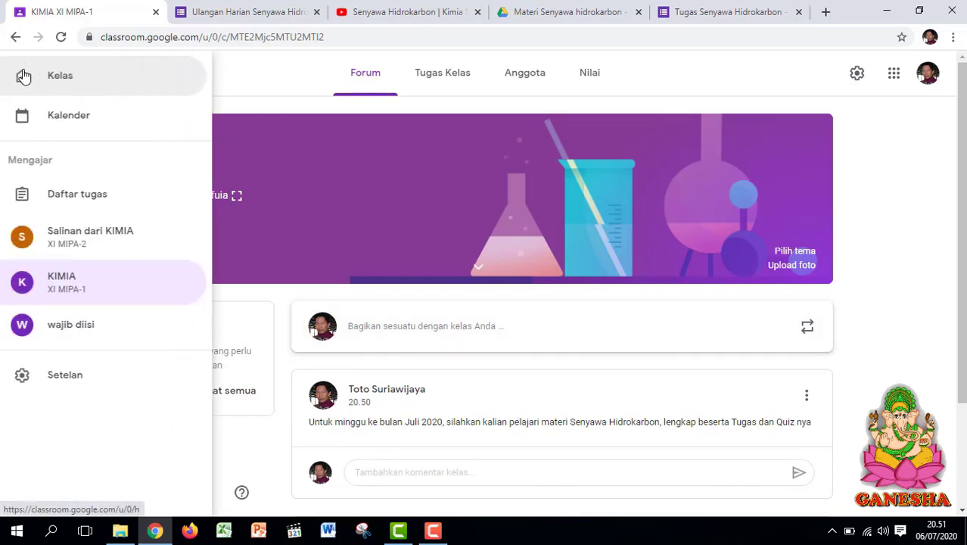
left_click(49, 78)
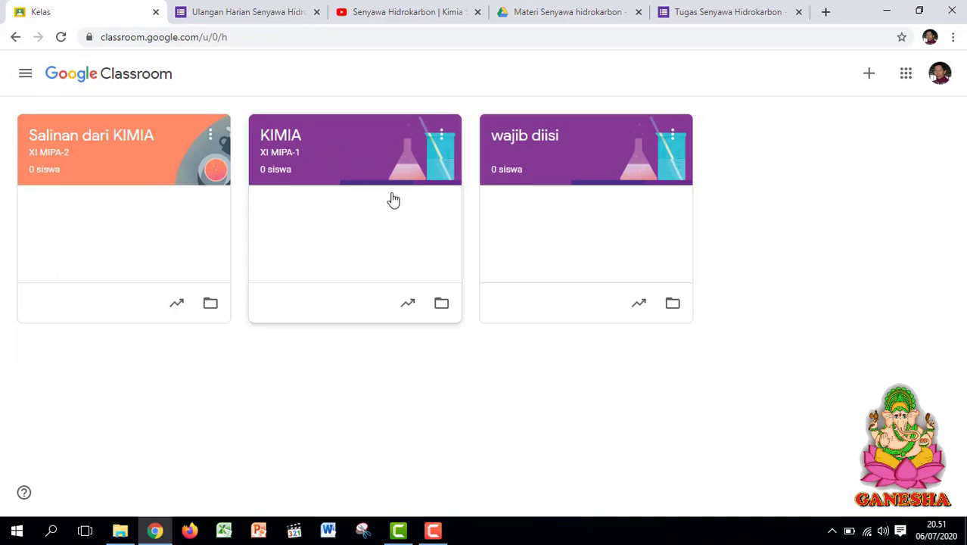
left_click(288, 140)
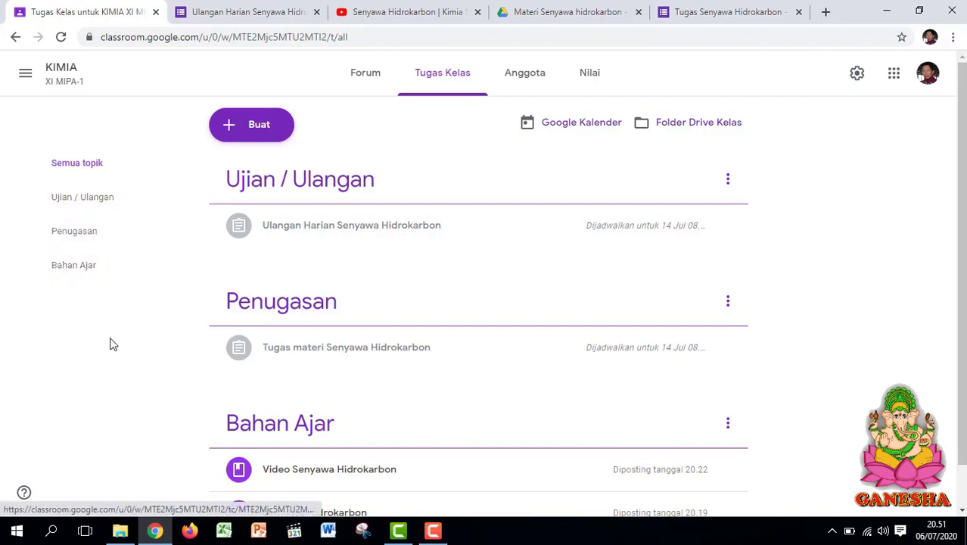
scroll(124, 351, "down", 1)
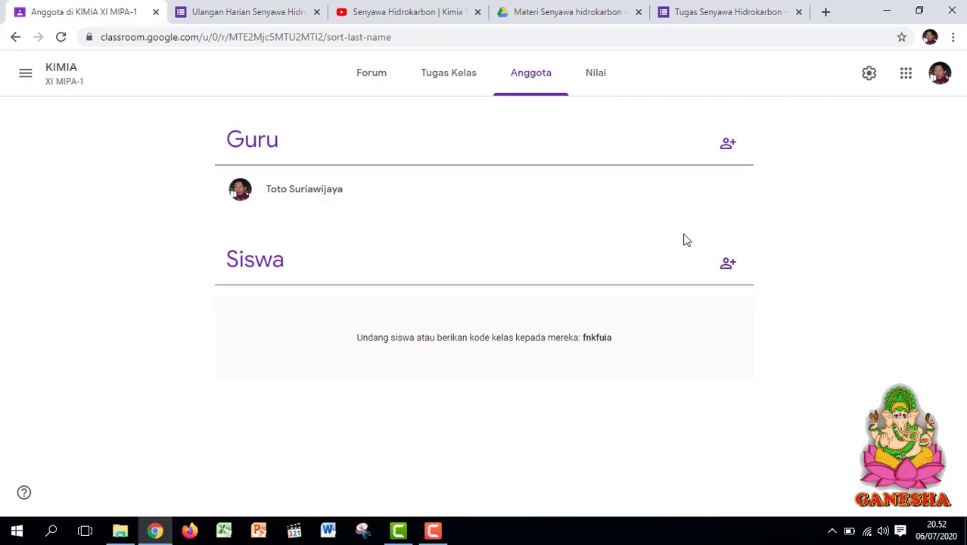
left_click(597, 86)
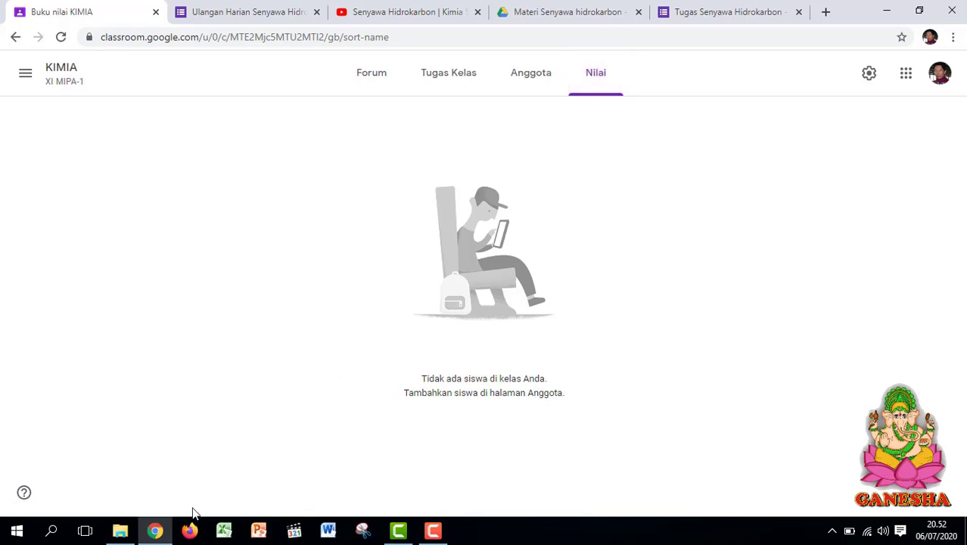
- Switch to Firefox, open Google Classroom from a Google search for "google classroom", and start joining a class
left_click(191, 531)
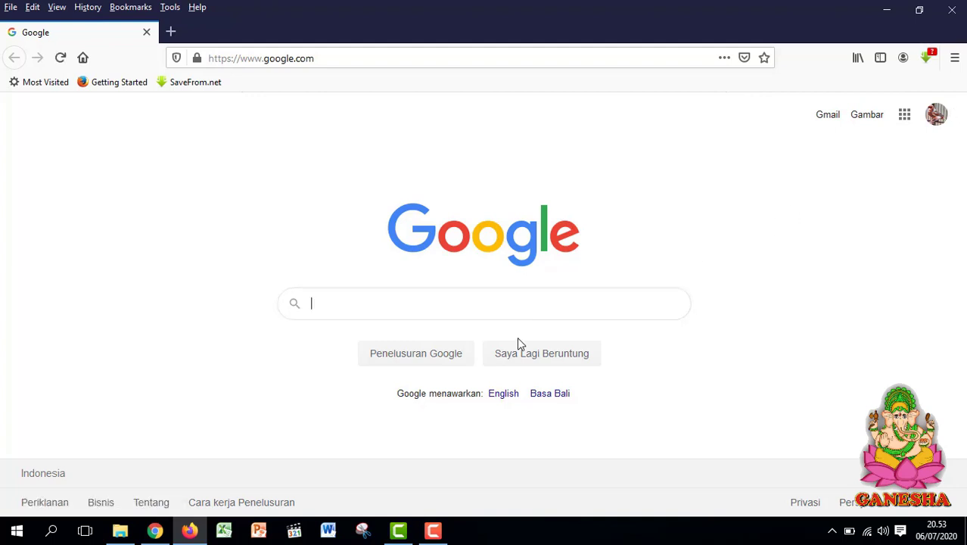
left_click(479, 312)
type("g")
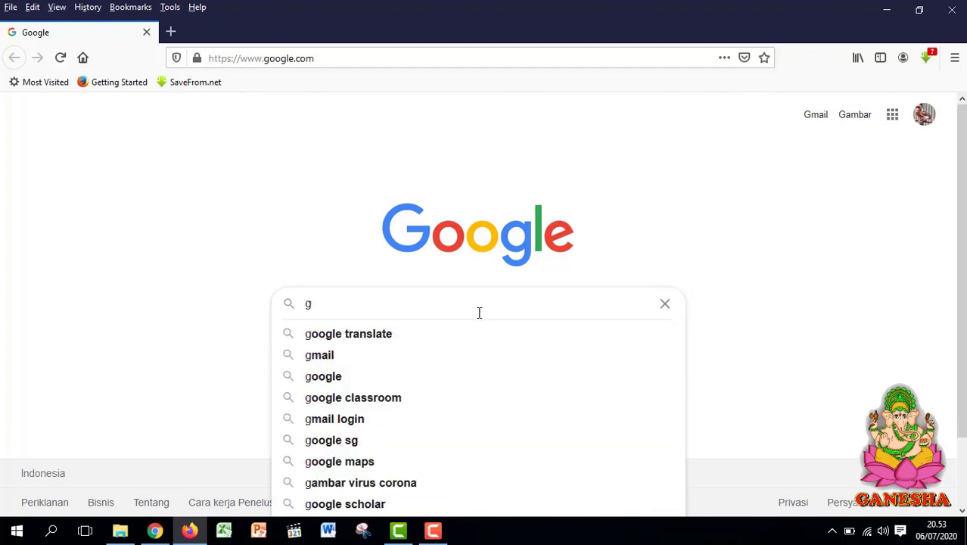
type("oogle class")
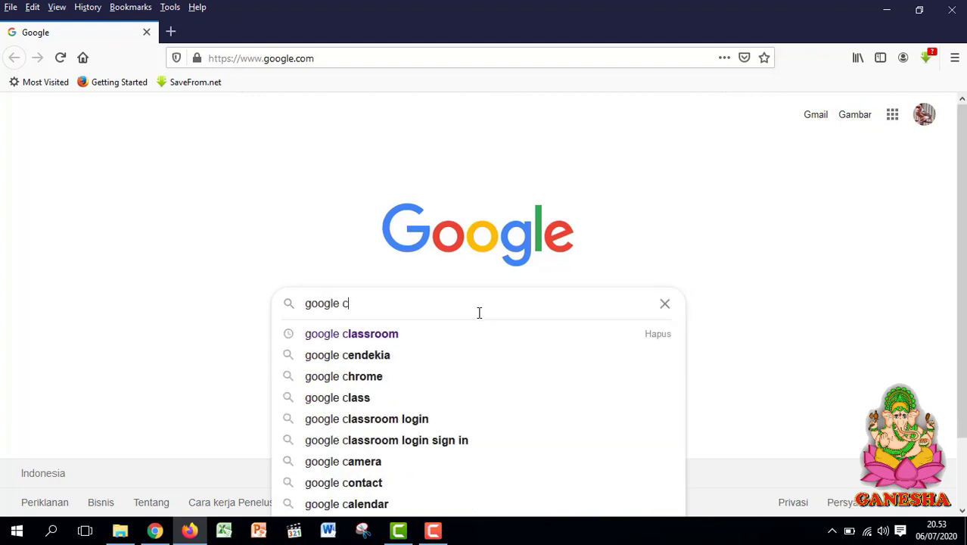
left_click(371, 336)
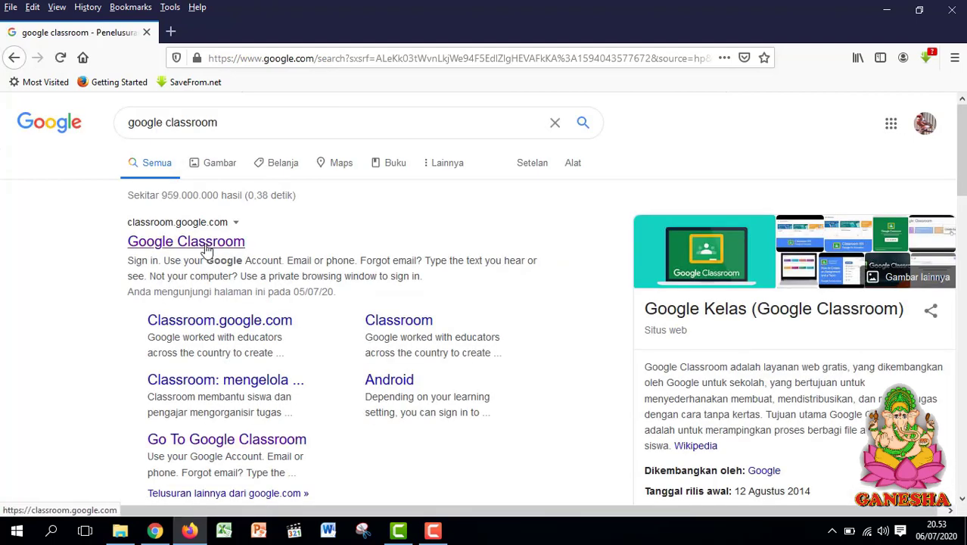
left_click(209, 248)
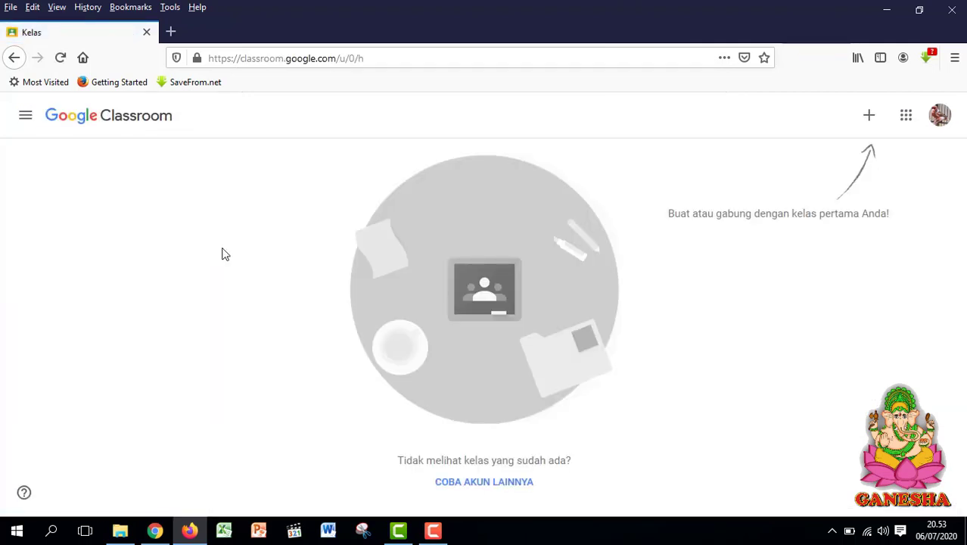
left_click(870, 118)
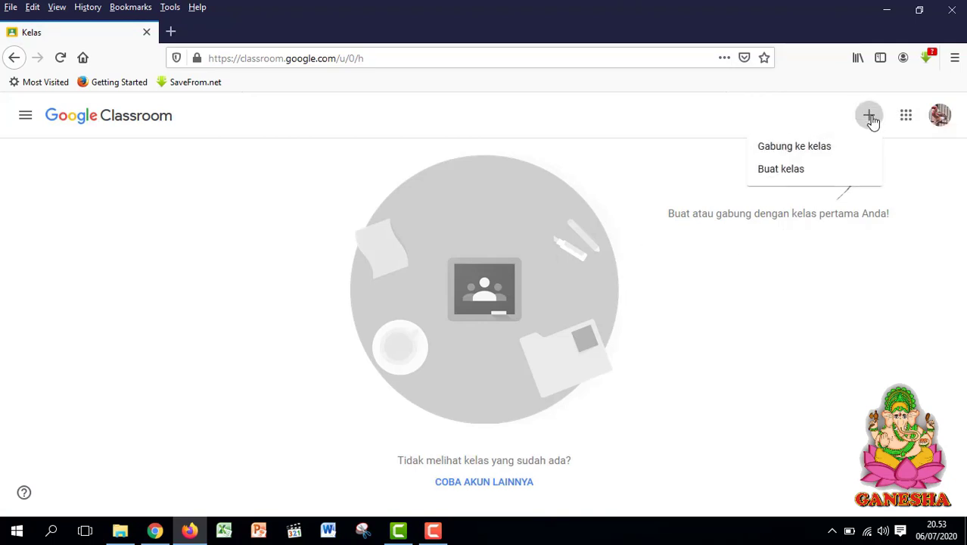
left_click(843, 155)
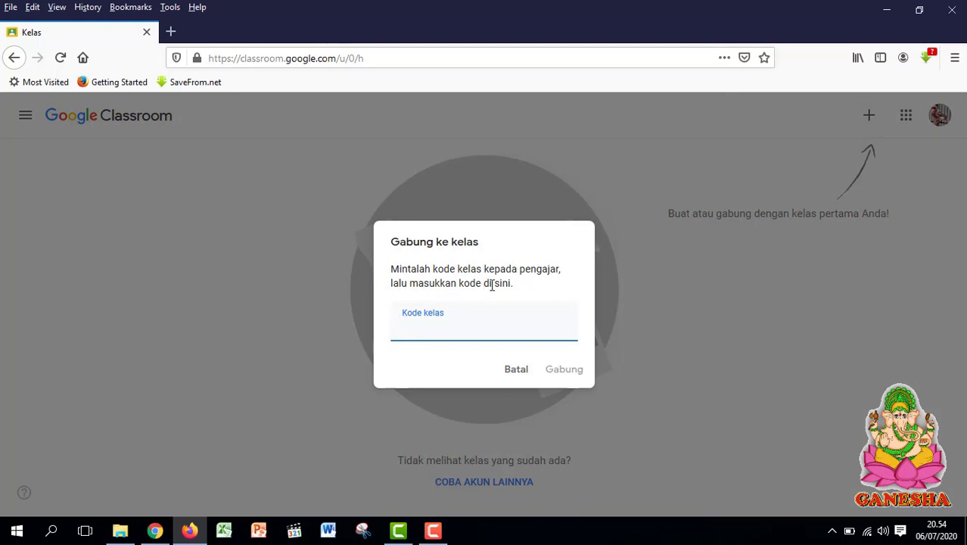
- Switch to Chrome and display the KIMIA XI MIPA-1 class code enlarged from its forum page
left_click(155, 530)
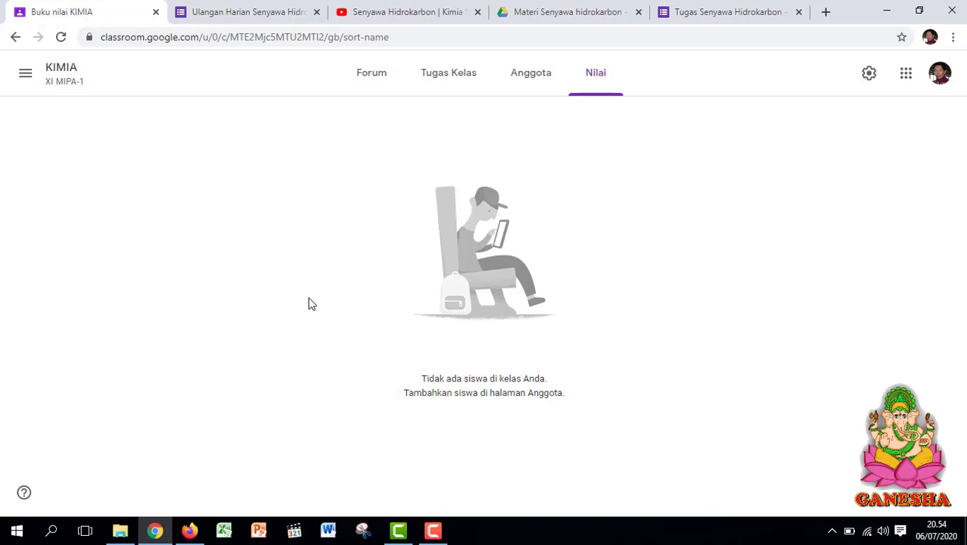
left_click(59, 74)
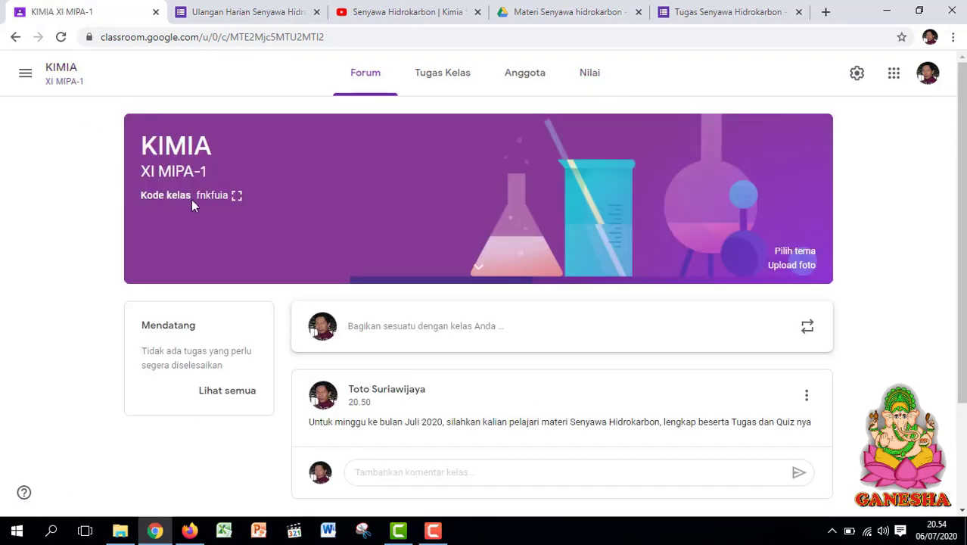
left_click(237, 198)
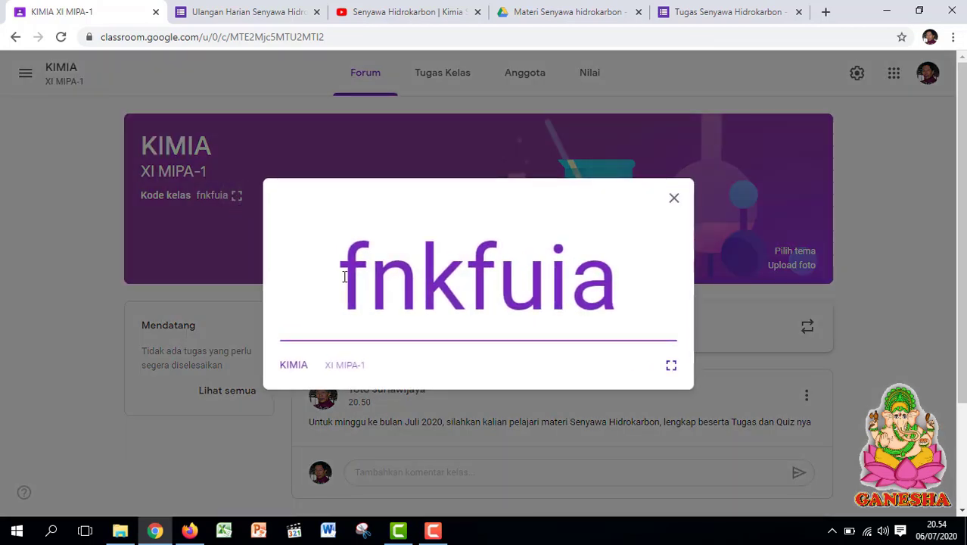
left_click_drag(344, 277, 618, 280)
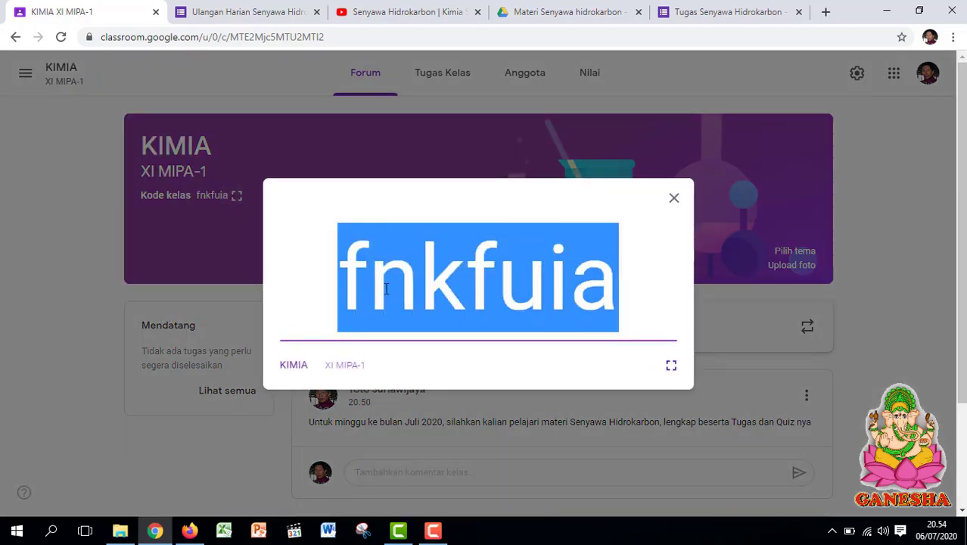
left_click_drag(334, 292, 622, 301)
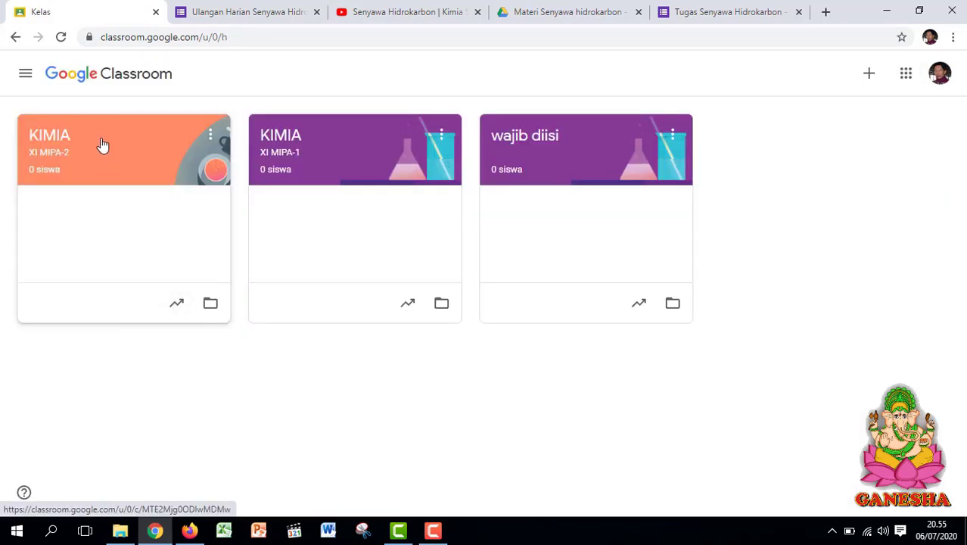
- Open KIMIA XI MIPA-2, view its class code enlarged, and close the enlarged view
left_click(103, 145)
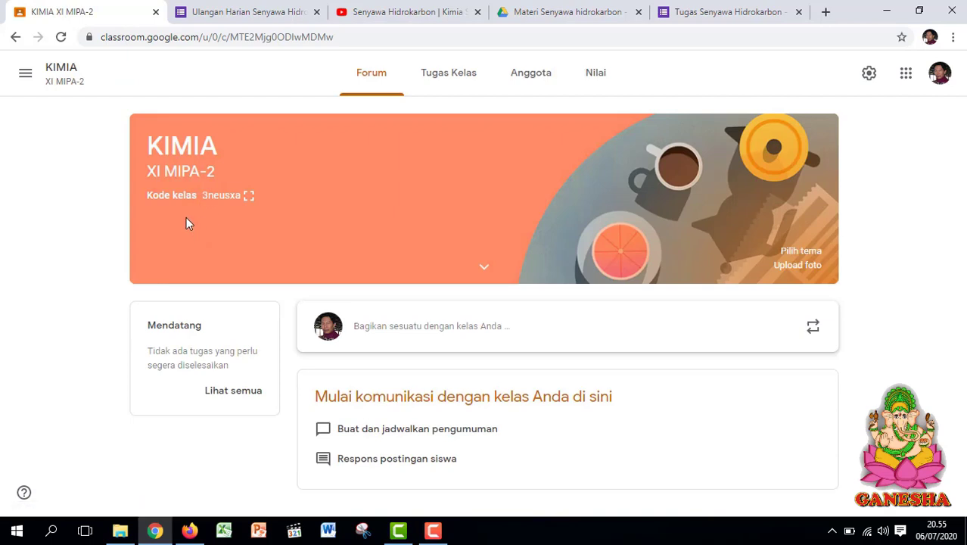
double_click(226, 196)
left_click(249, 198)
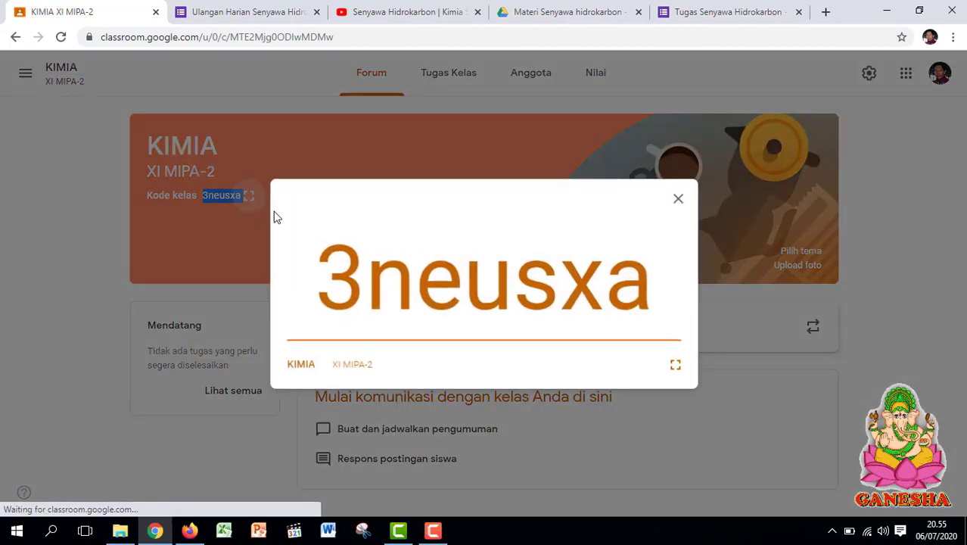
left_click(679, 199)
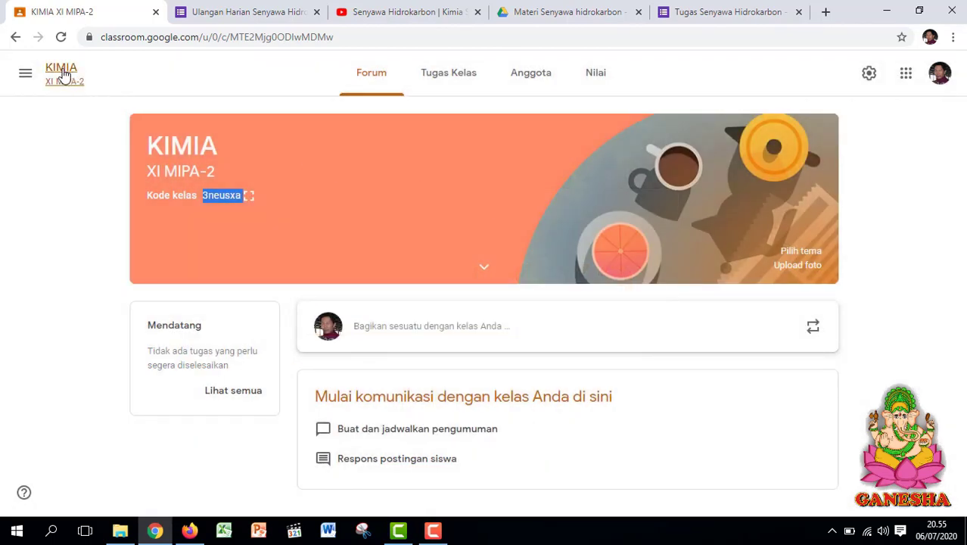
- Return to KIMIA XI MIPA-1, enlarge its class code and copy the code
left_click(25, 73)
left_click(66, 82)
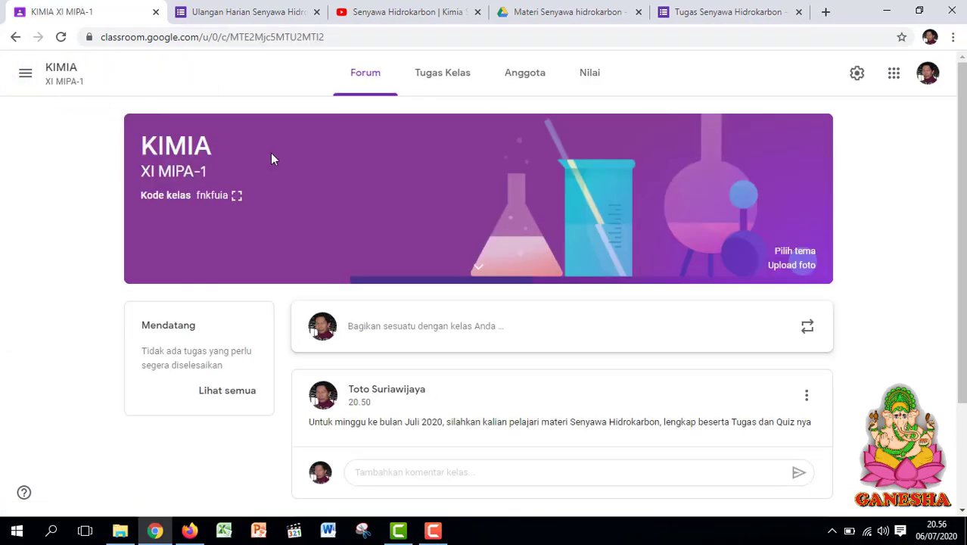
left_click(236, 196)
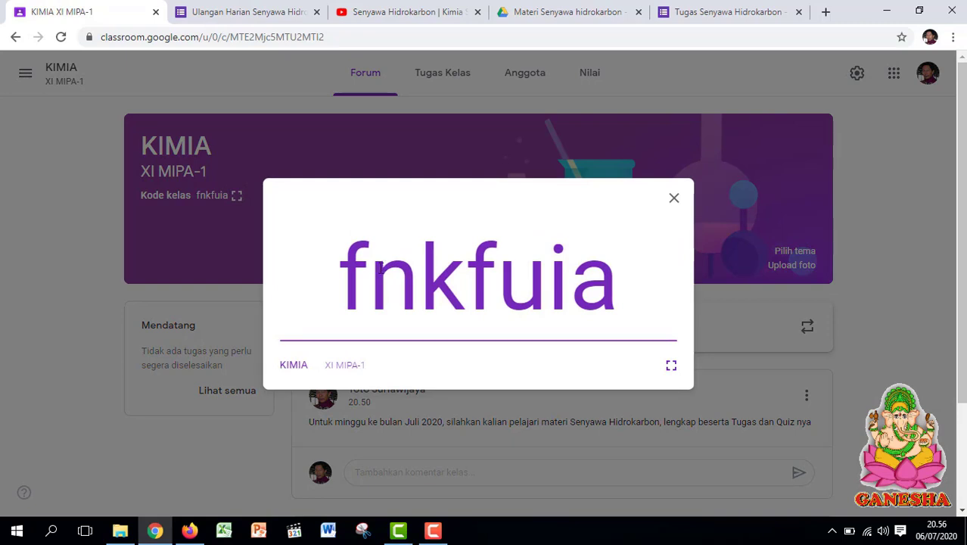
left_click(190, 531)
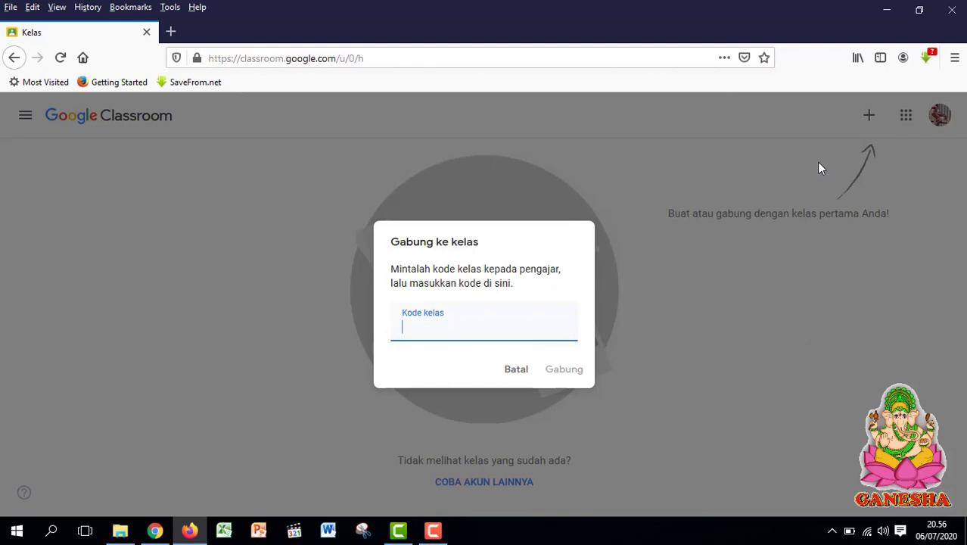
left_click(154, 531)
left_click_drag(343, 279, 630, 286)
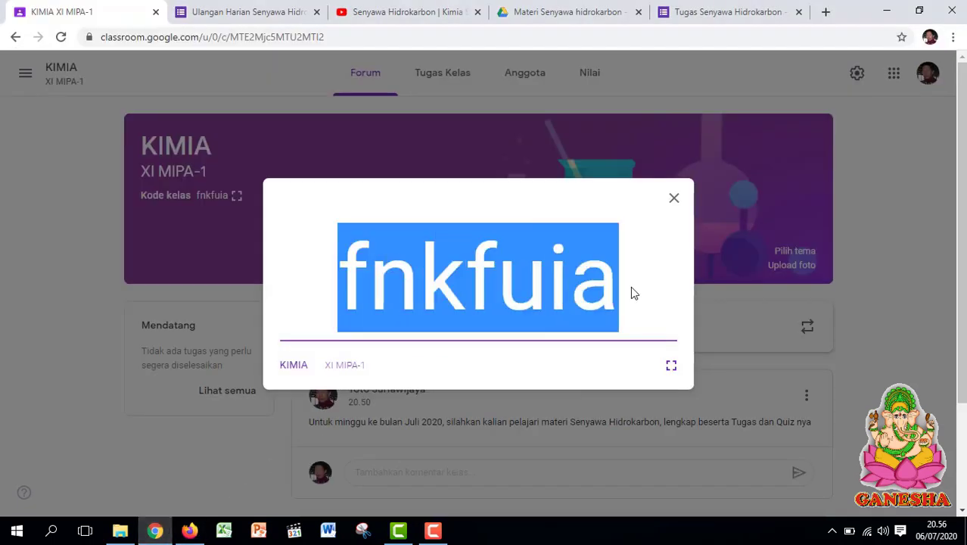
right_click(427, 254)
left_click(455, 265)
- Switch to Firefox, paste the copied class code into the join request and join KIMIA XI MIPA-1
left_click(189, 531)
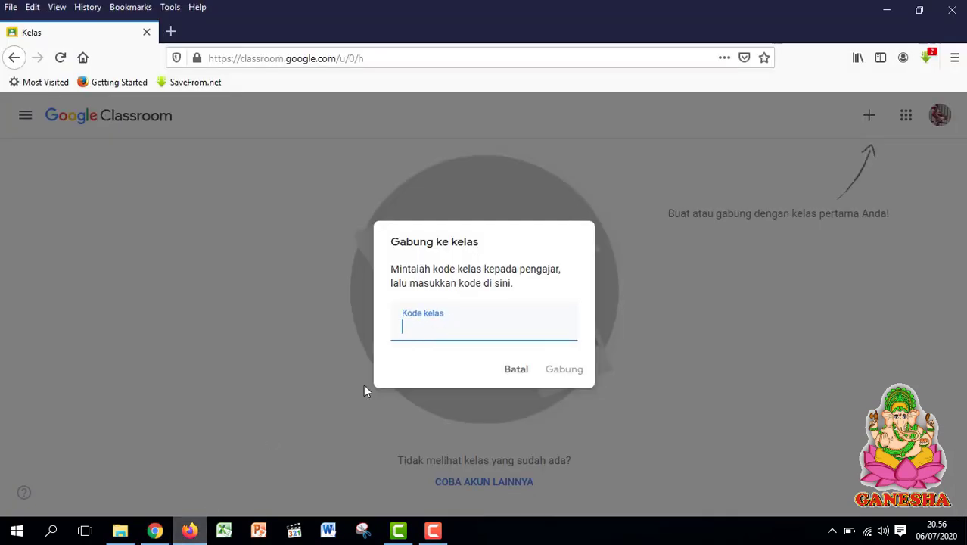
right_click(456, 330)
left_click(488, 390)
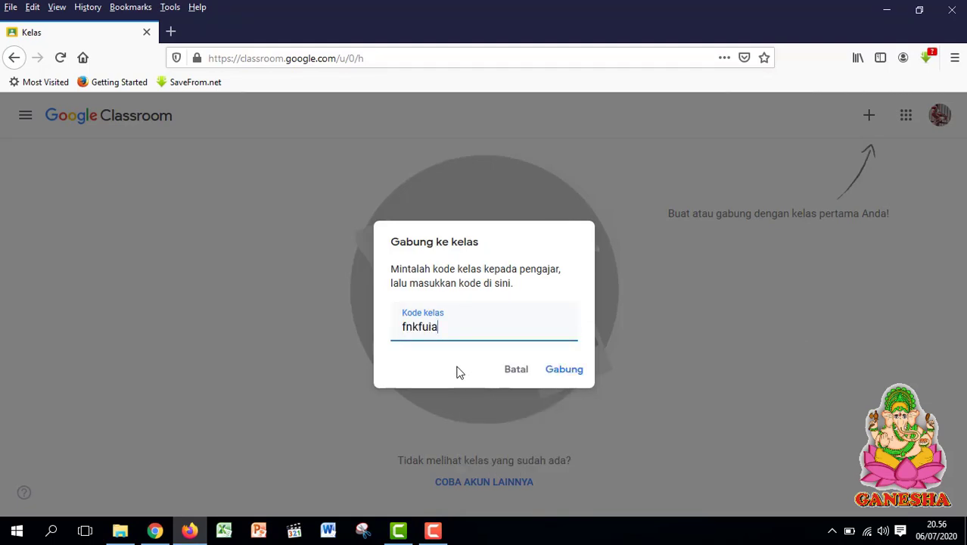
left_click(569, 369)
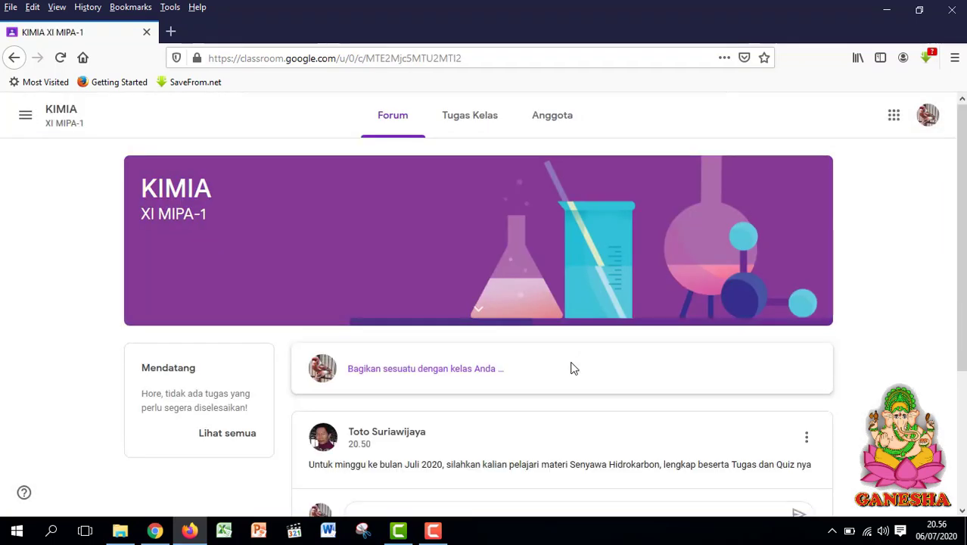
- Review the announcement and material posts in the KIMIA XI MIPA-1 forum from the student account
scroll(572, 367, "down", 3)
scroll(907, 354, "up", 1)
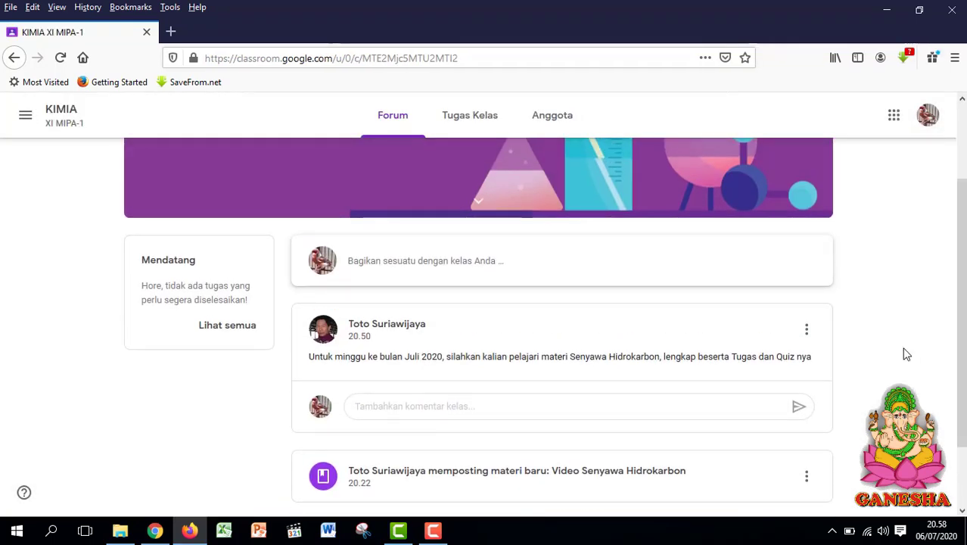
scroll(906, 354, "up", 2)
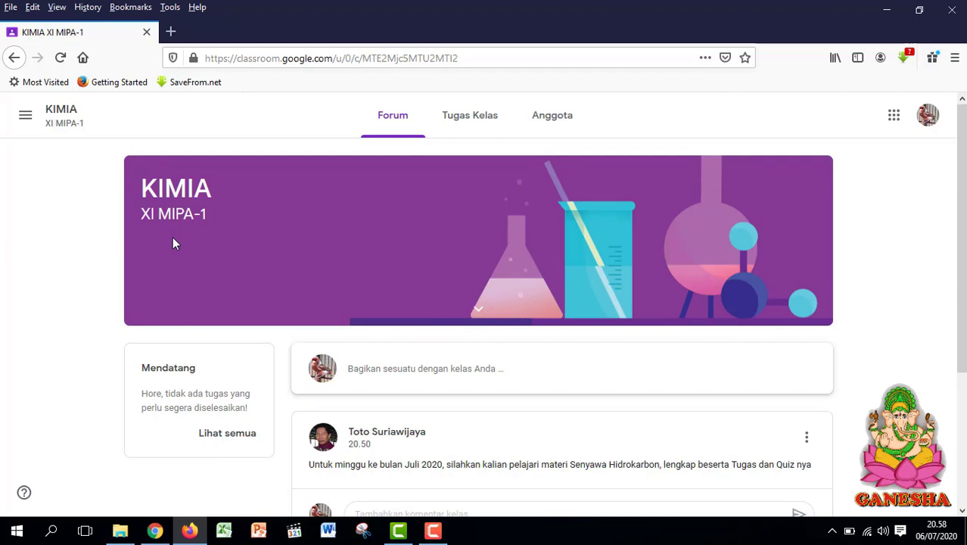
scroll(191, 326, "down", 3)
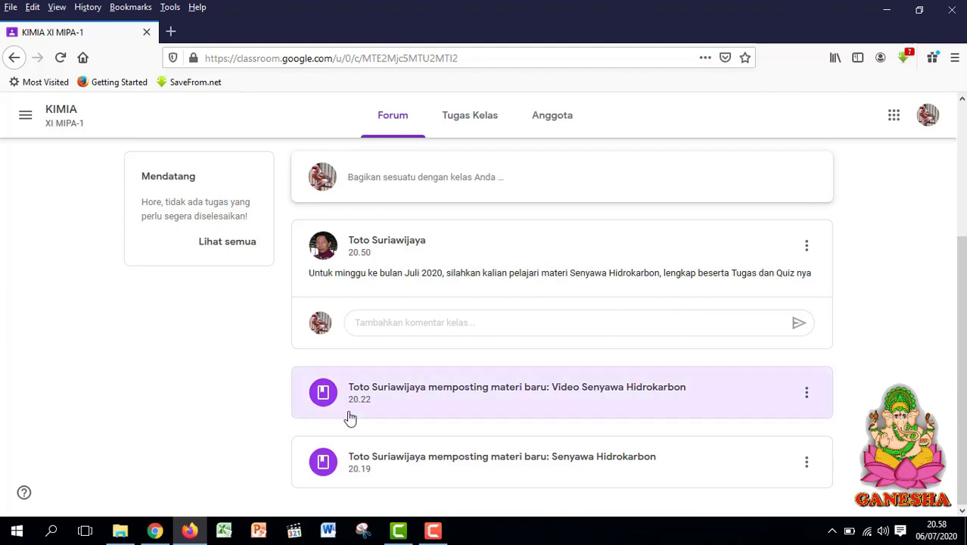
mouse_move(163, 536)
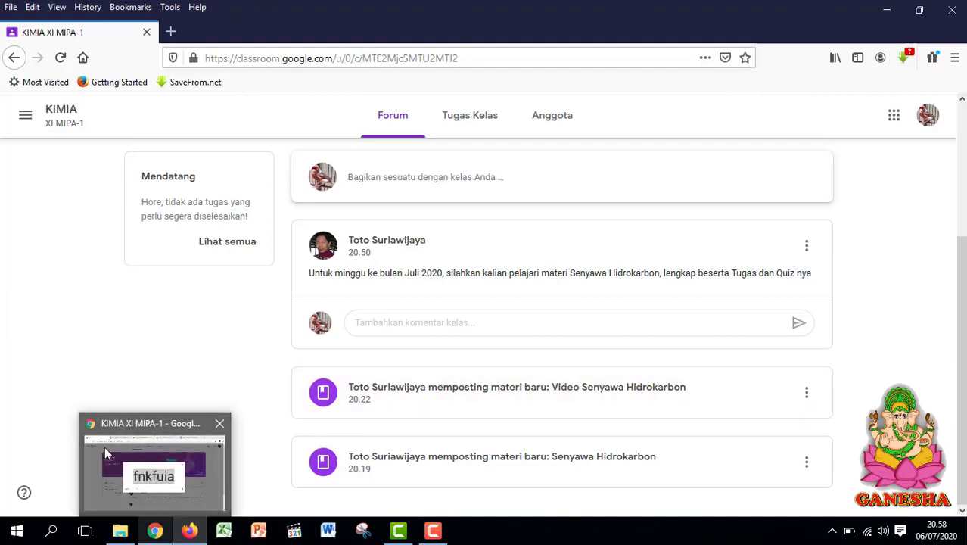
left_click(80, 418)
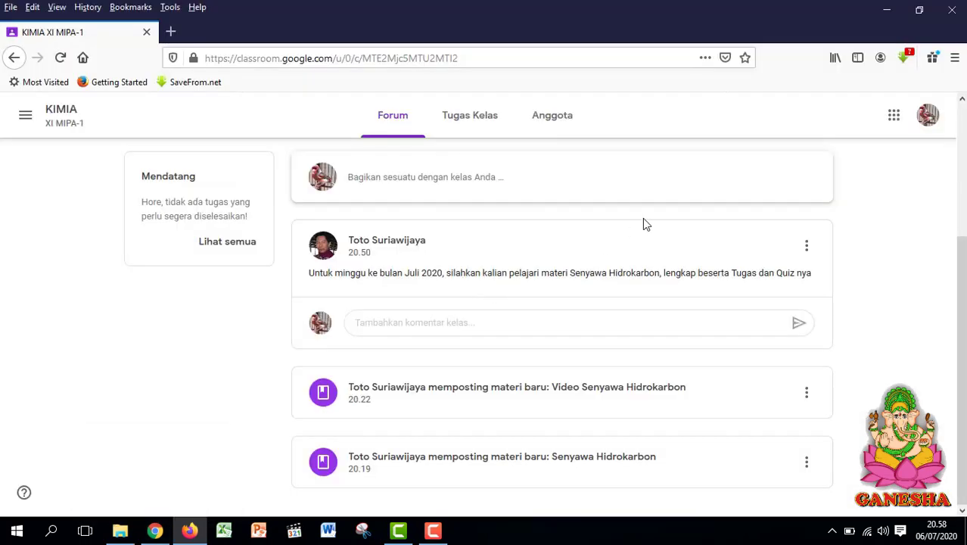